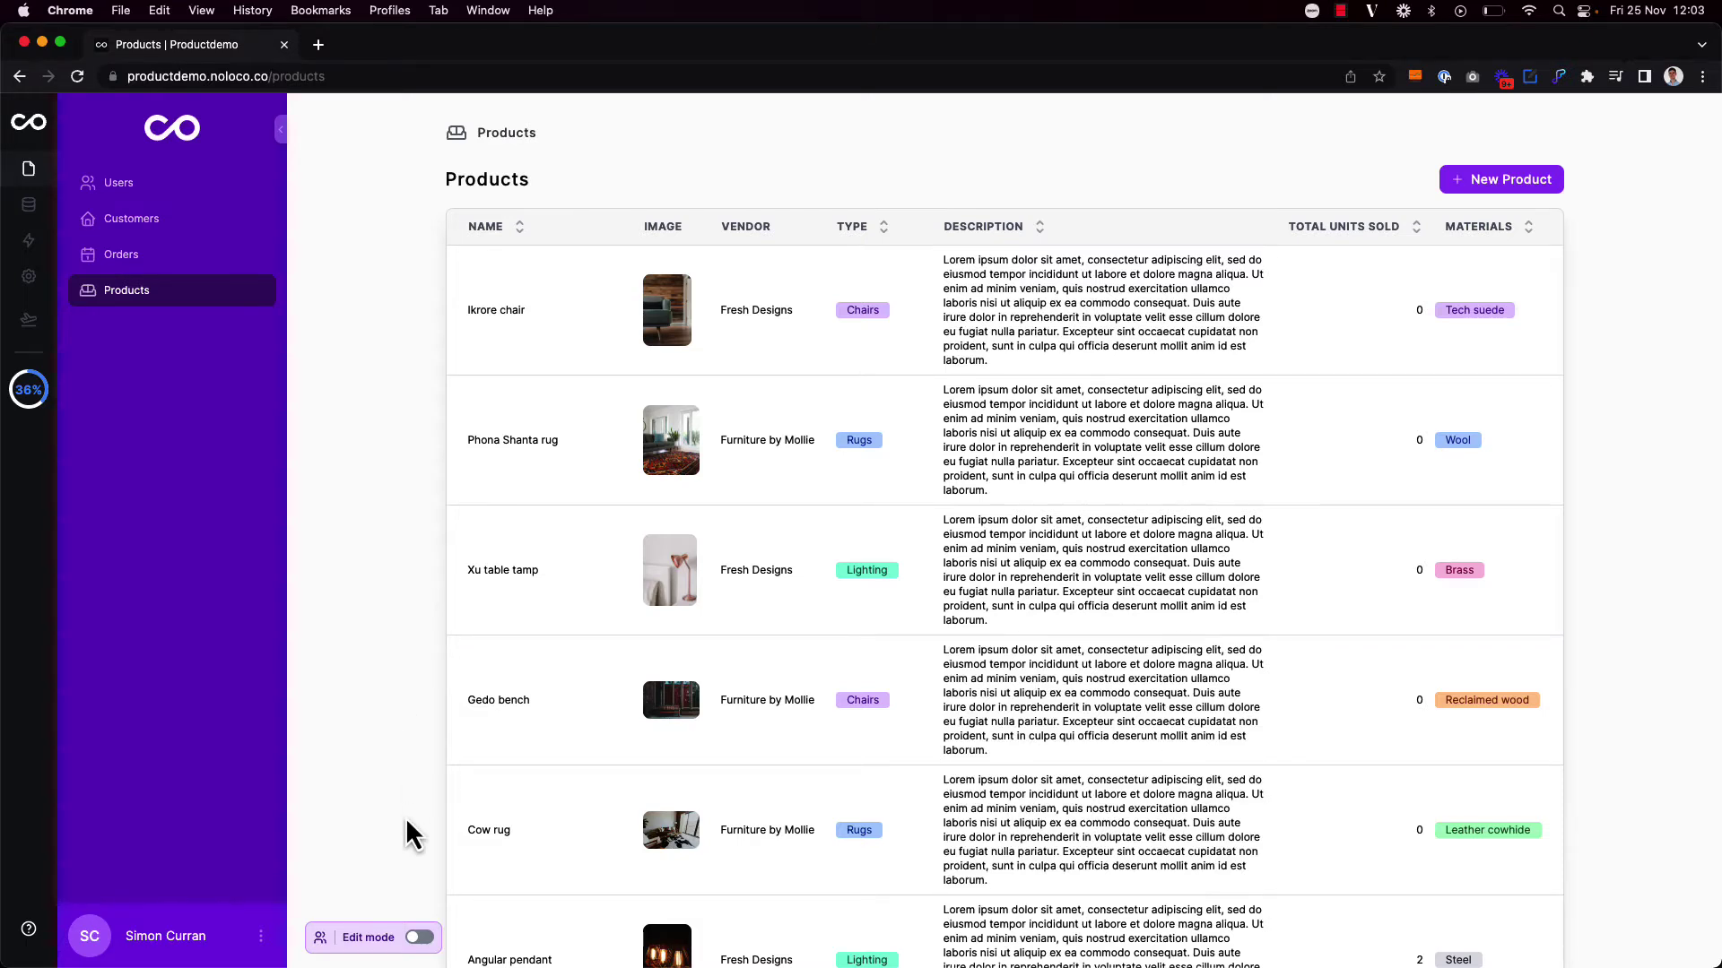
In edit mode, add a new blank page and name it Dashboard.
key("super+e")
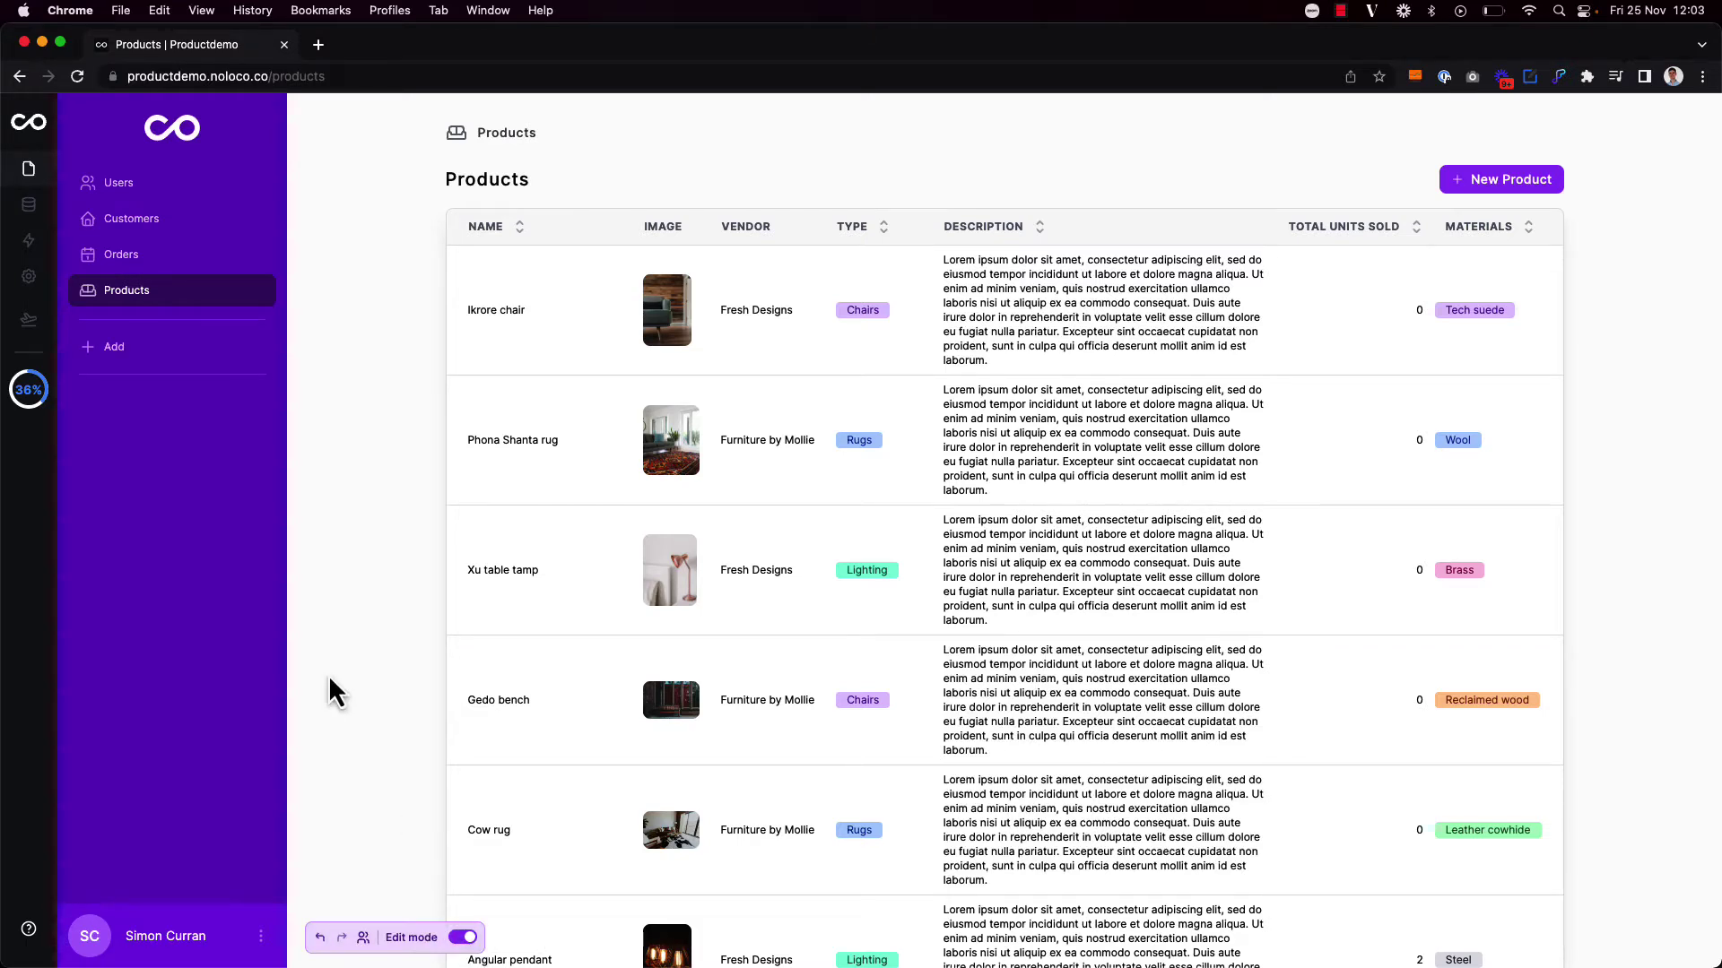
left_click(119, 351)
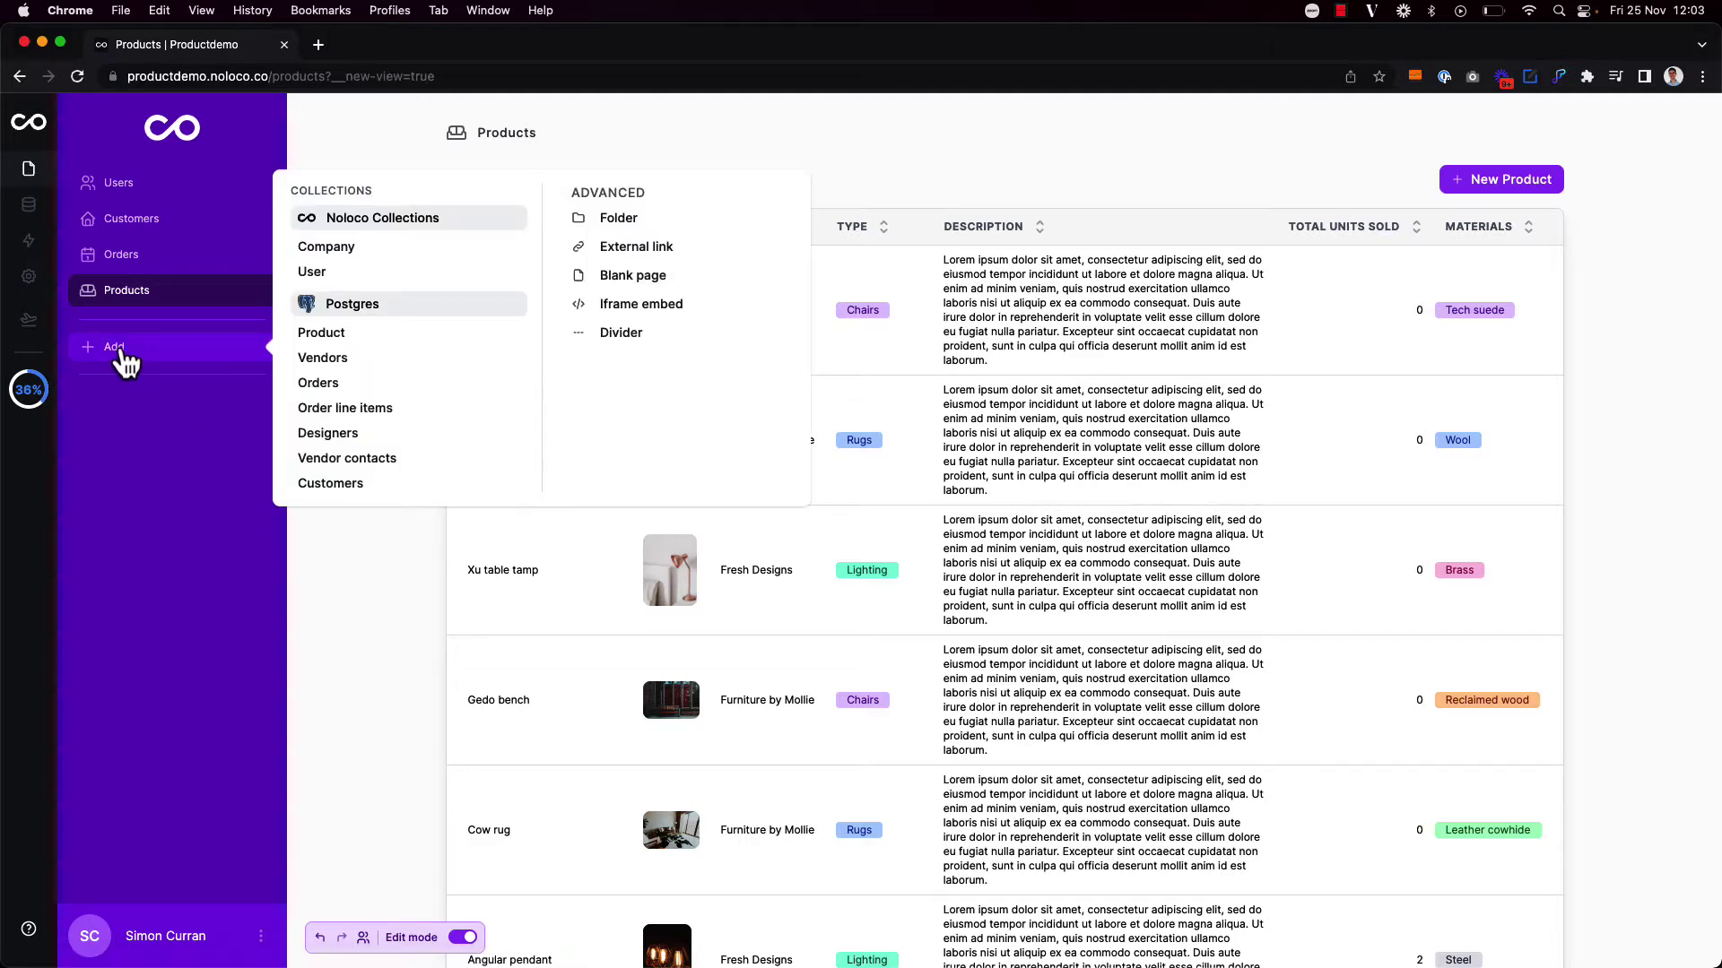
left_click(642, 287)
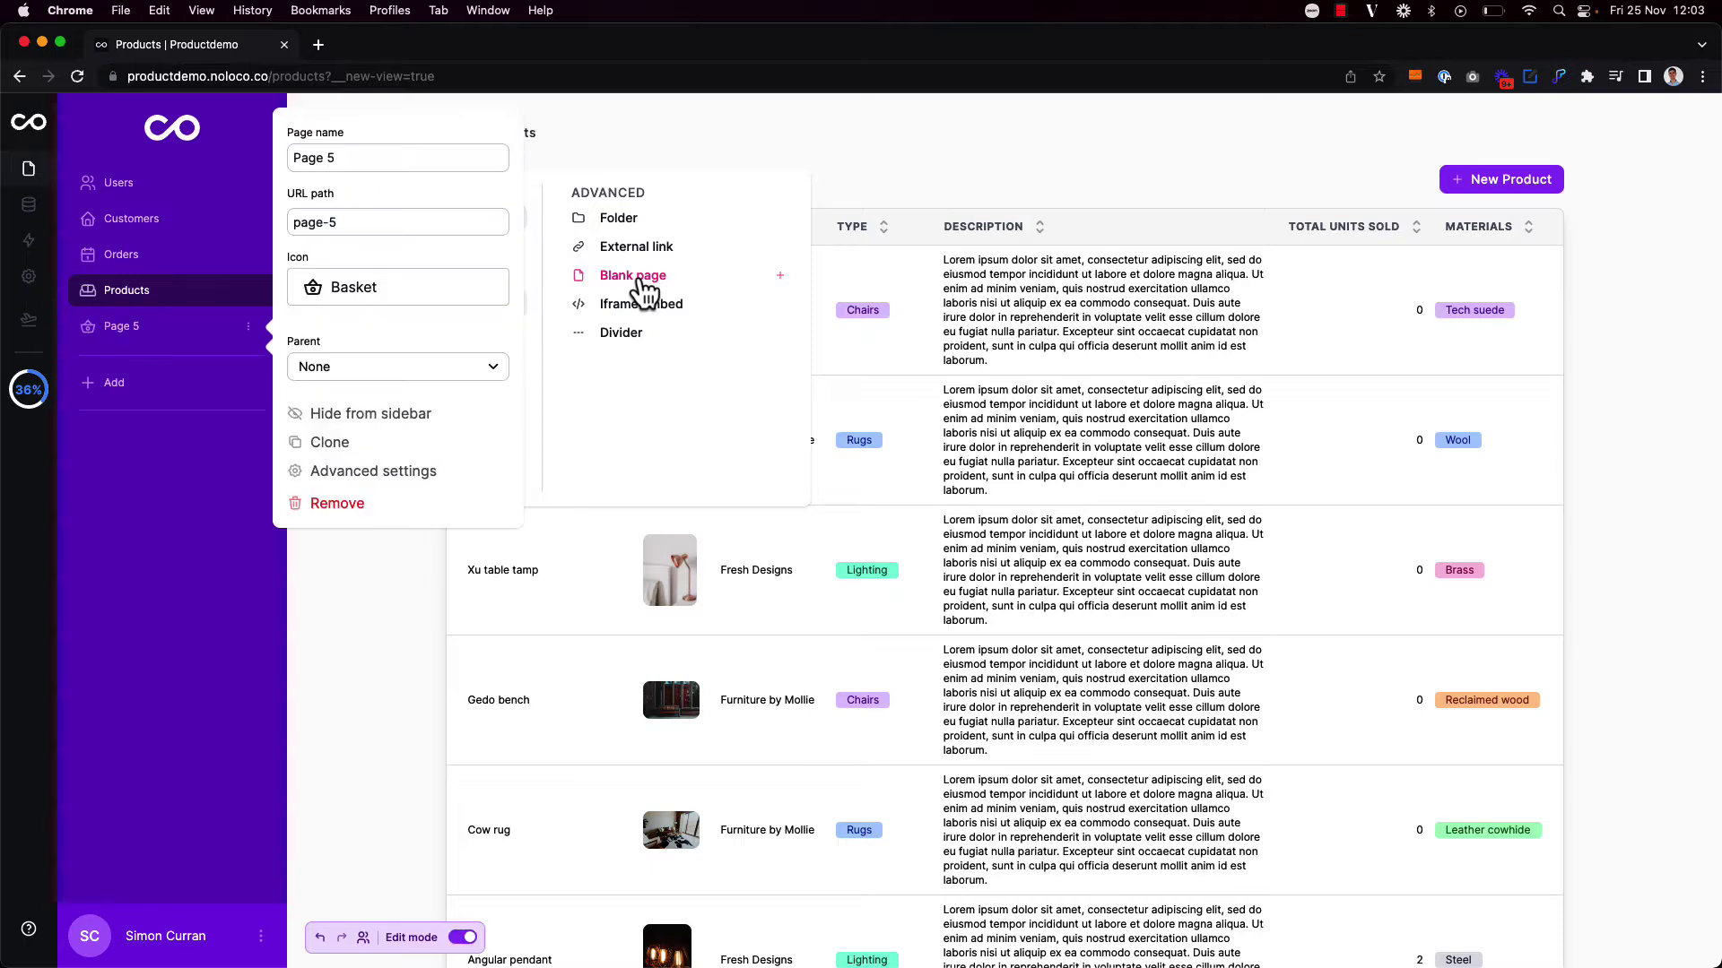
left_click(366, 157)
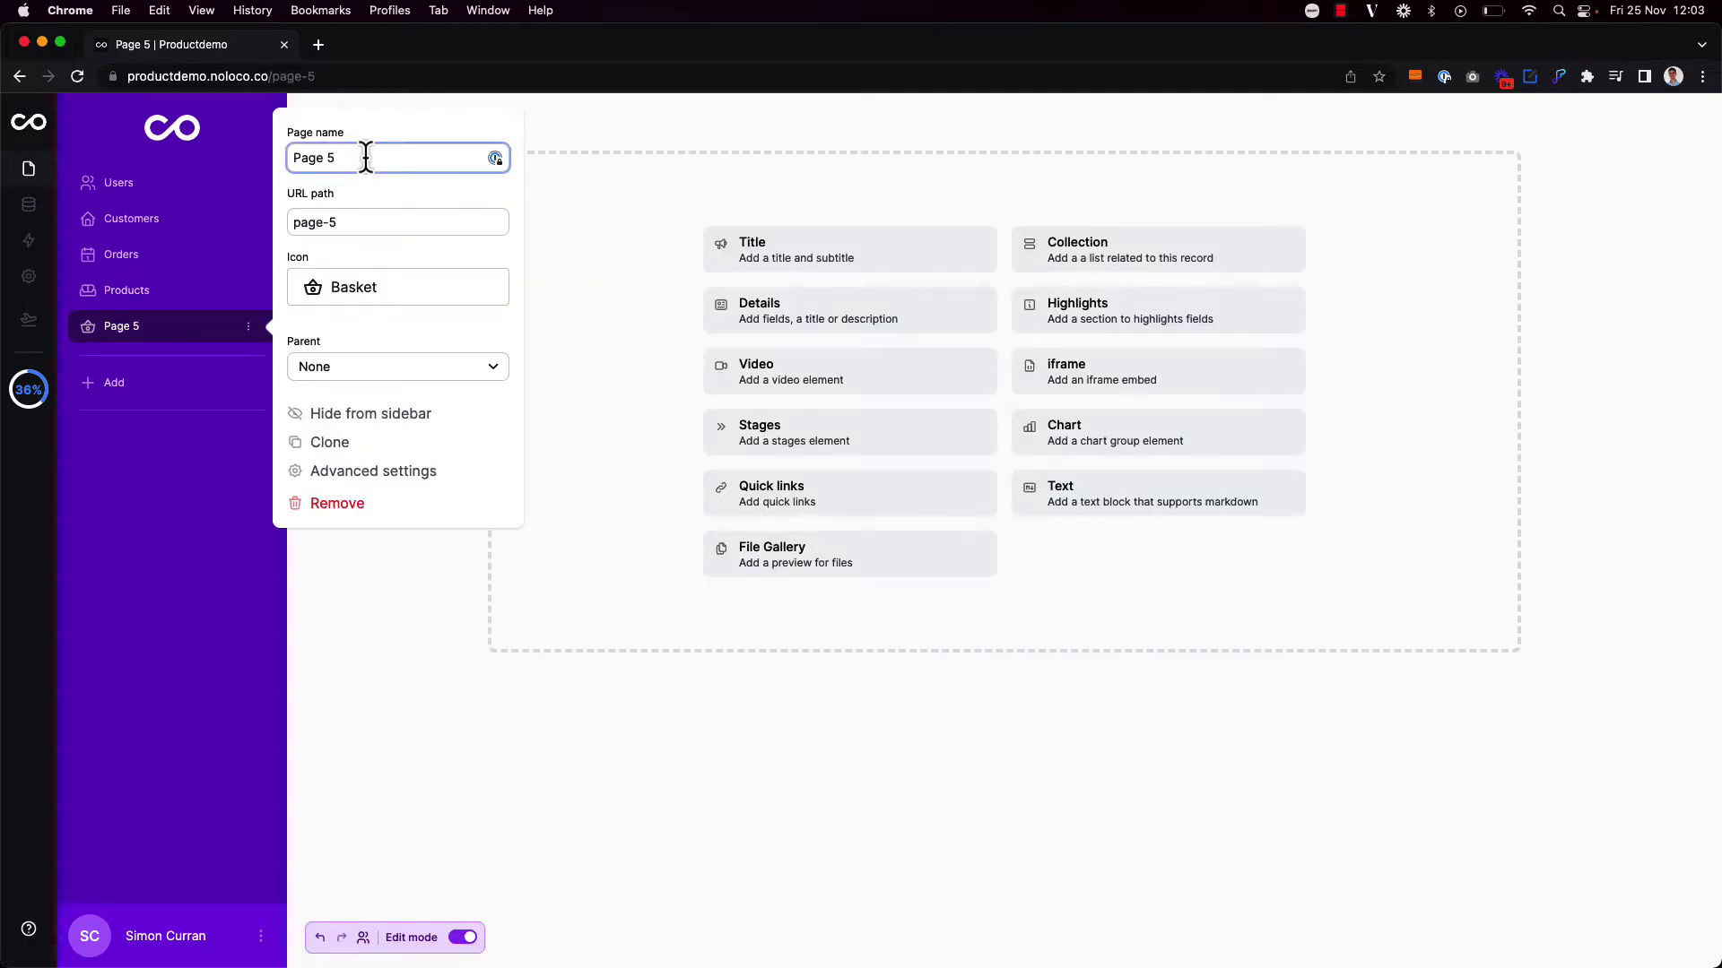
triple_click(366, 157)
type("Dashboard")
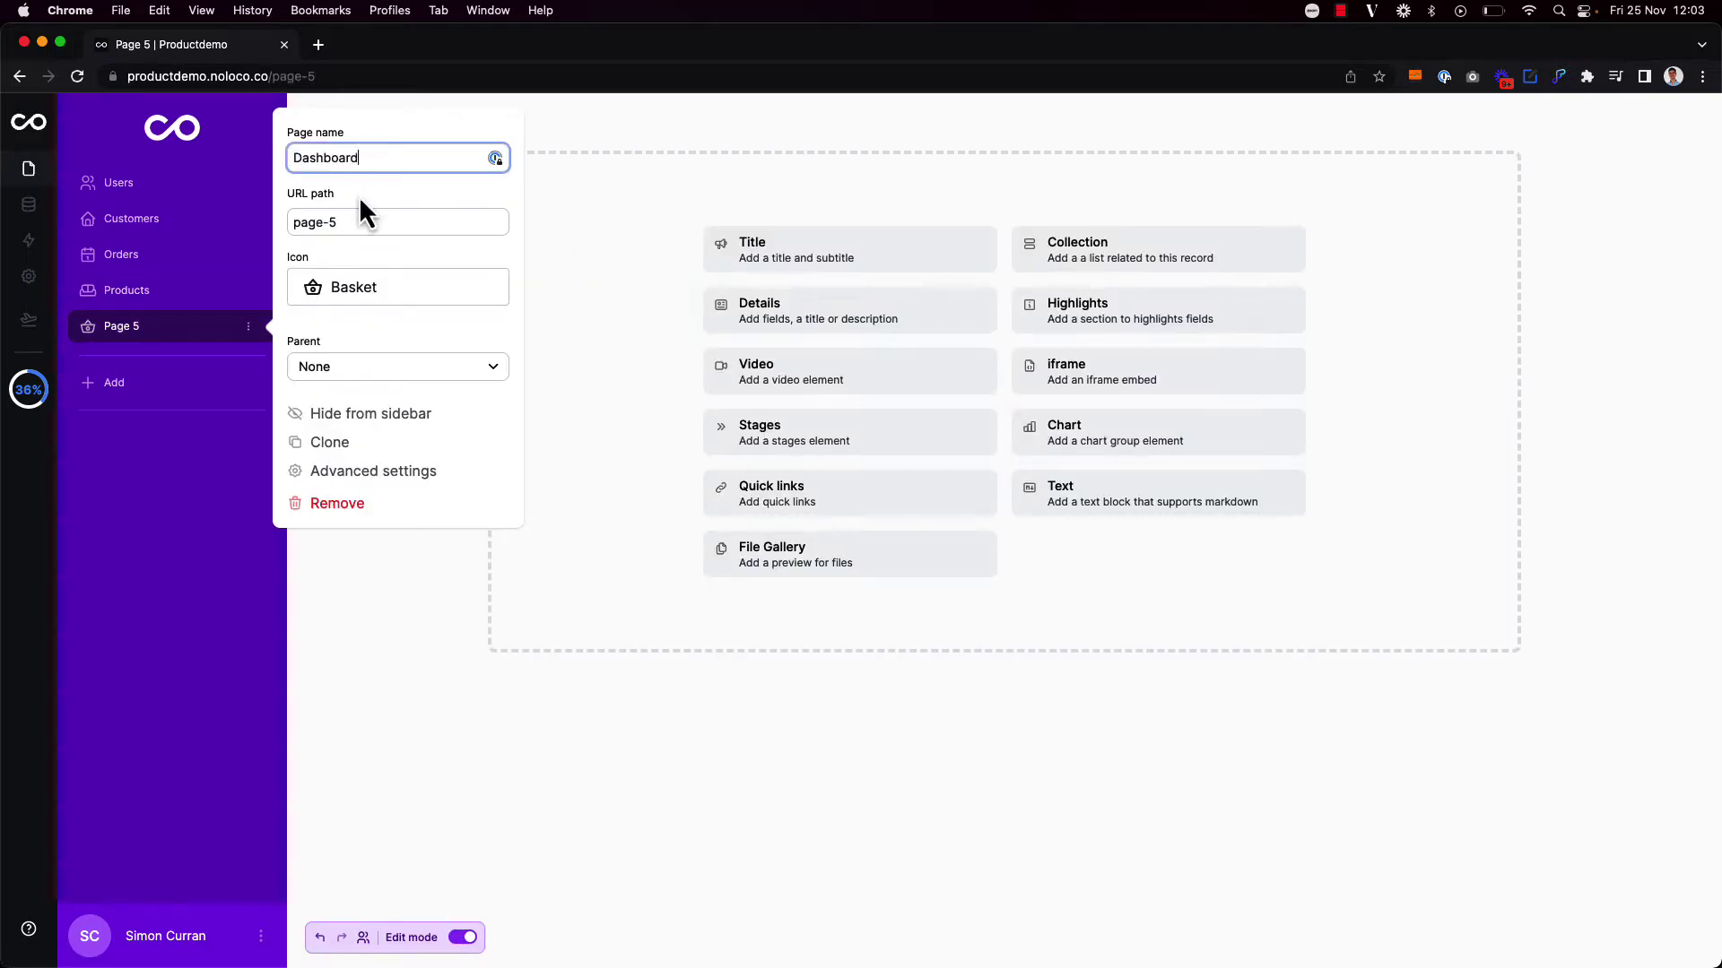
Set the page's URL path to 'dashboard' and give it the bar-chart icon.
left_click(363, 223)
triple_click(355, 222)
type("dashboard")
left_click(353, 289)
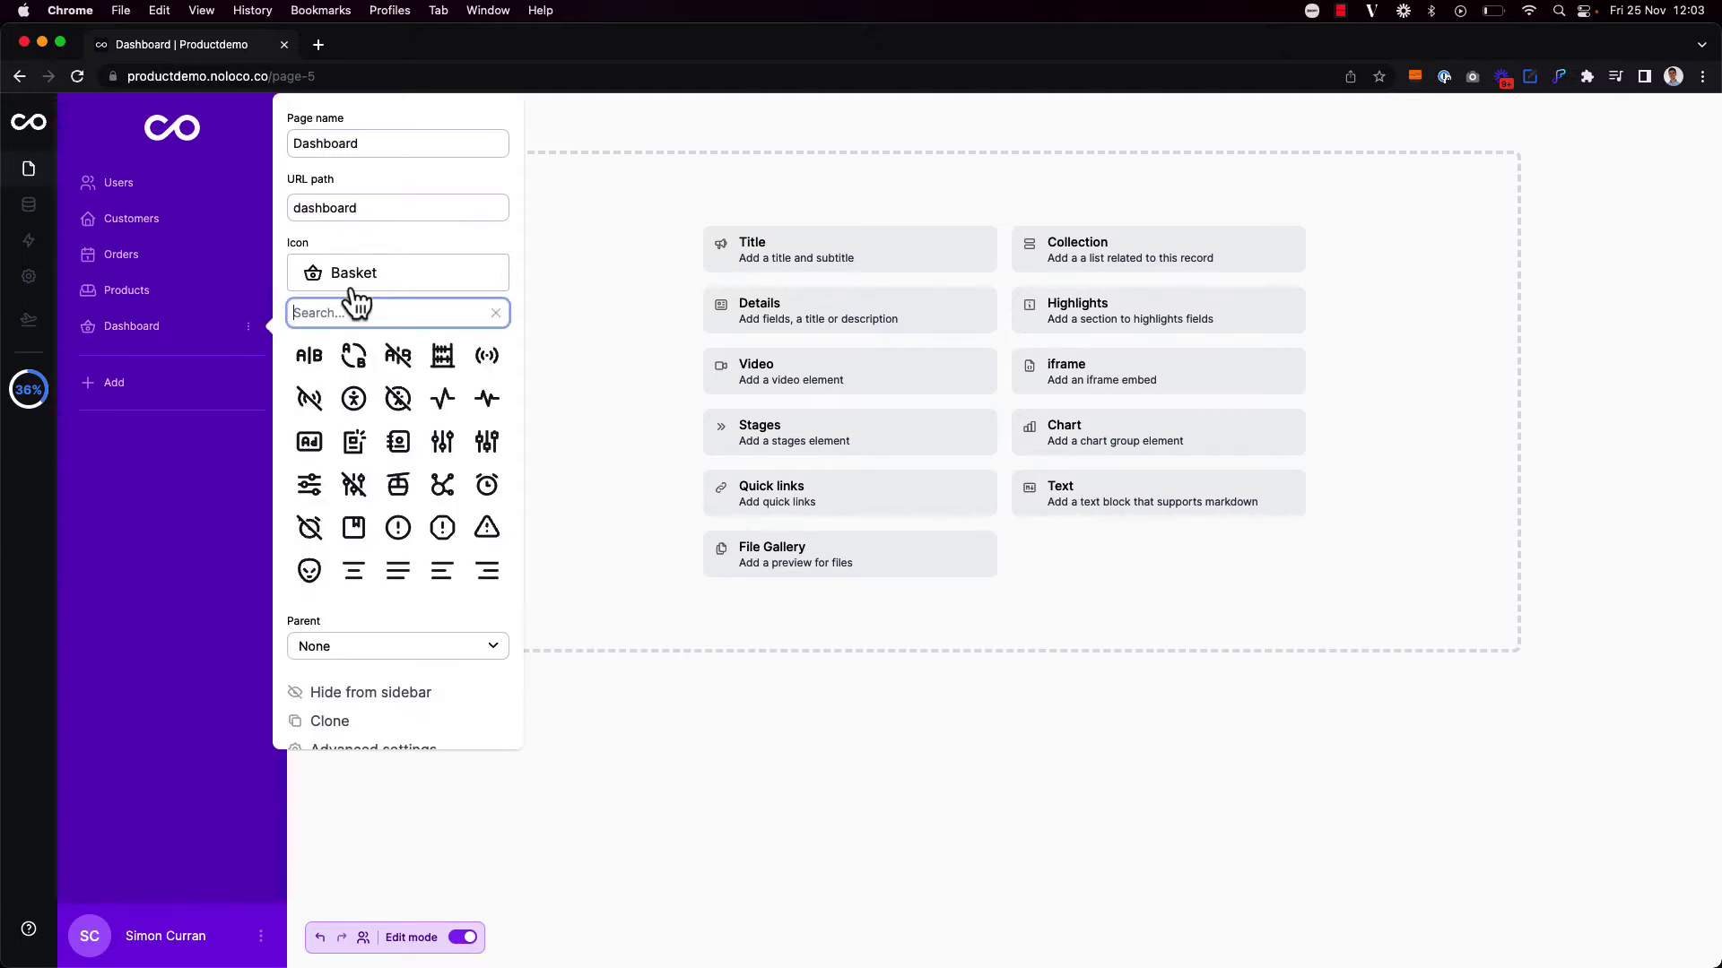
type("chart")
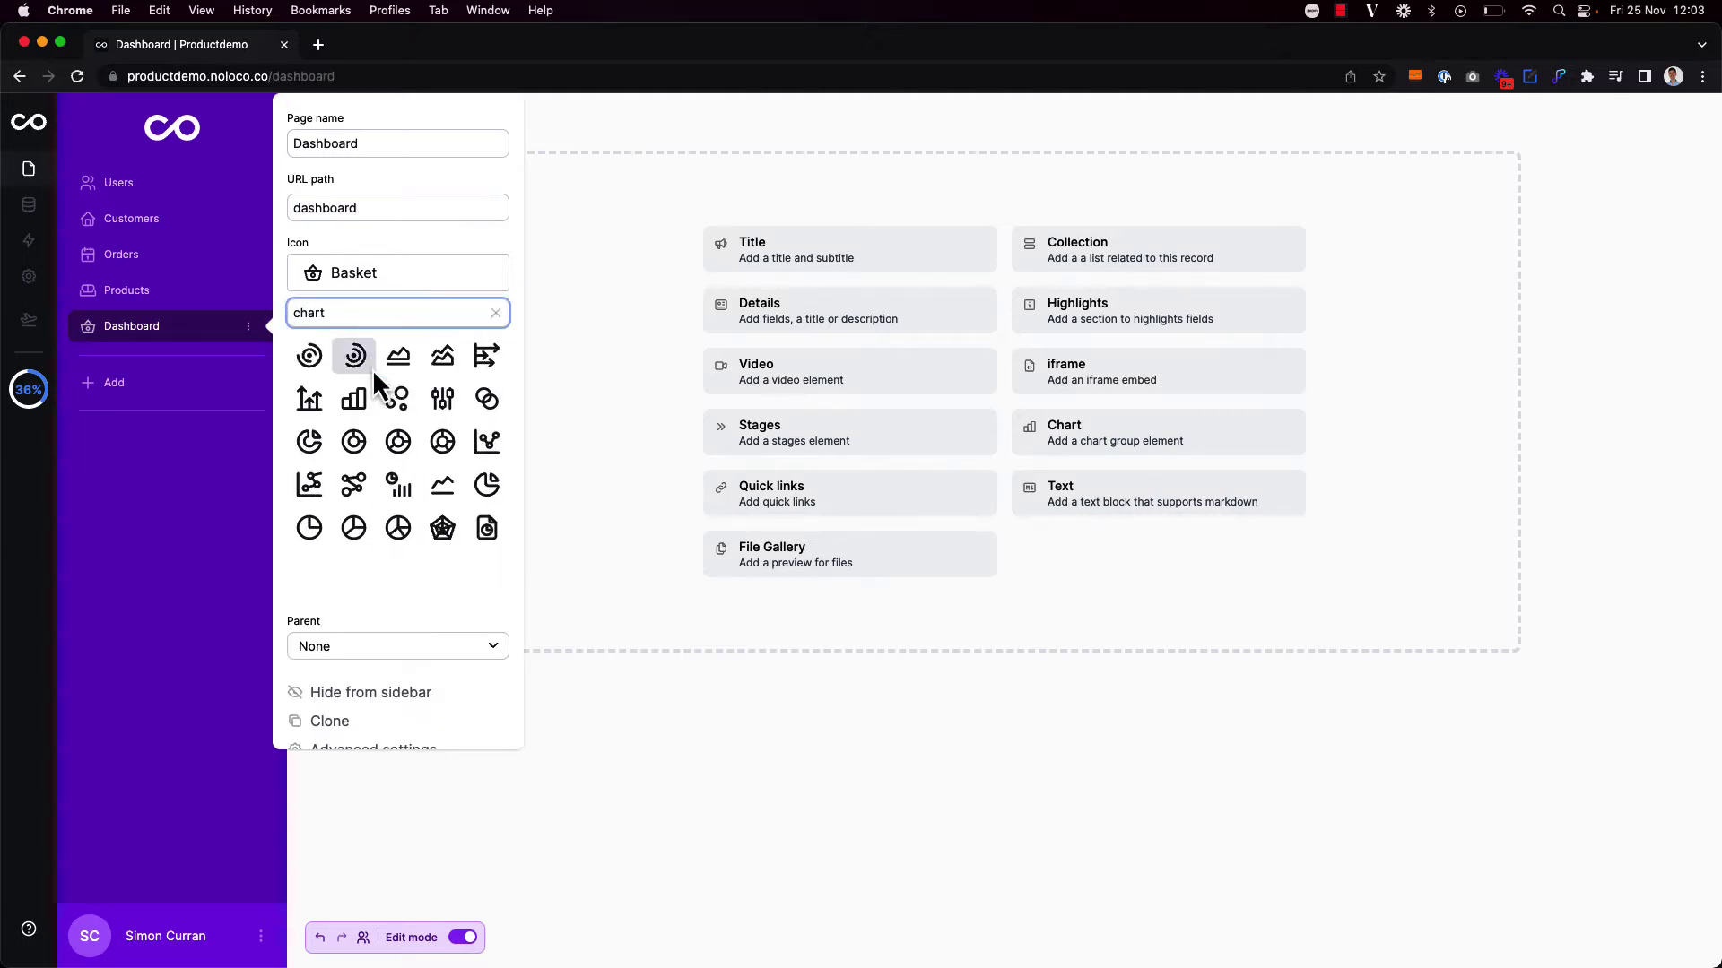
left_click(357, 401)
left_click(194, 465)
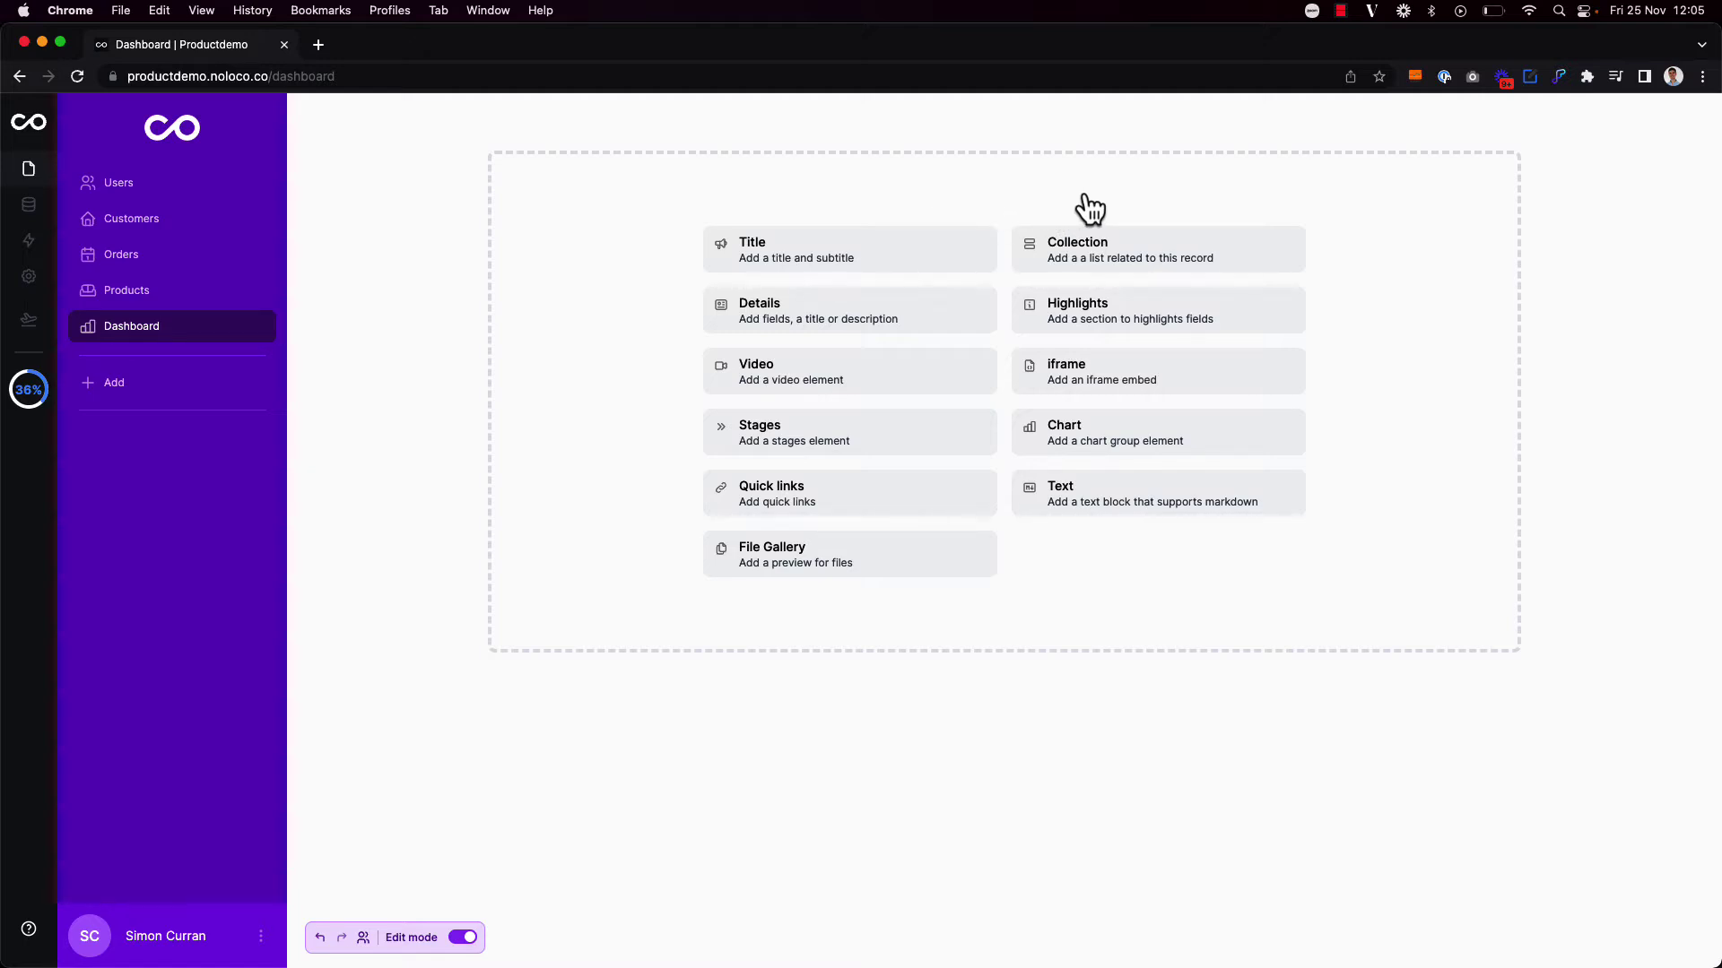
Add an Orders collection, hiding Record Id and showing Order No, Name and Total Cost.
left_click(1104, 251)
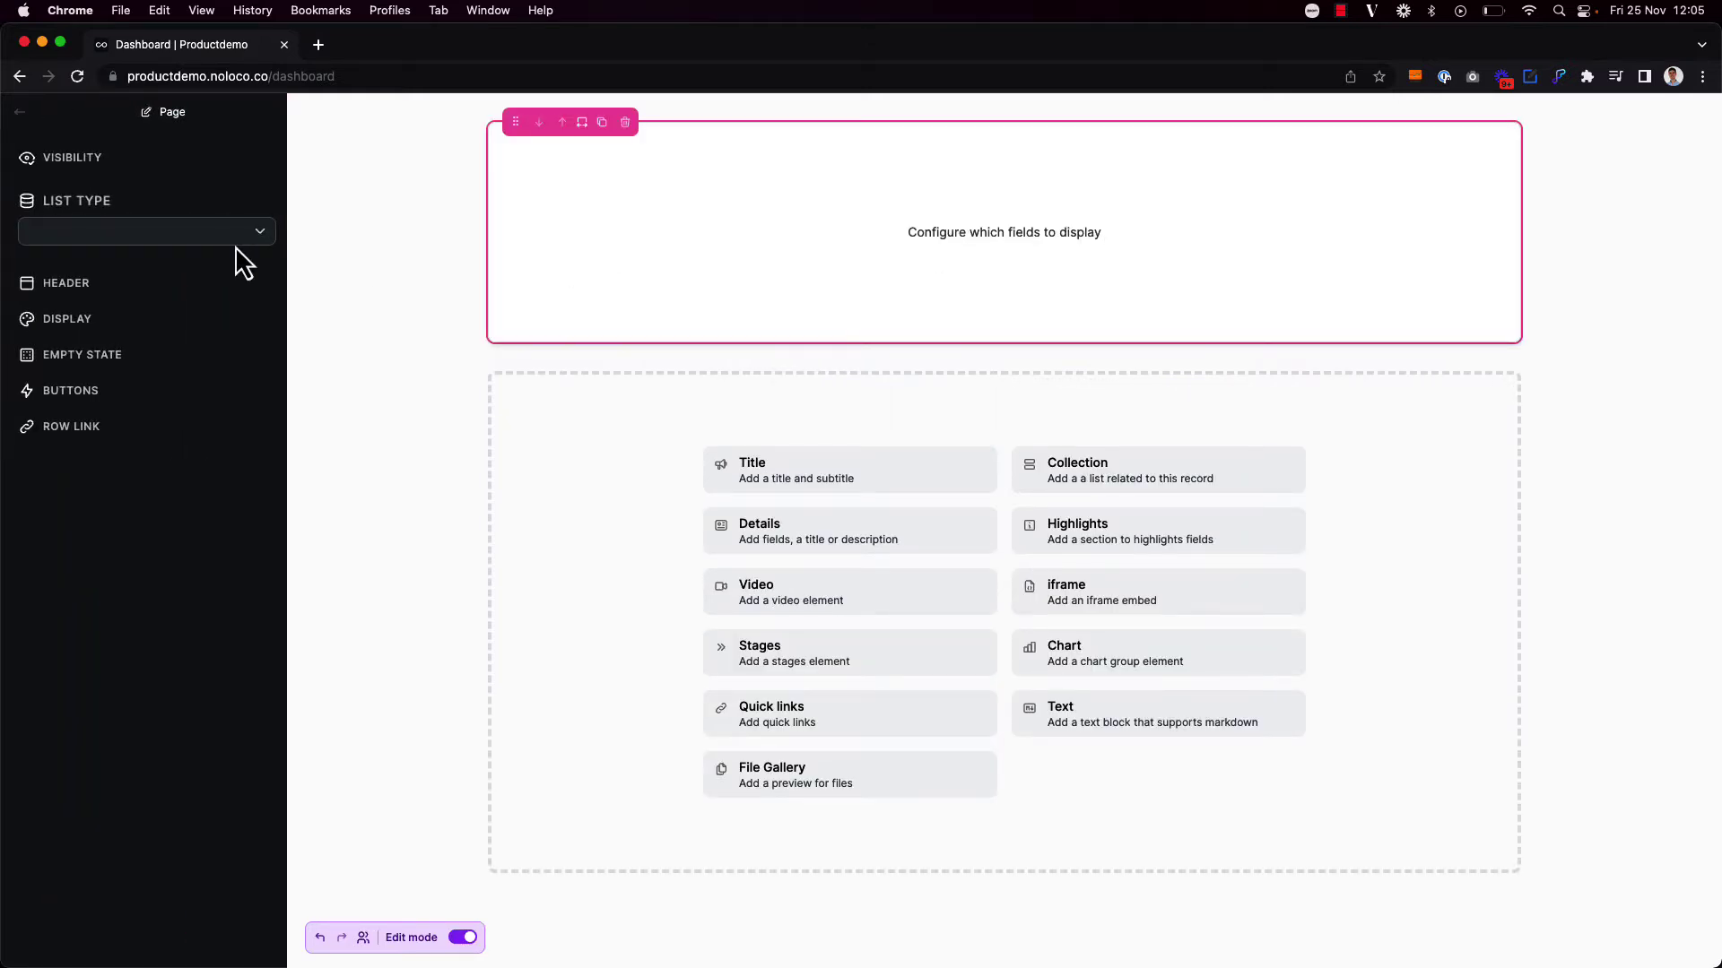
left_click(202, 237)
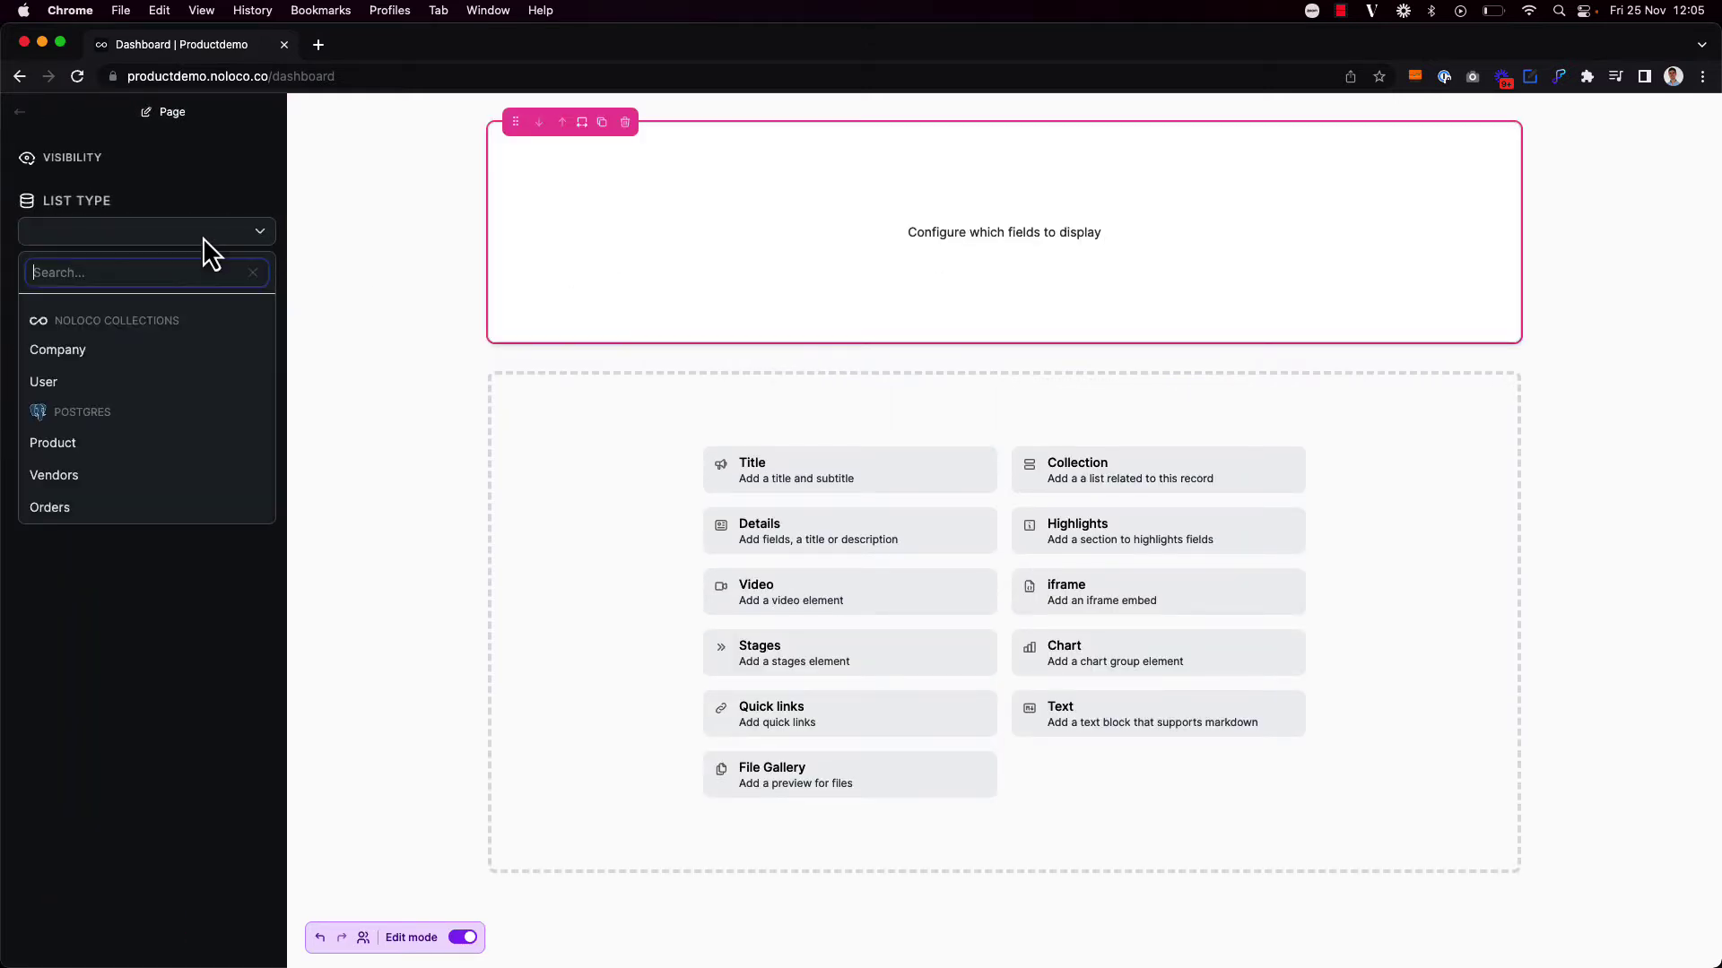
left_click(154, 506)
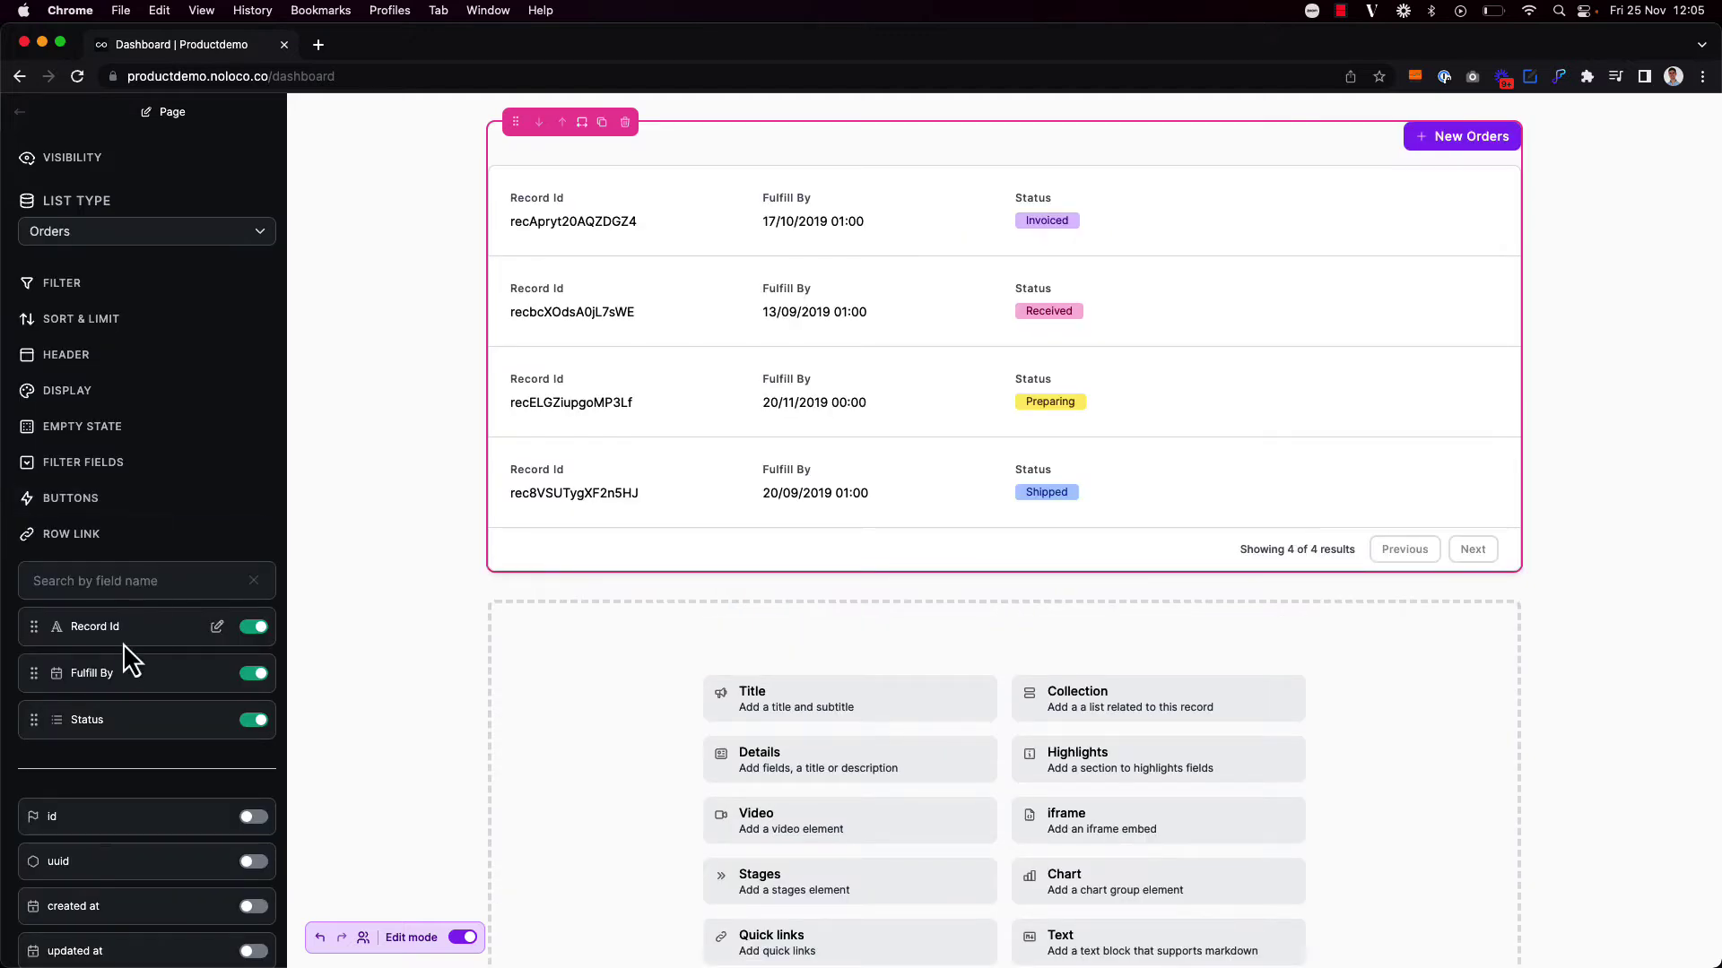
scroll(122, 643, "down", 5)
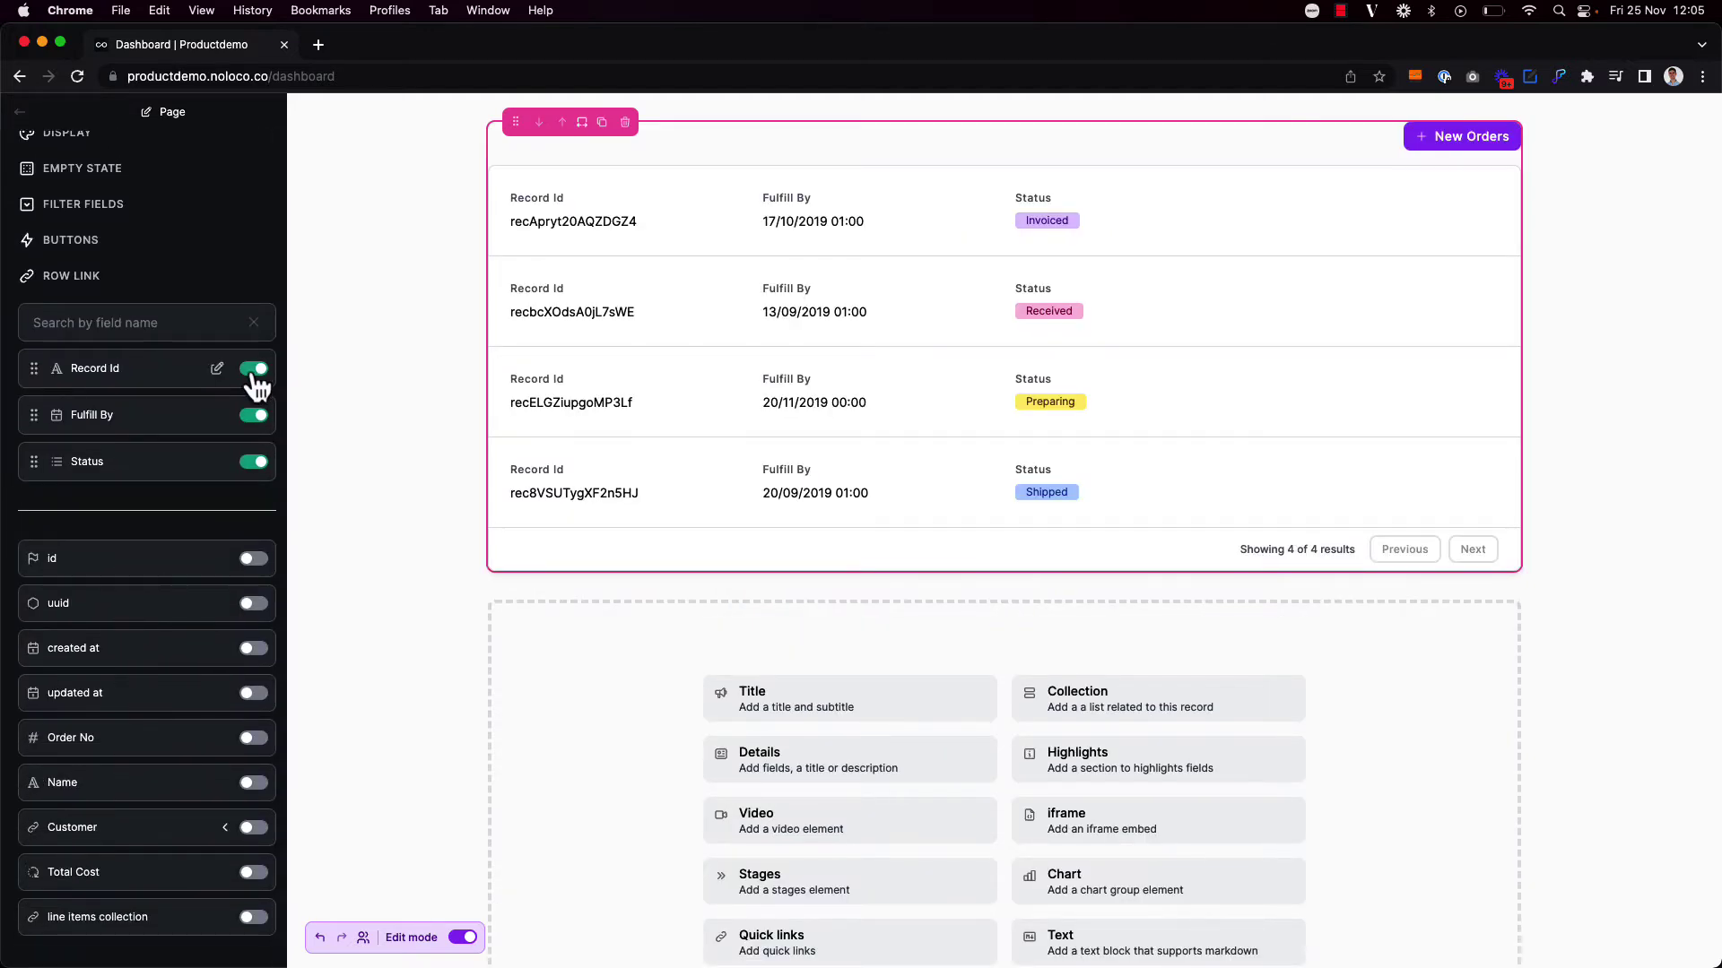
left_click(254, 369)
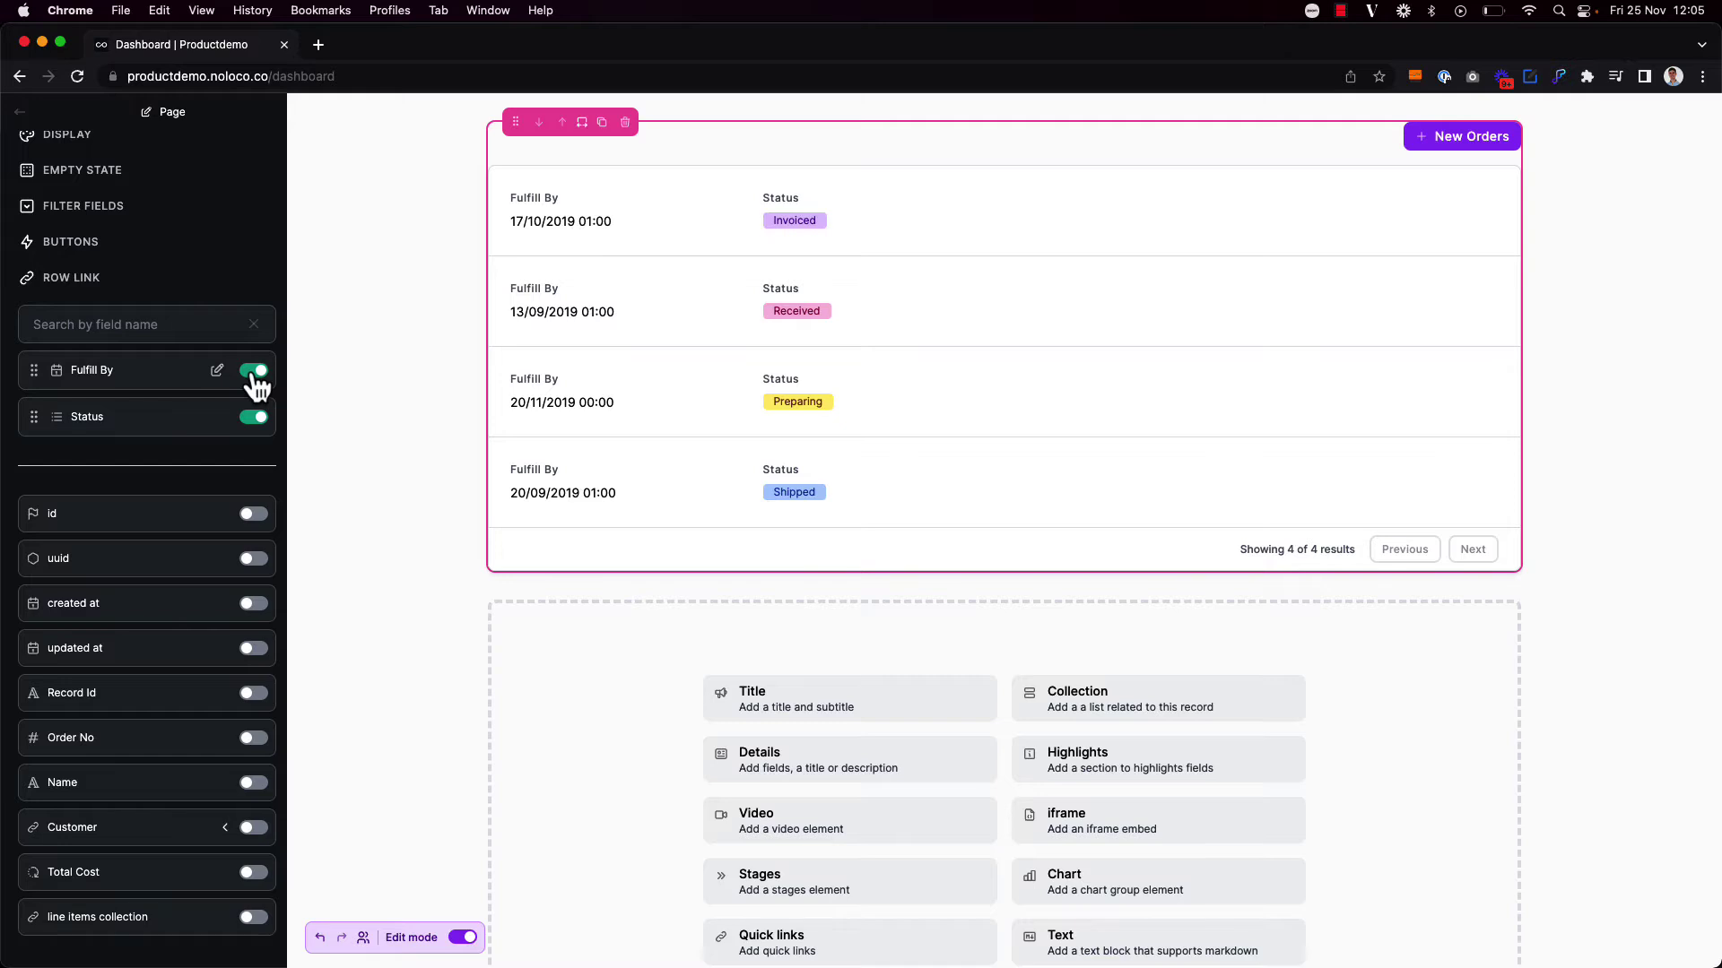
left_click(254, 738)
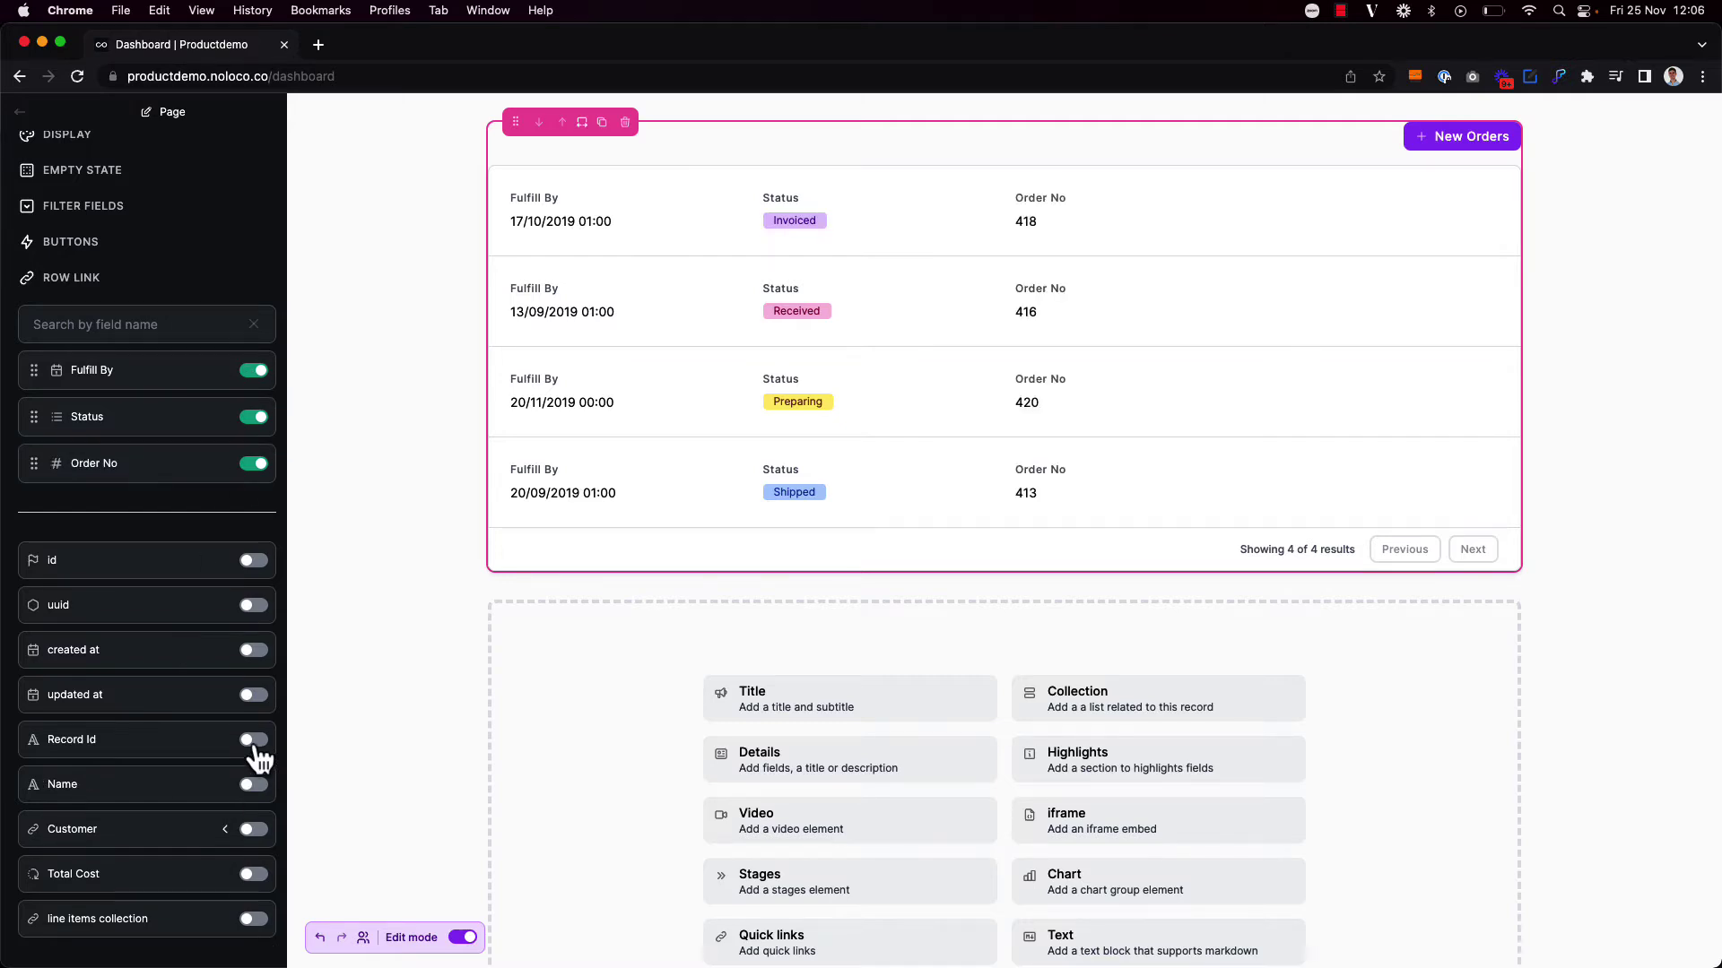
left_click(253, 785)
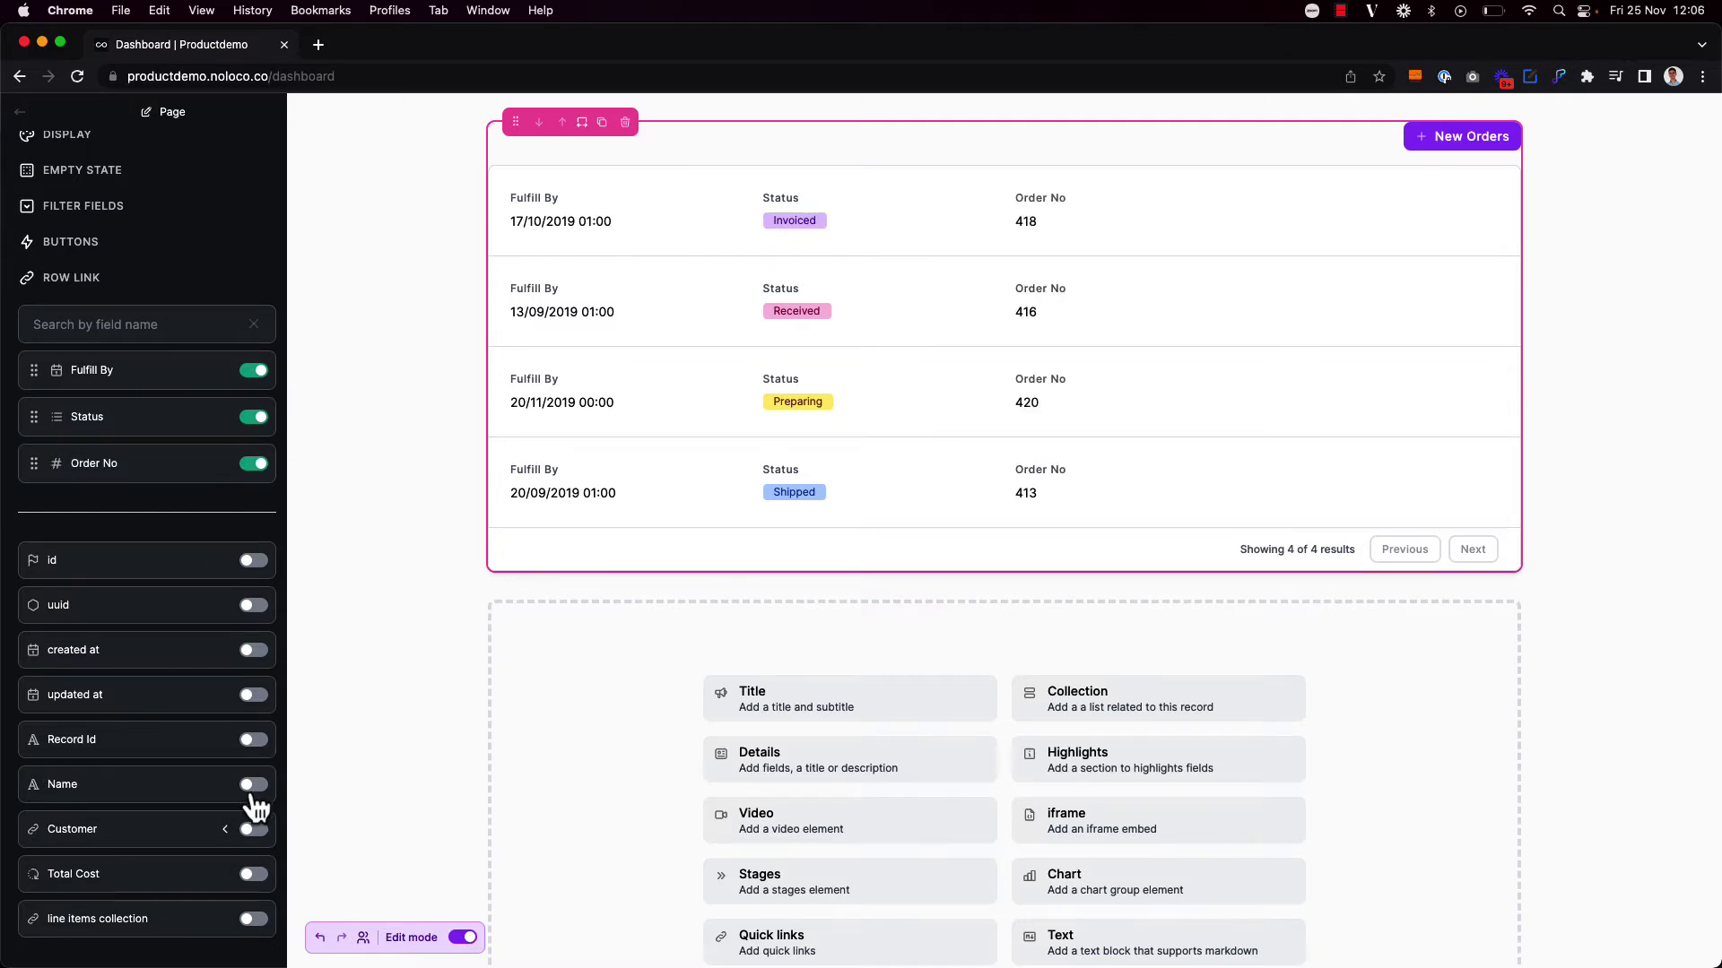
left_click(254, 876)
Move Order No to the first field and Status after Name, and show Customer.
scroll(201, 600, "up", 2)
scroll(201, 600, "up", 2)
left_click_drag(125, 767, 121, 617)
left_click_drag(118, 770, 104, 623)
left_click_drag(104, 761, 104, 719)
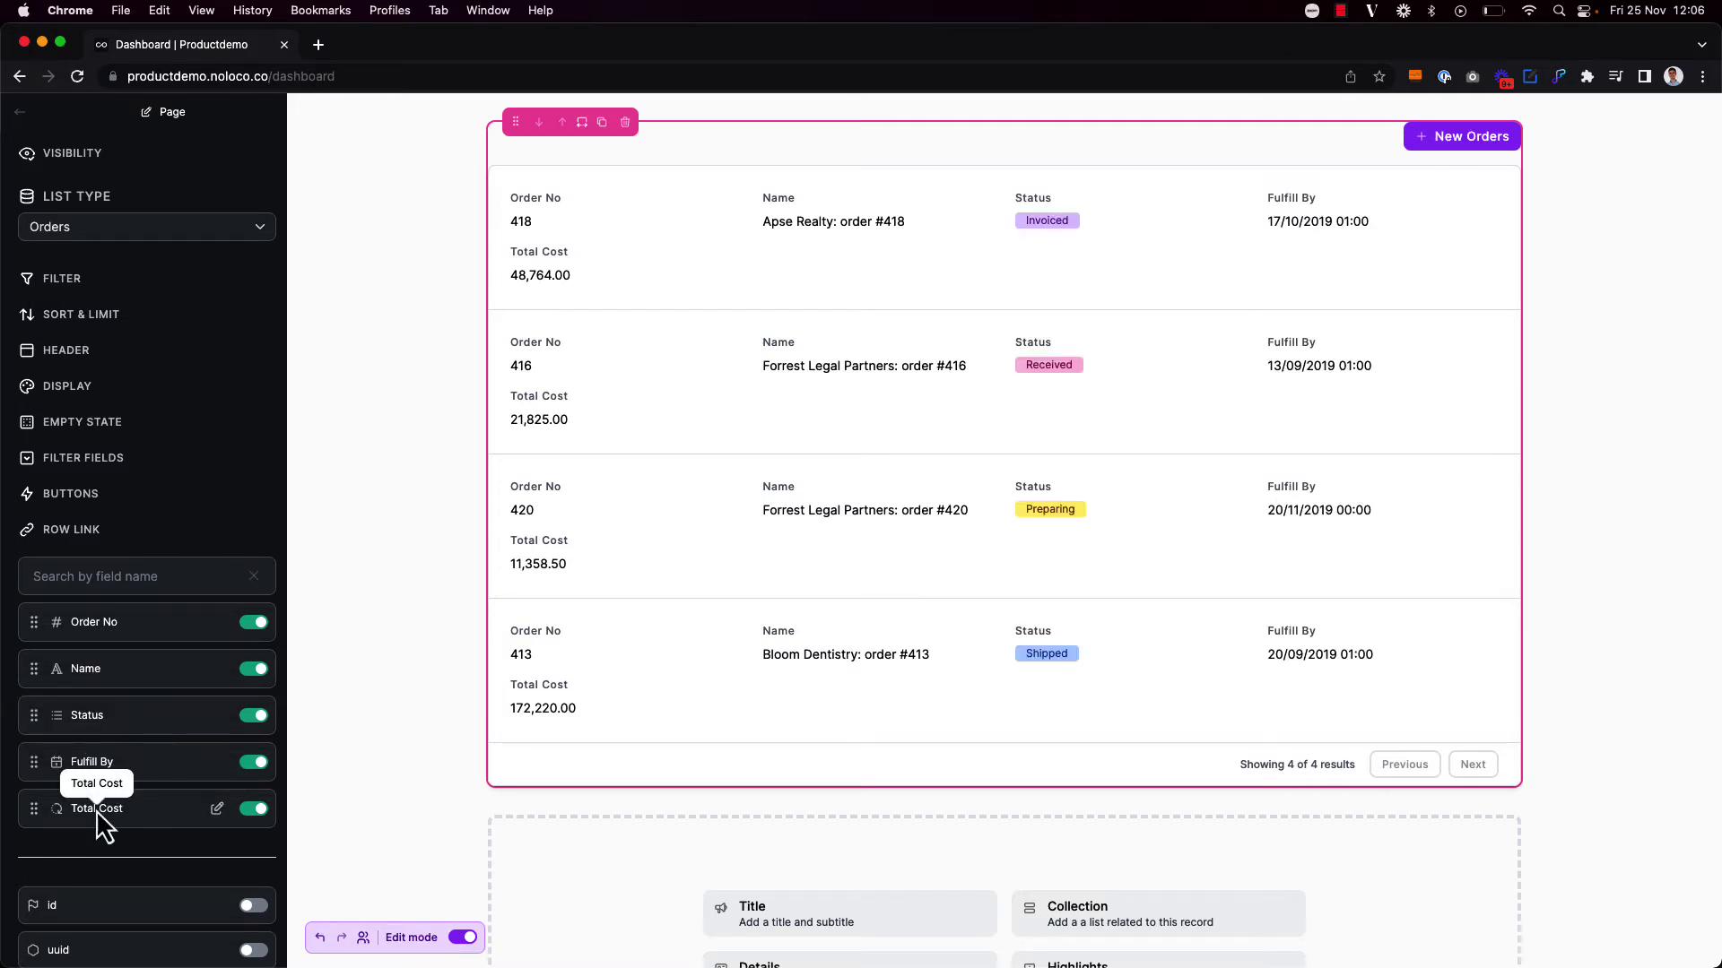
scroll(99, 811, "down", 5)
left_click(253, 874)
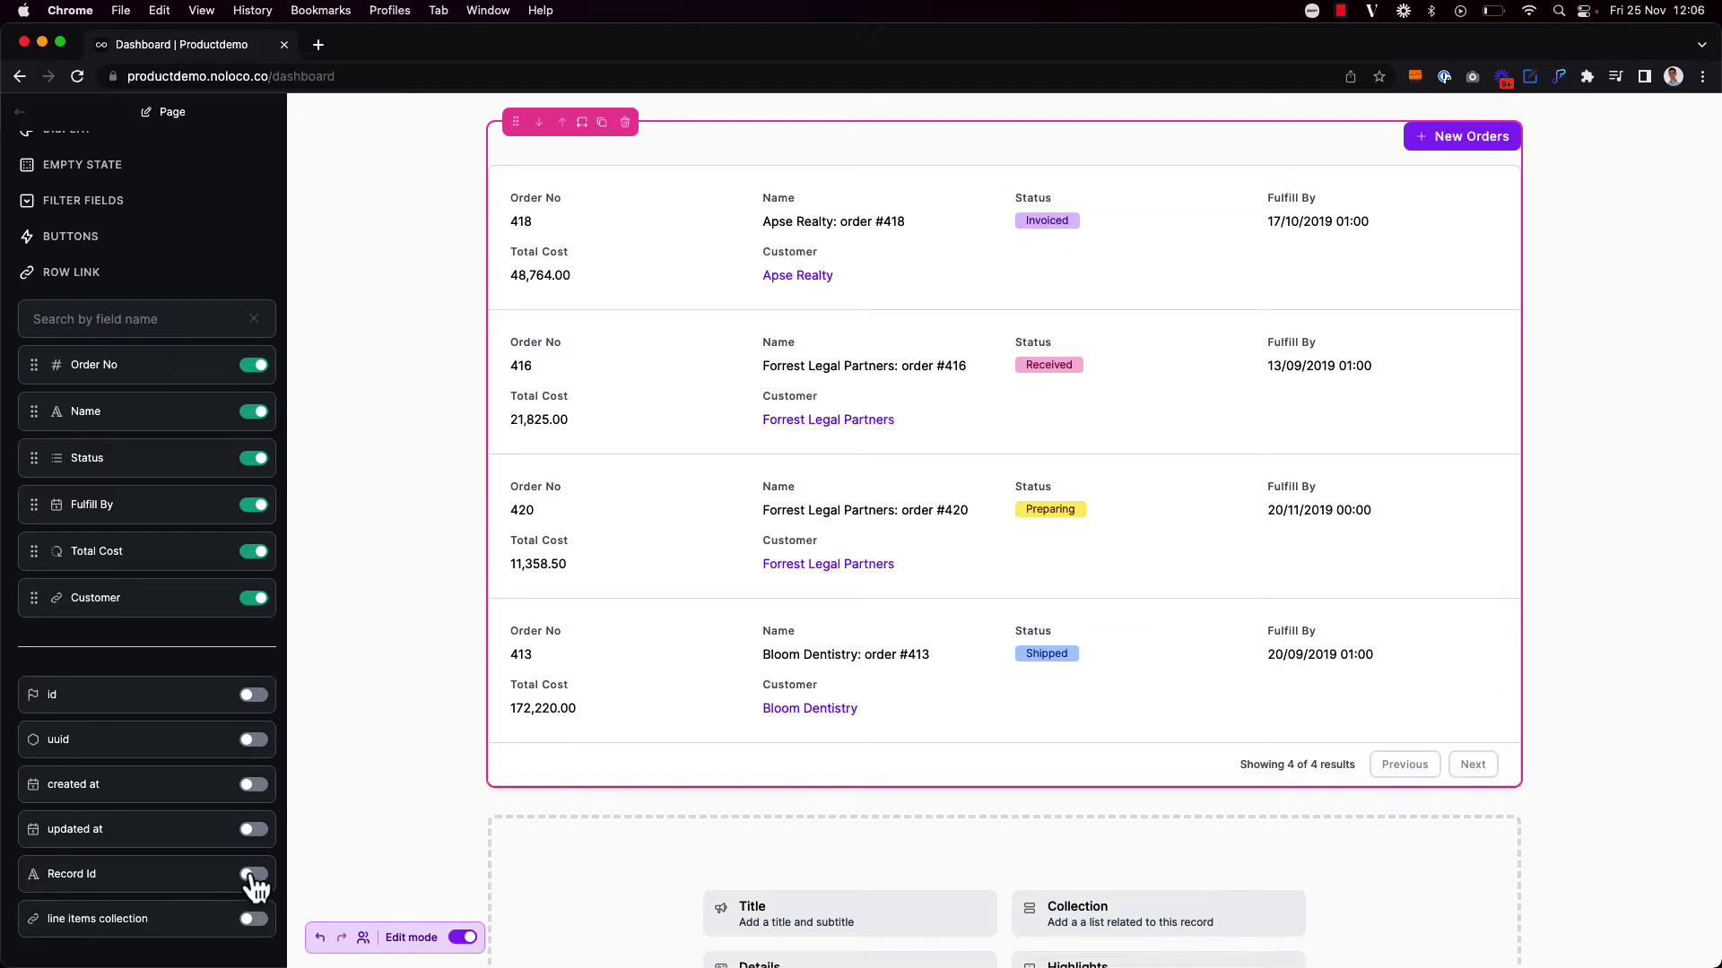
scroll(120, 671, "up", 3)
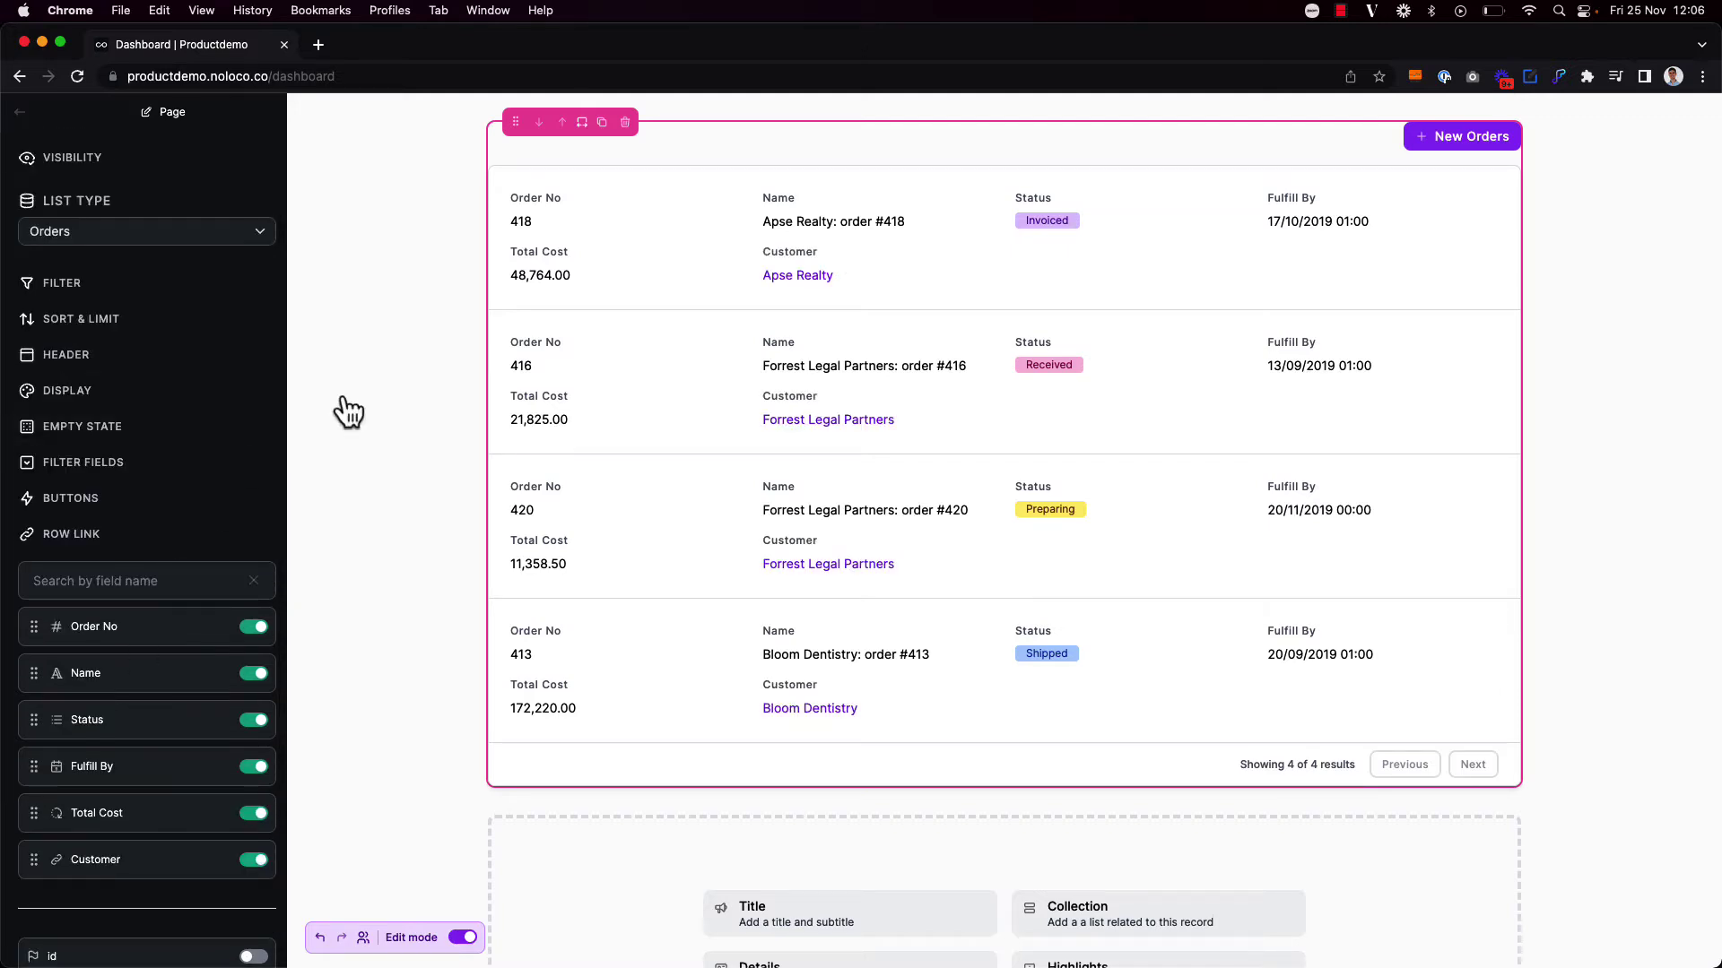
Switch the Orders list layout to Table.
left_click(68, 396)
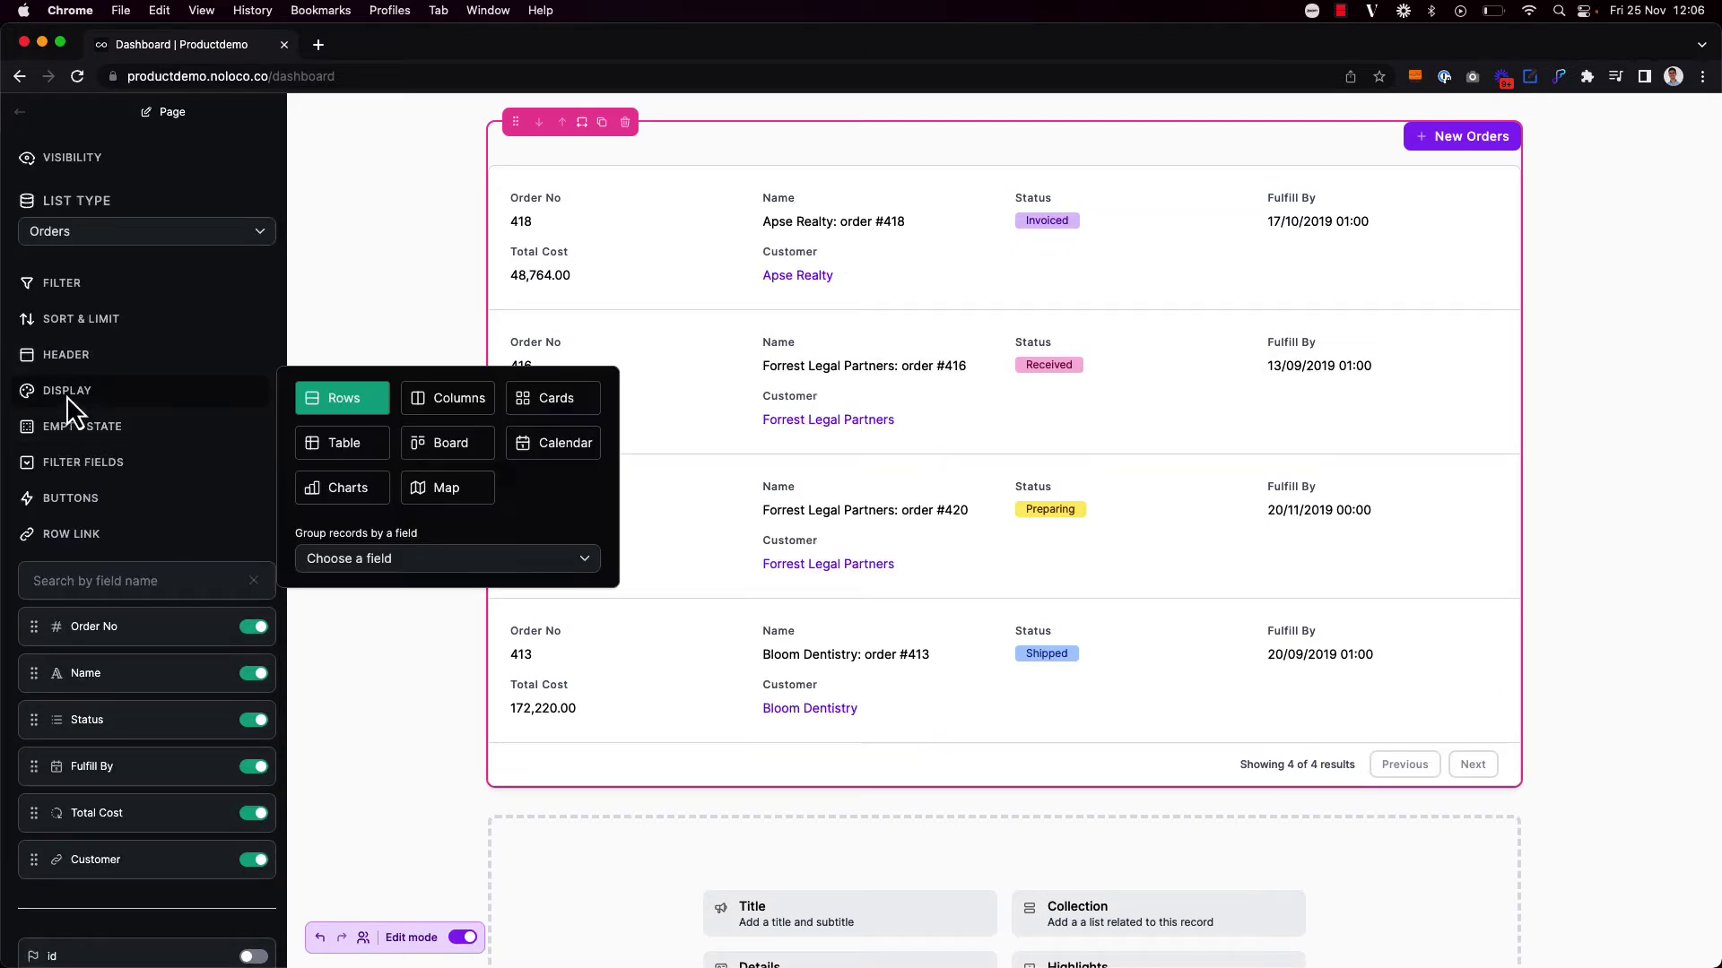
left_click(369, 454)
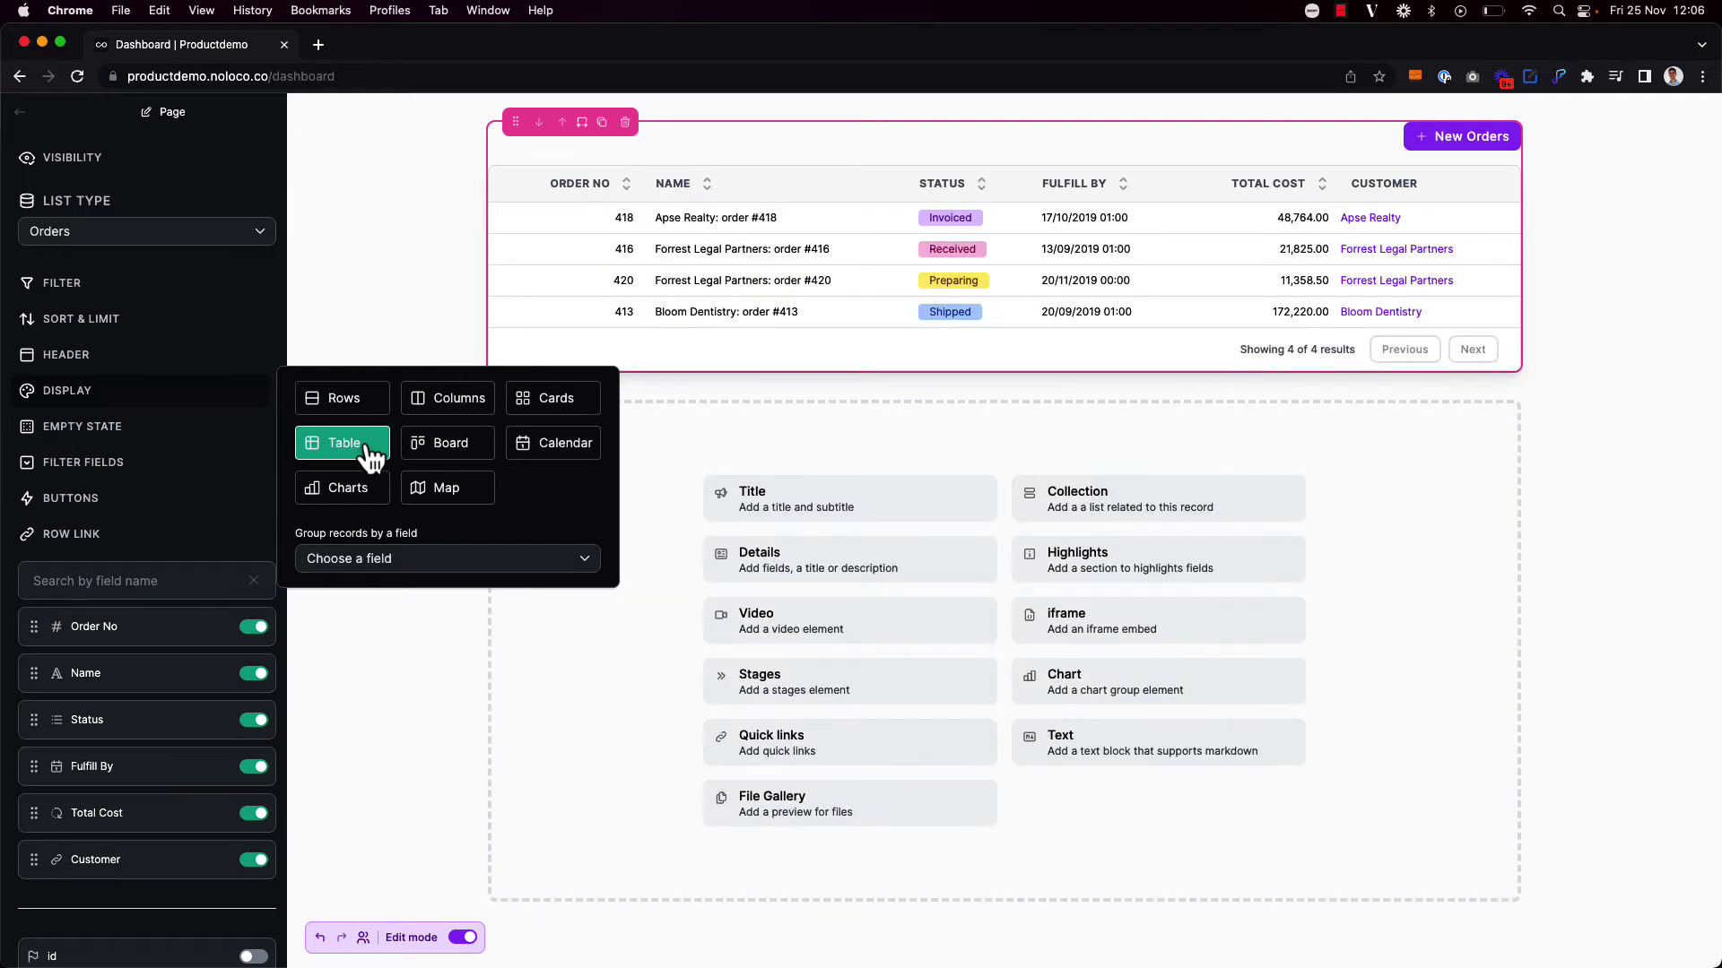
left_click(387, 639)
Give the list the header title 'Orders' and subtitle 'This is a list of orders'.
left_click(93, 357)
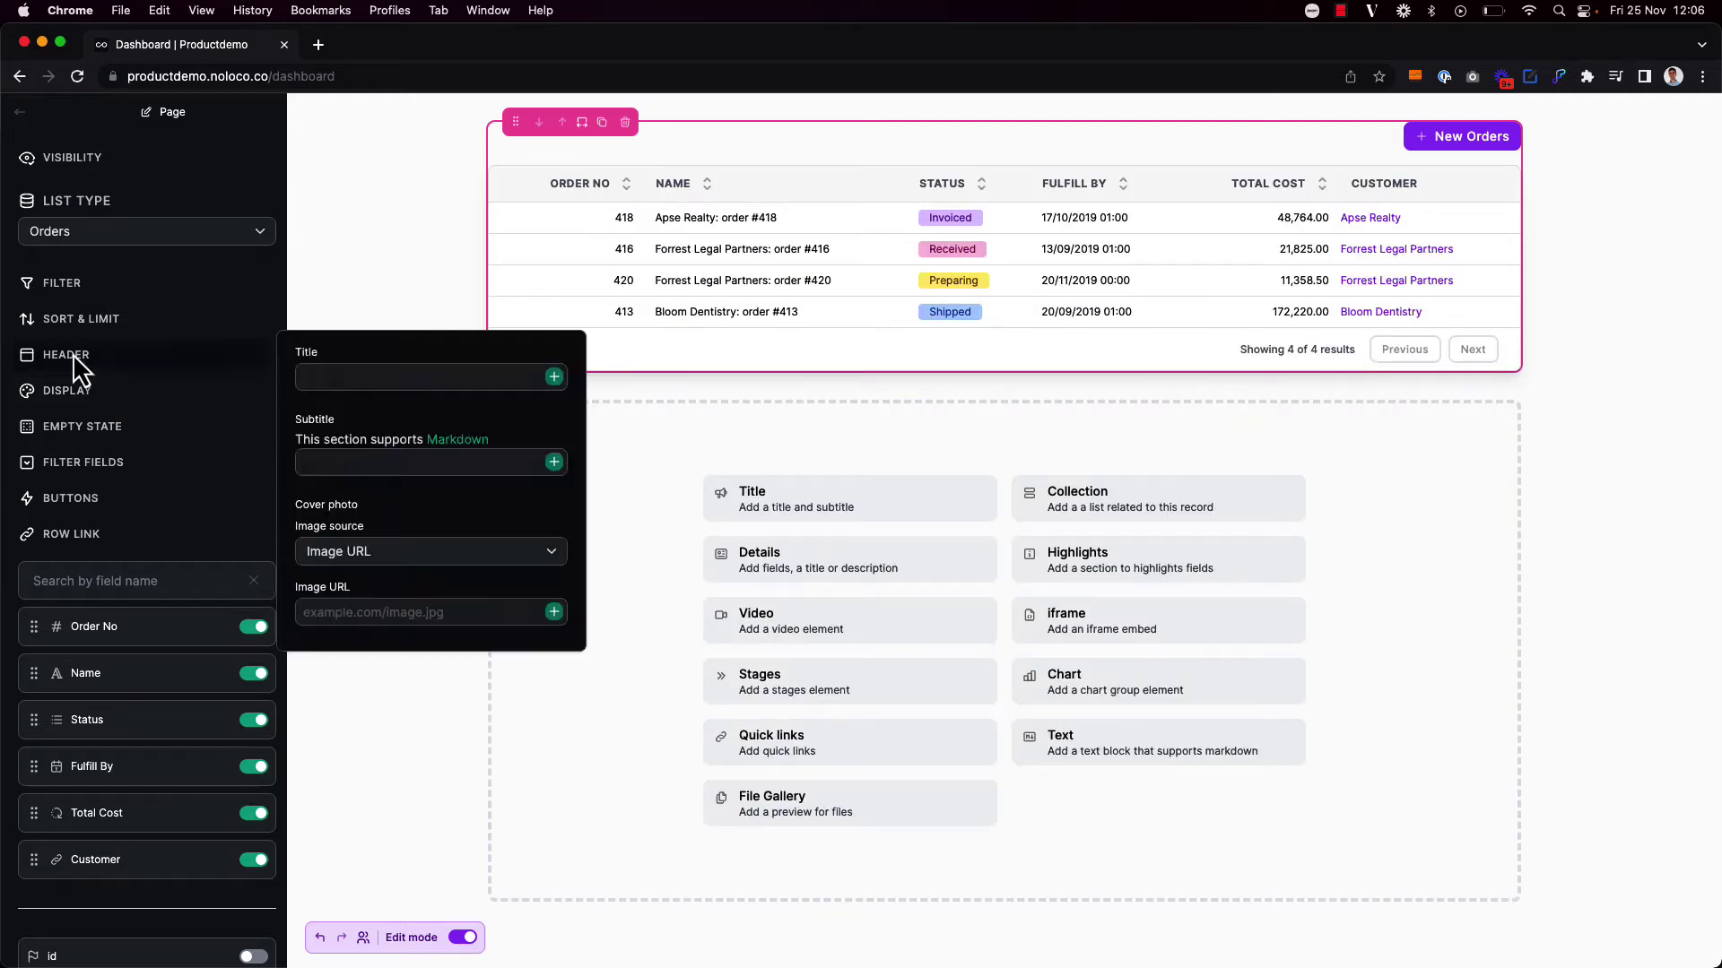
type("Orders")
left_click(368, 462)
type("This is a lis")
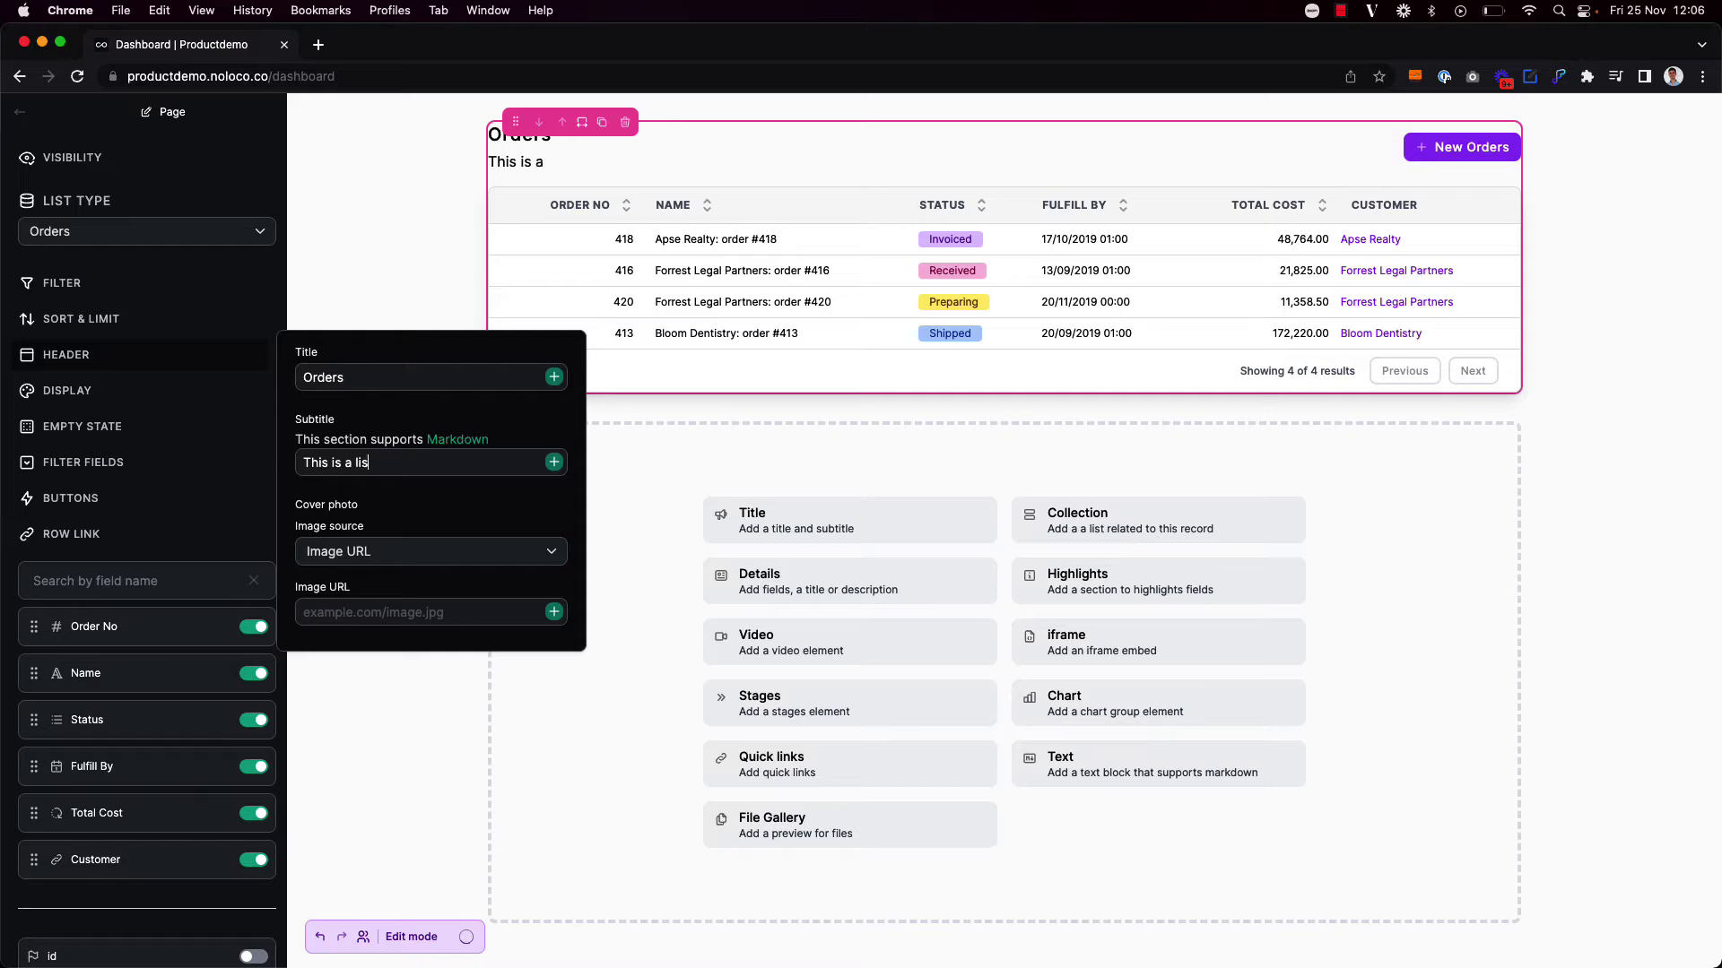
type("t of orders")
left_click(373, 283)
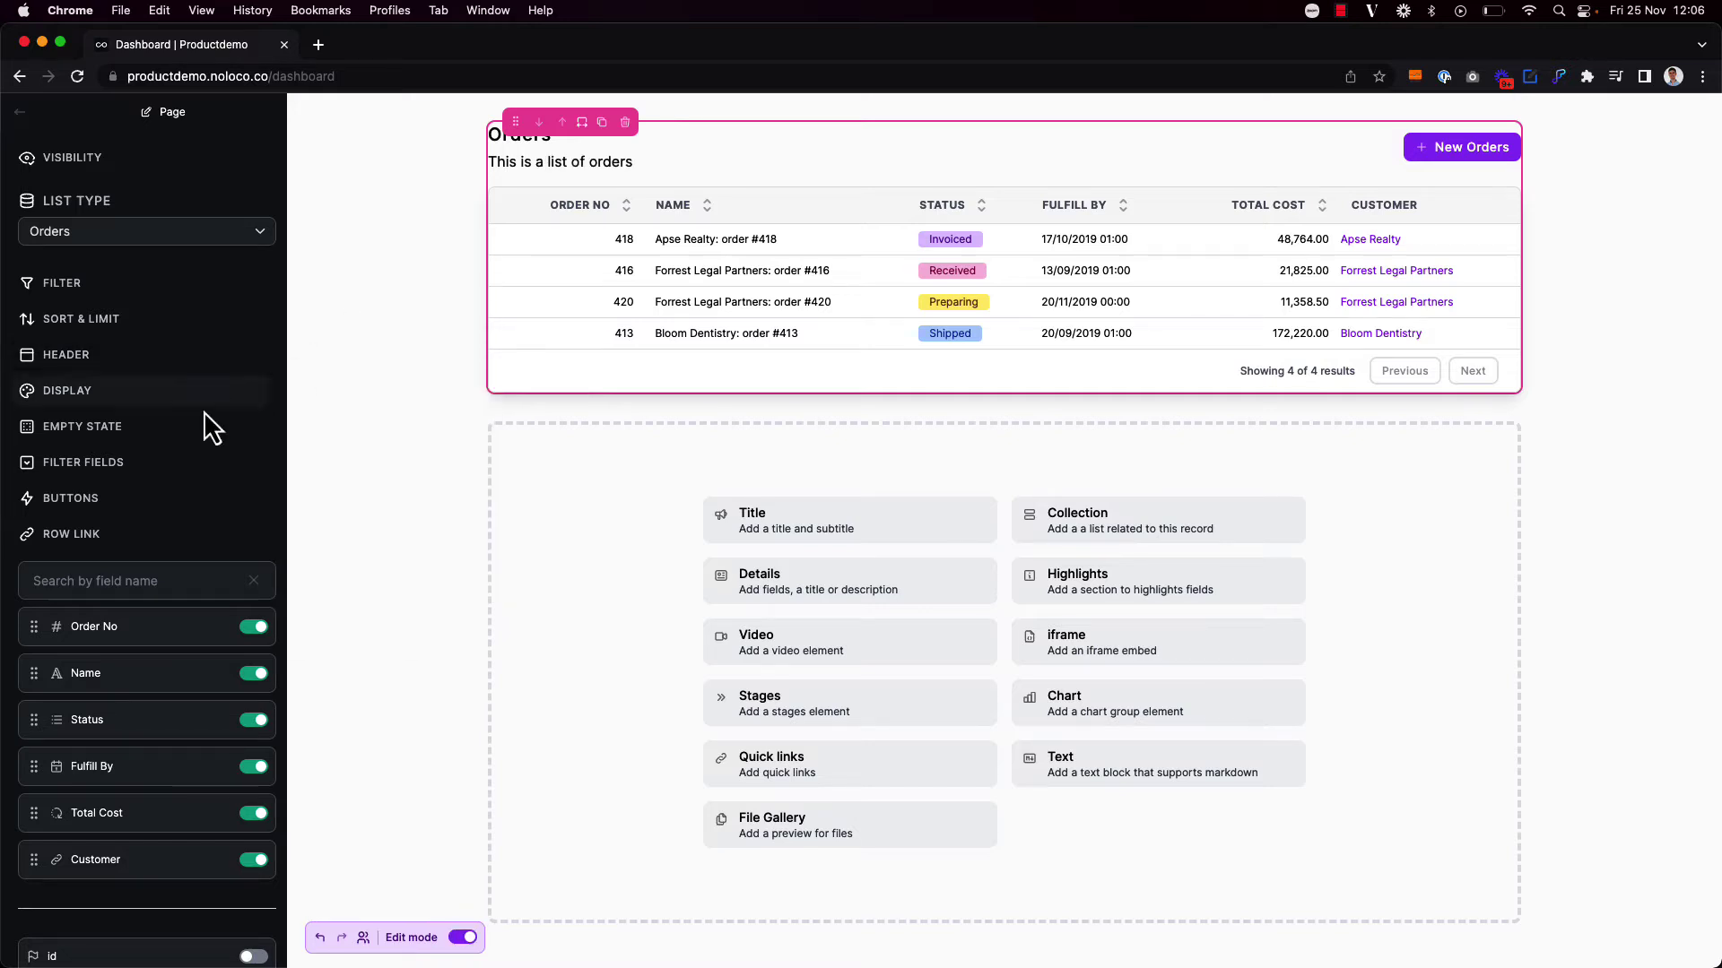
Turn on Customer and Order No as filter fields for the Orders table.
left_click(94, 467)
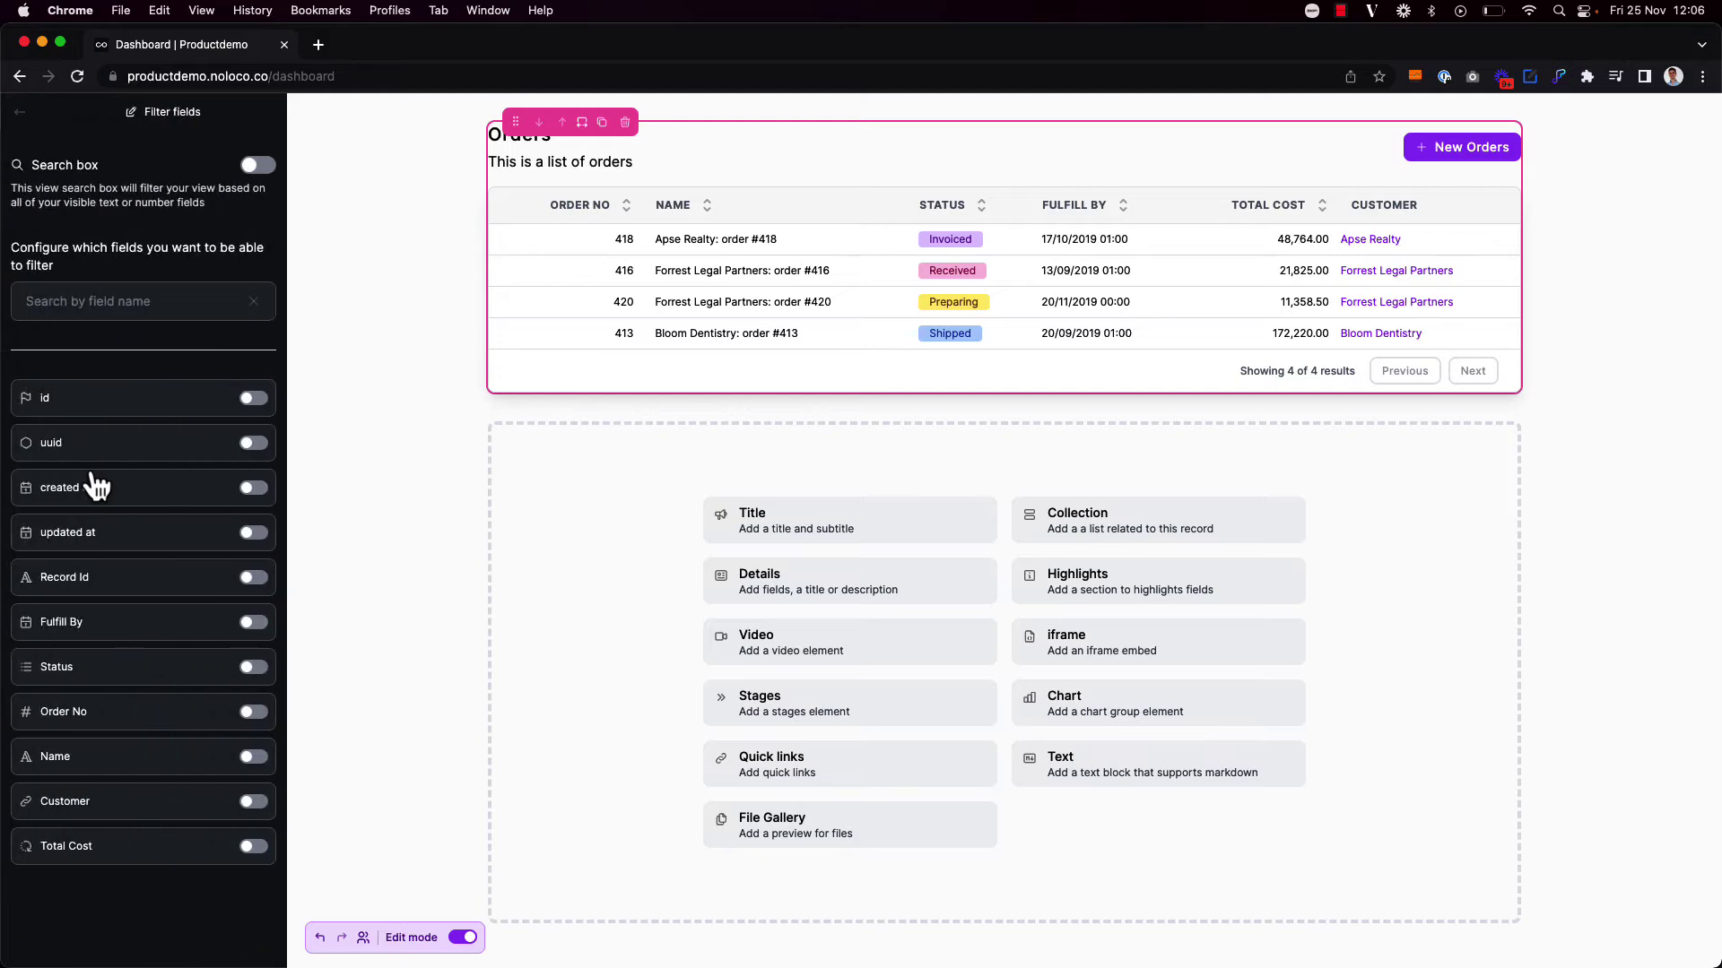
left_click(254, 802)
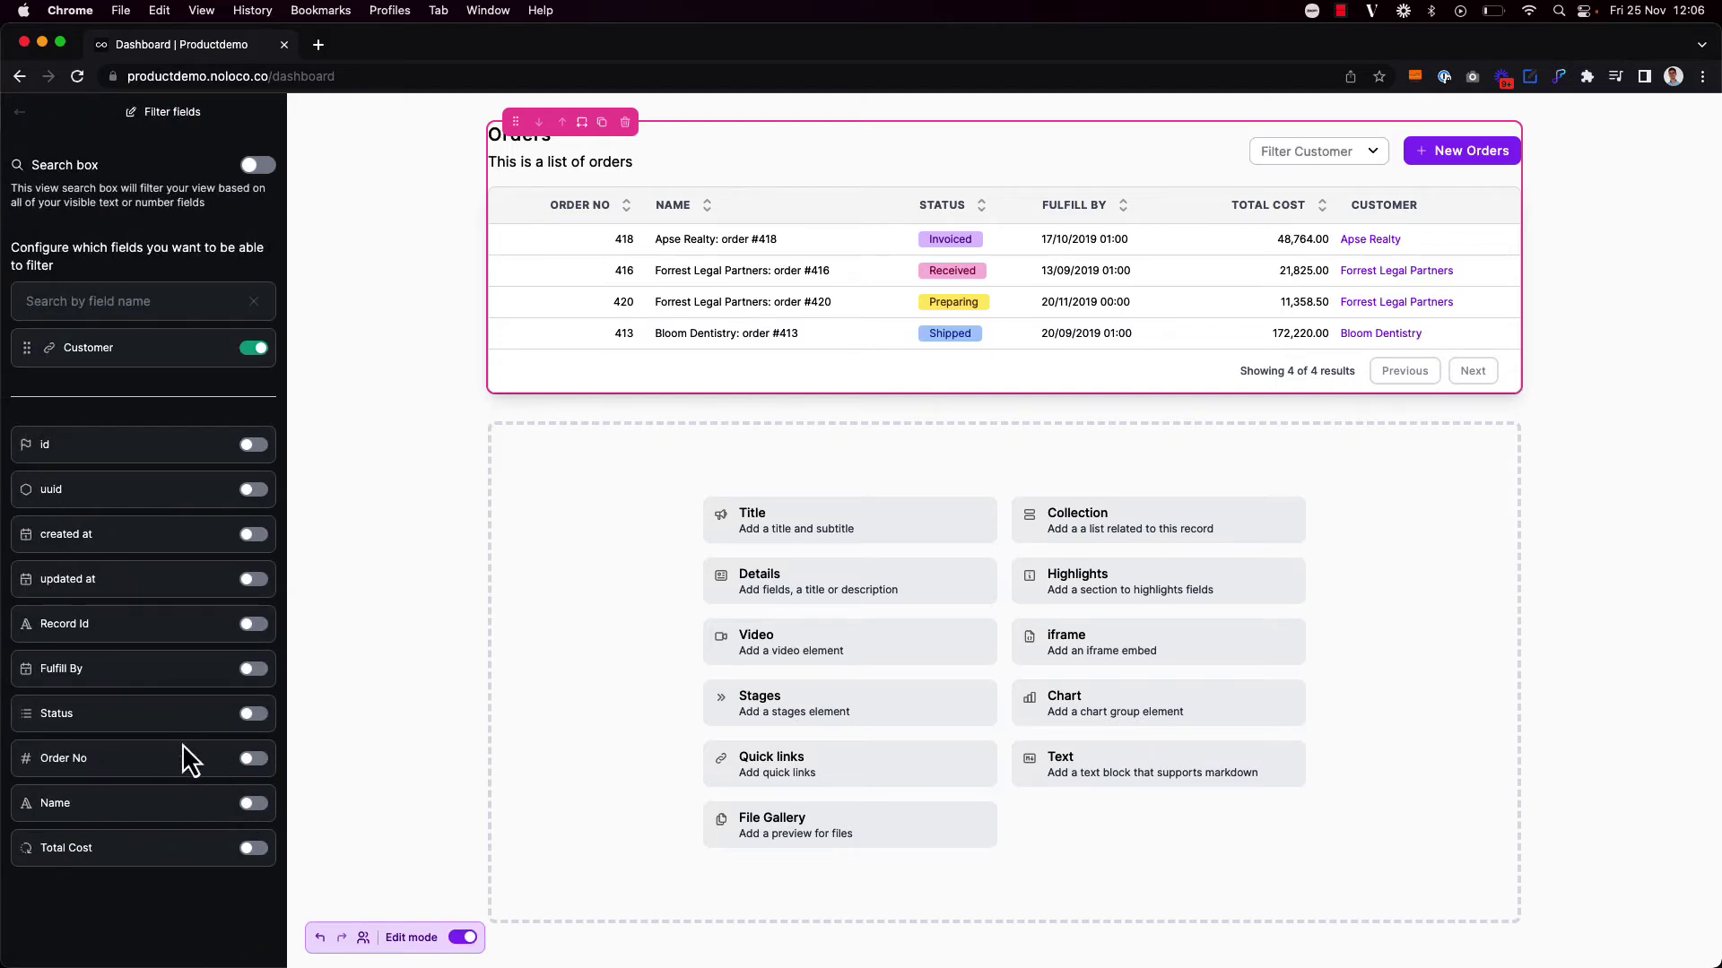
left_click(254, 760)
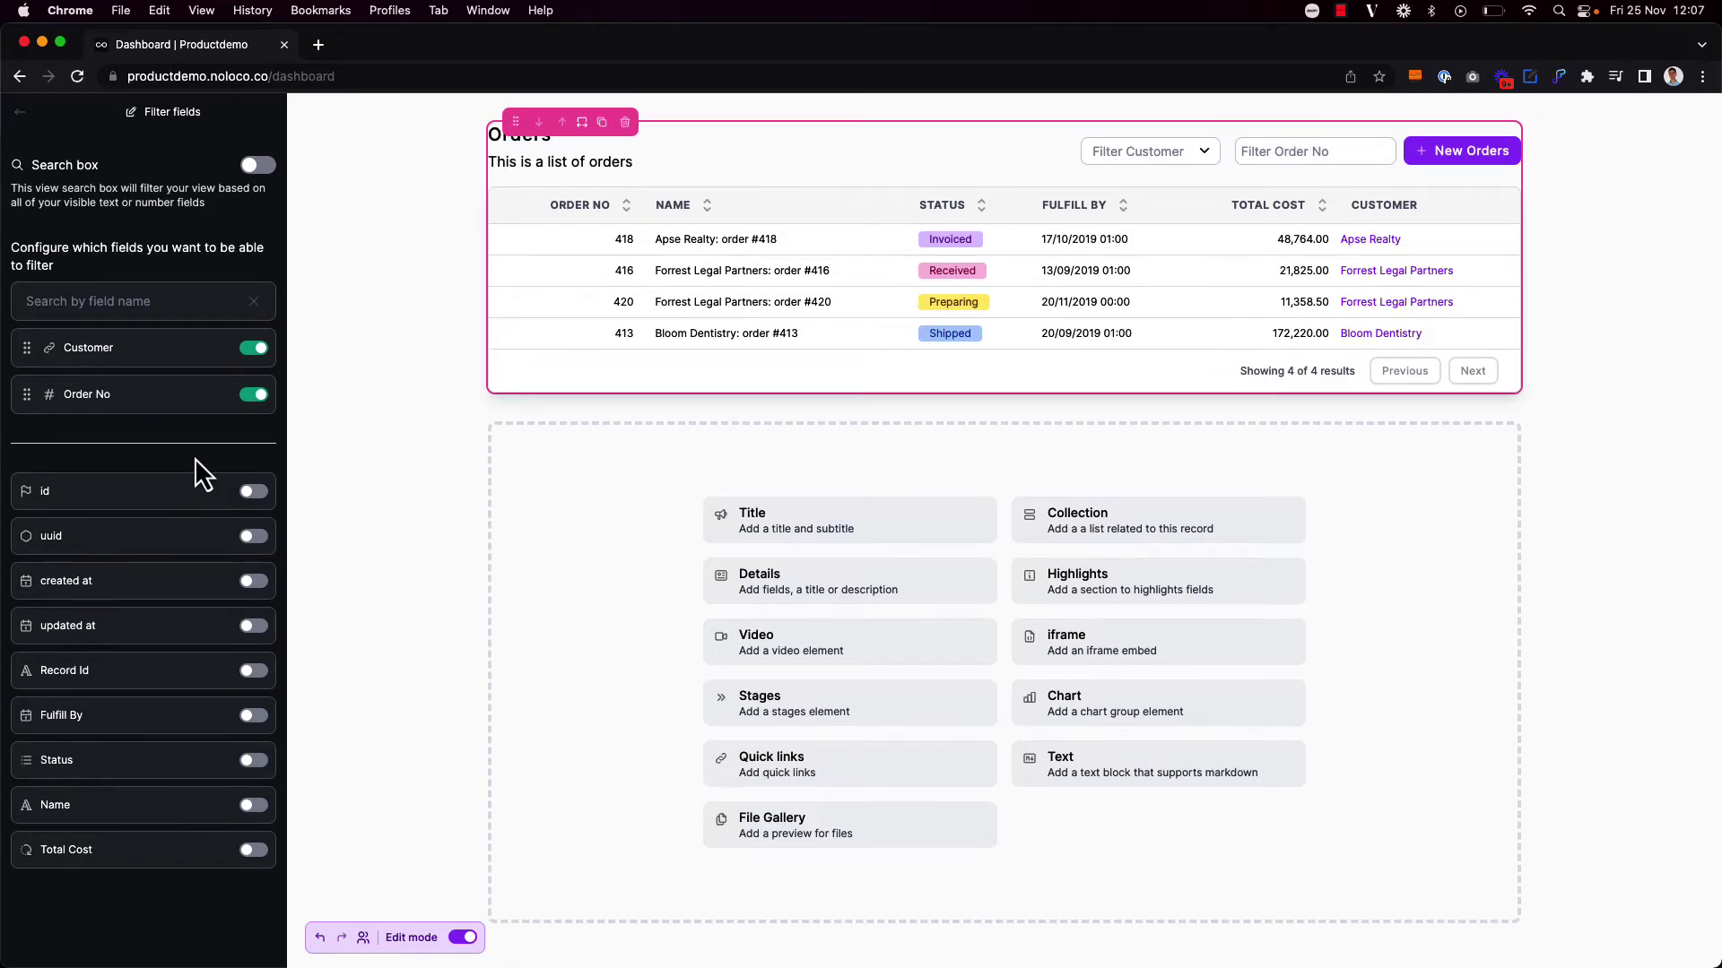
left_click(19, 112)
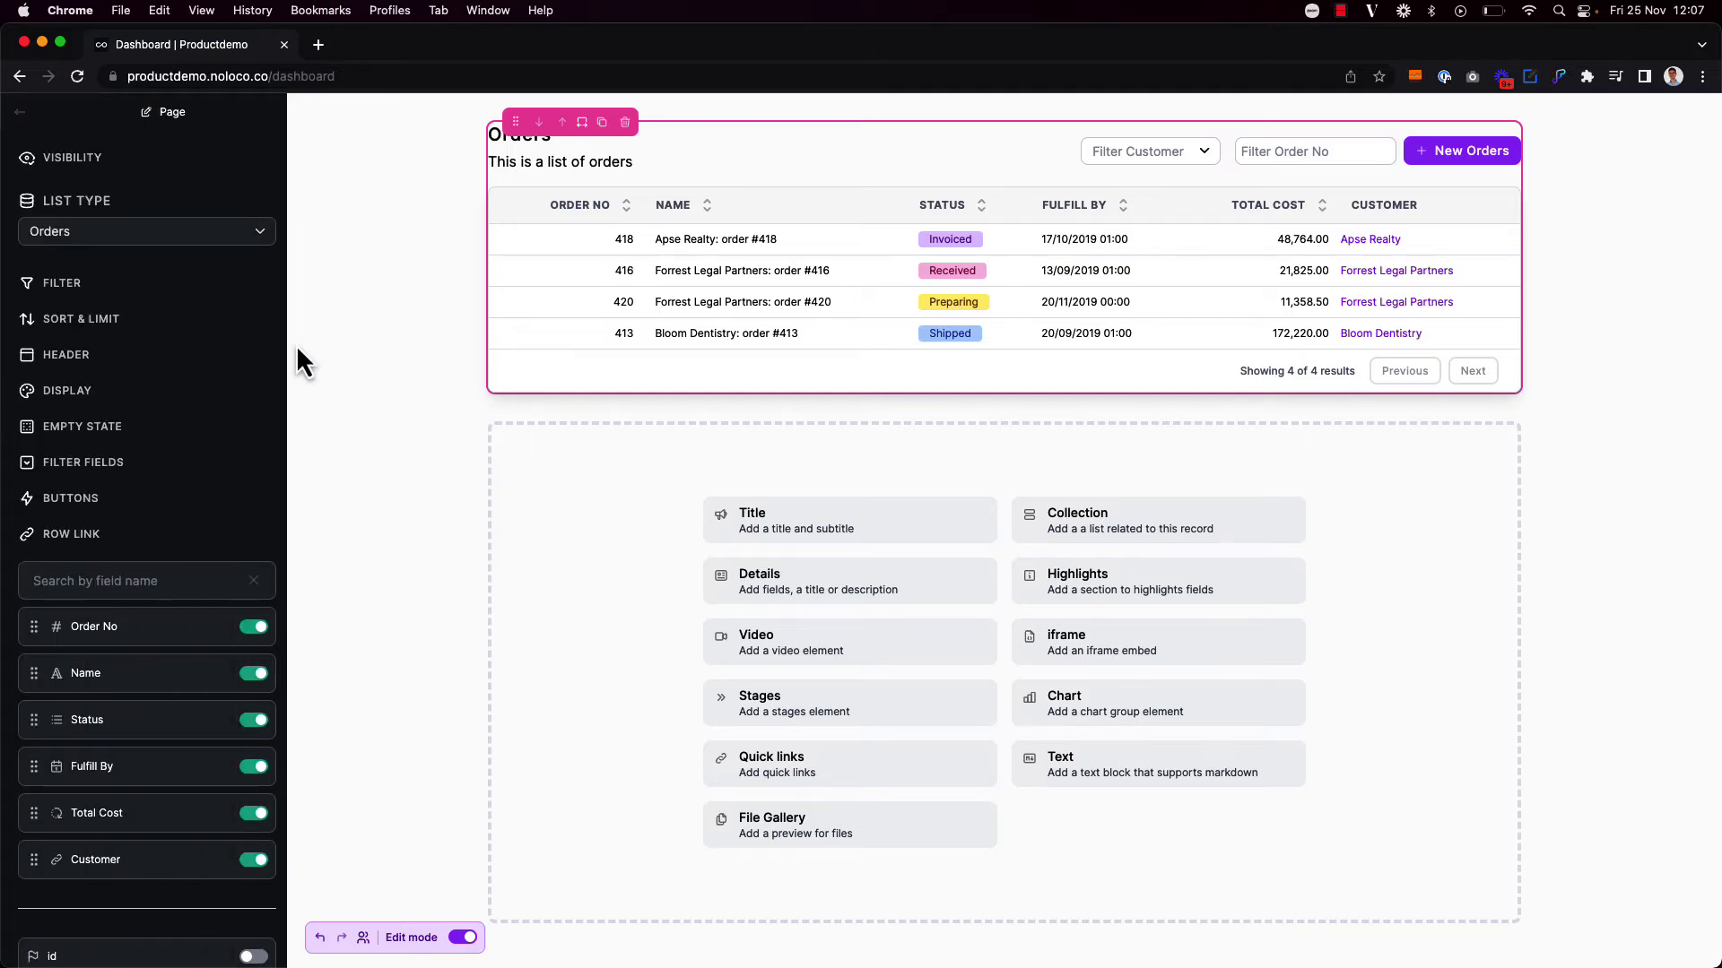
Leave edit mode, view order #418's detail page, then return to the Dashboard.
key("super+e")
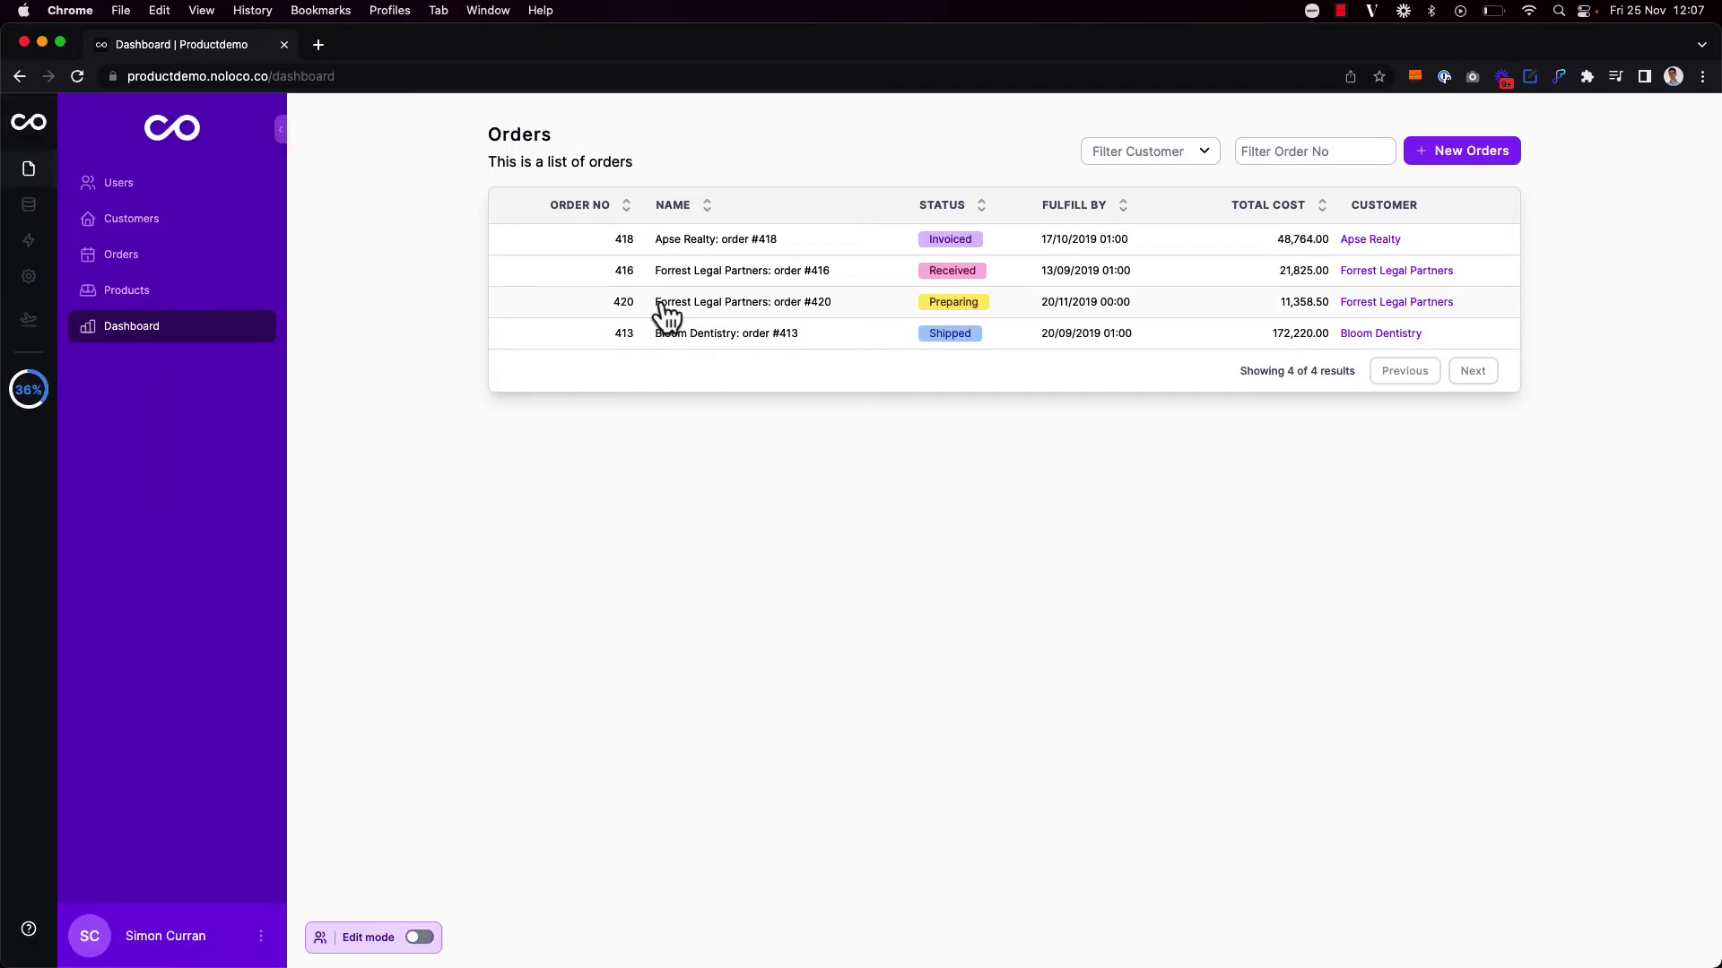
left_click(812, 246)
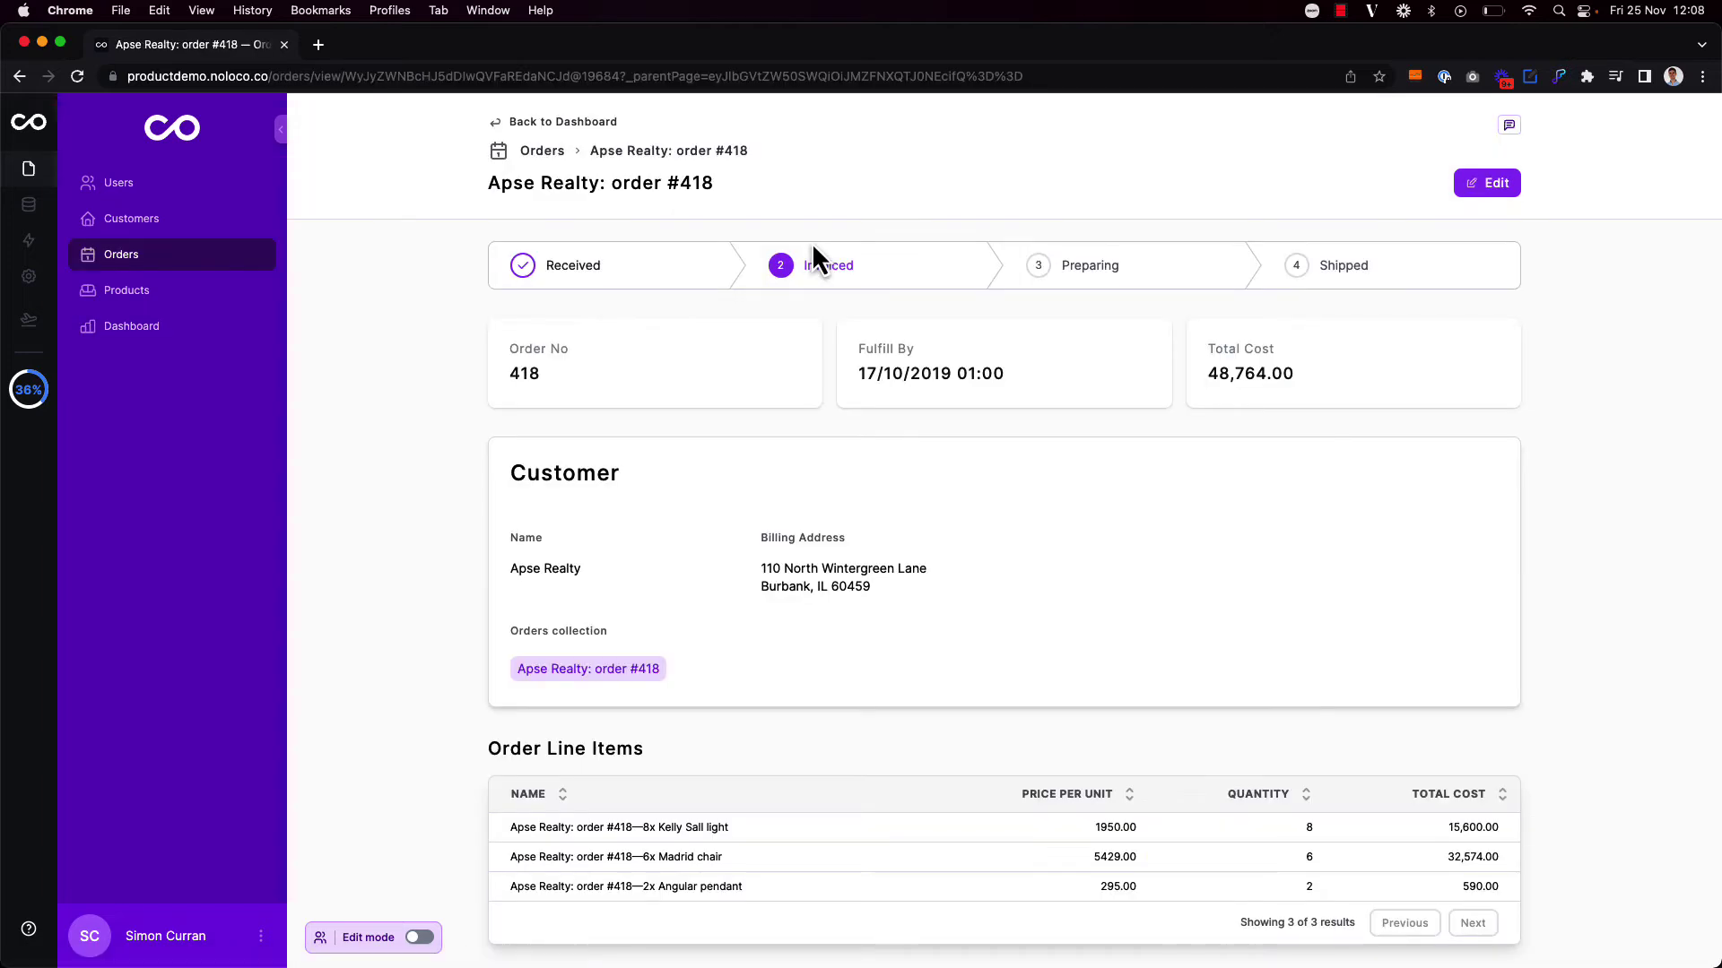
scroll(625, 652, "down", 2)
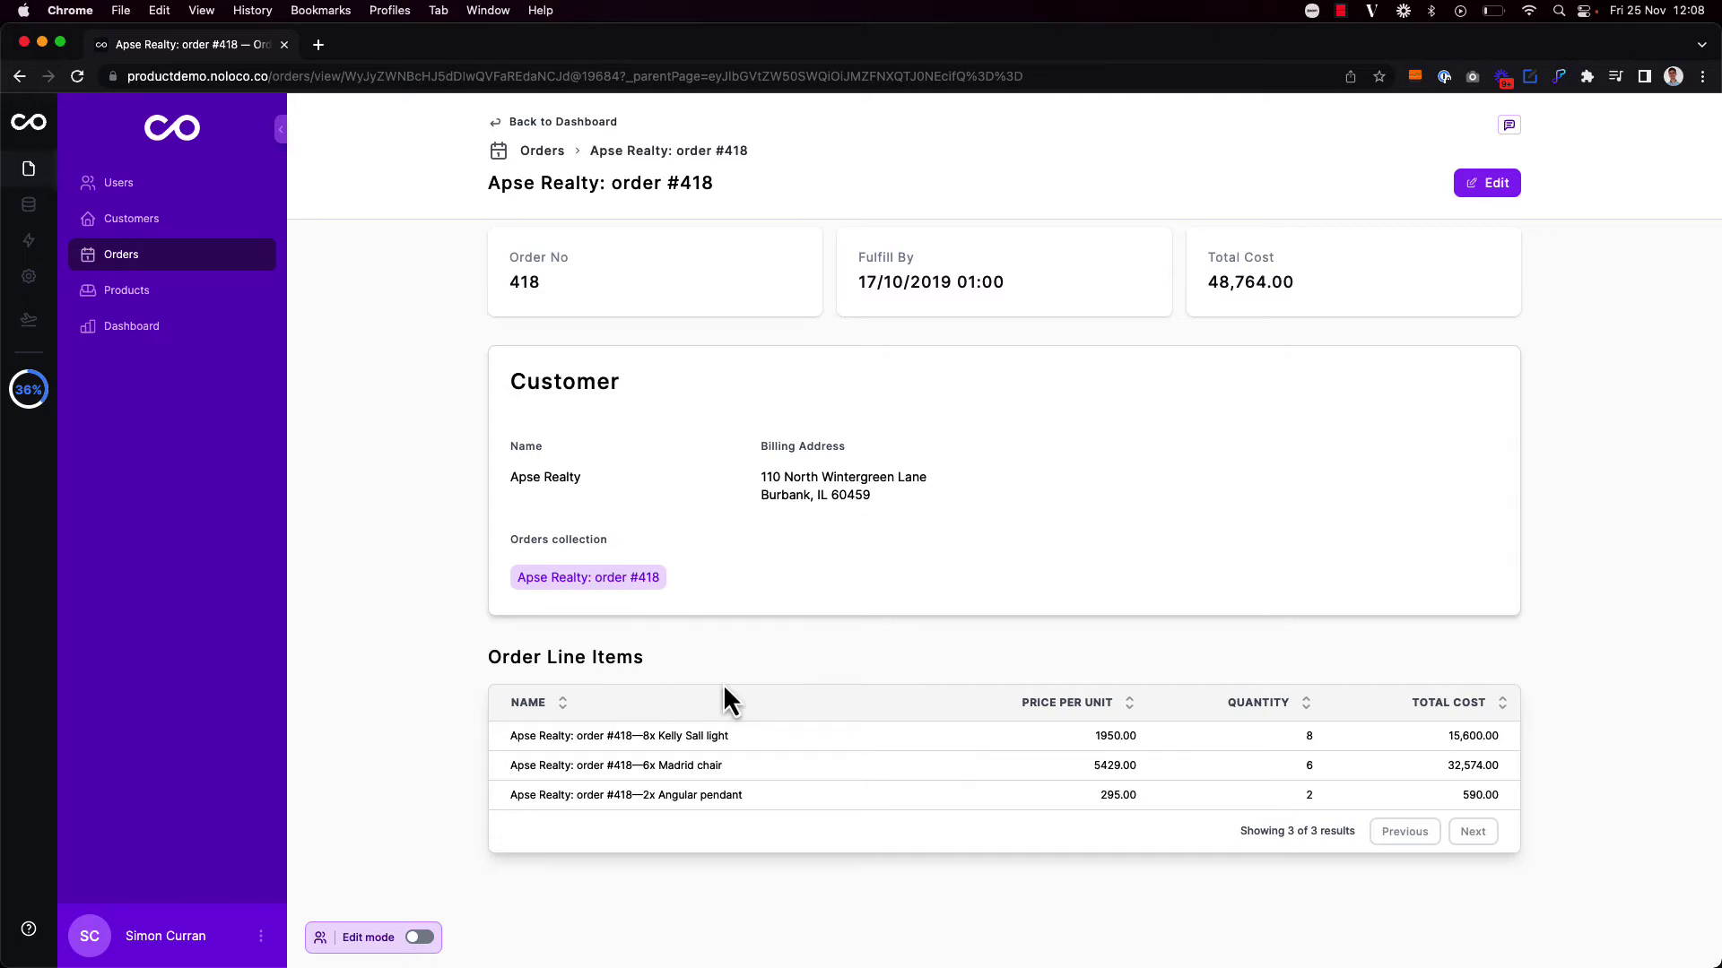
left_click(160, 335)
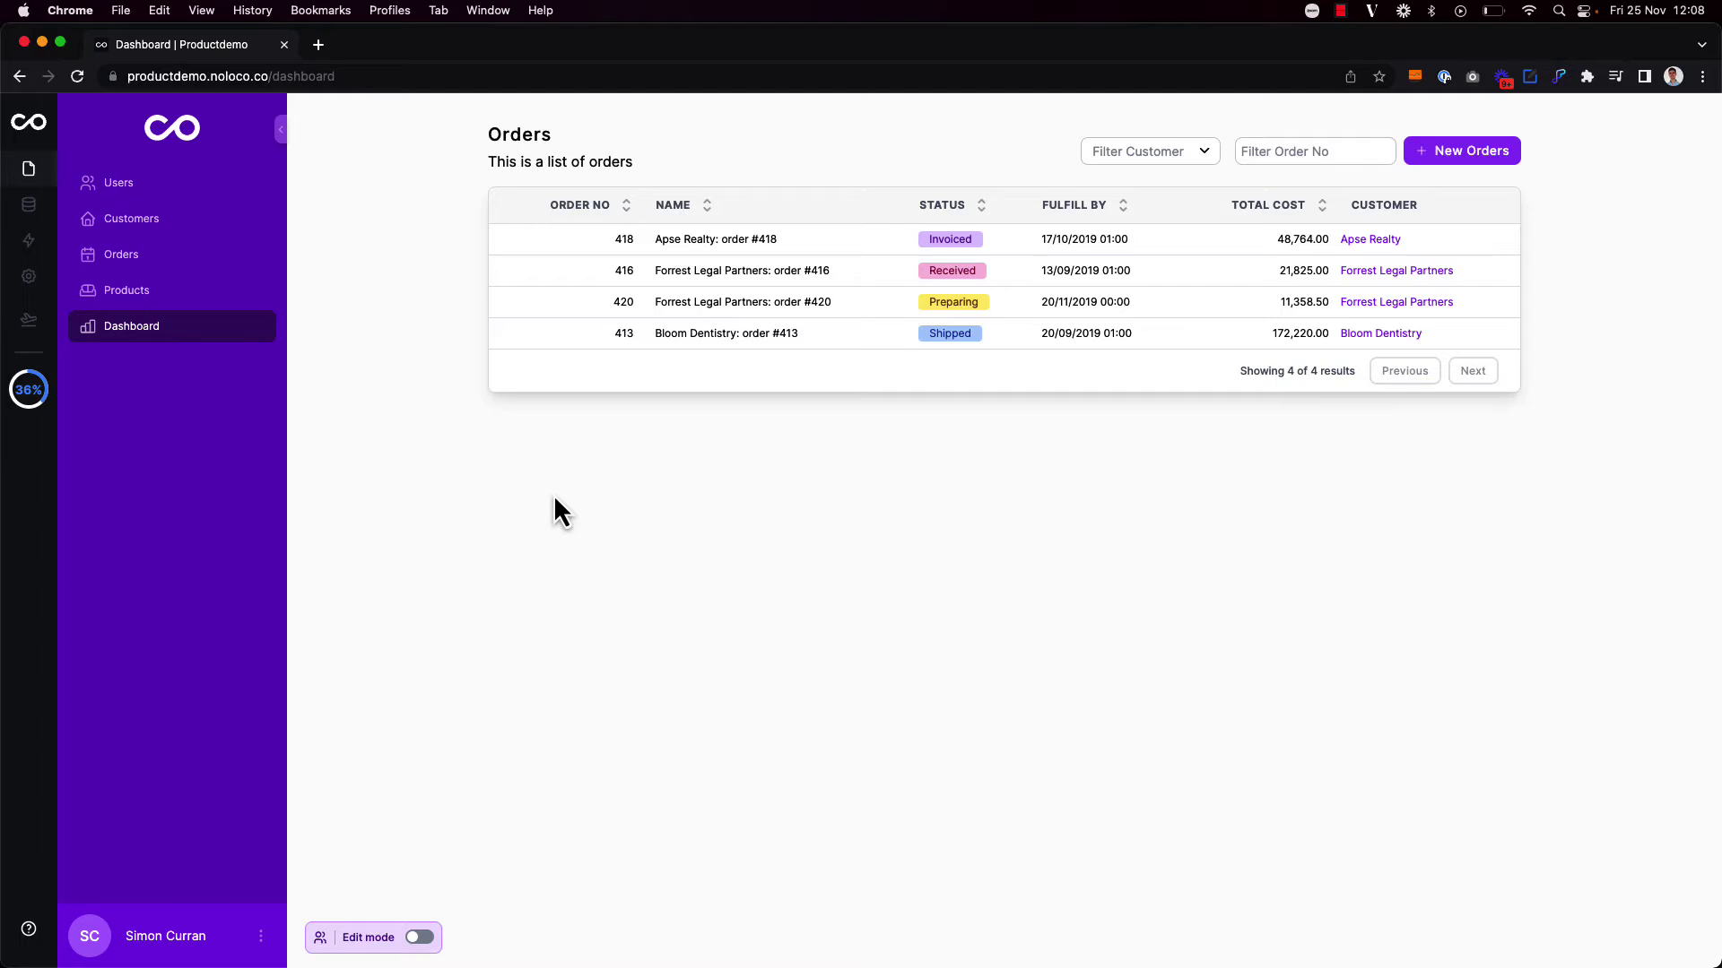
Back in edit mode, add a collection below Orders that lists Order line items.
key("e")
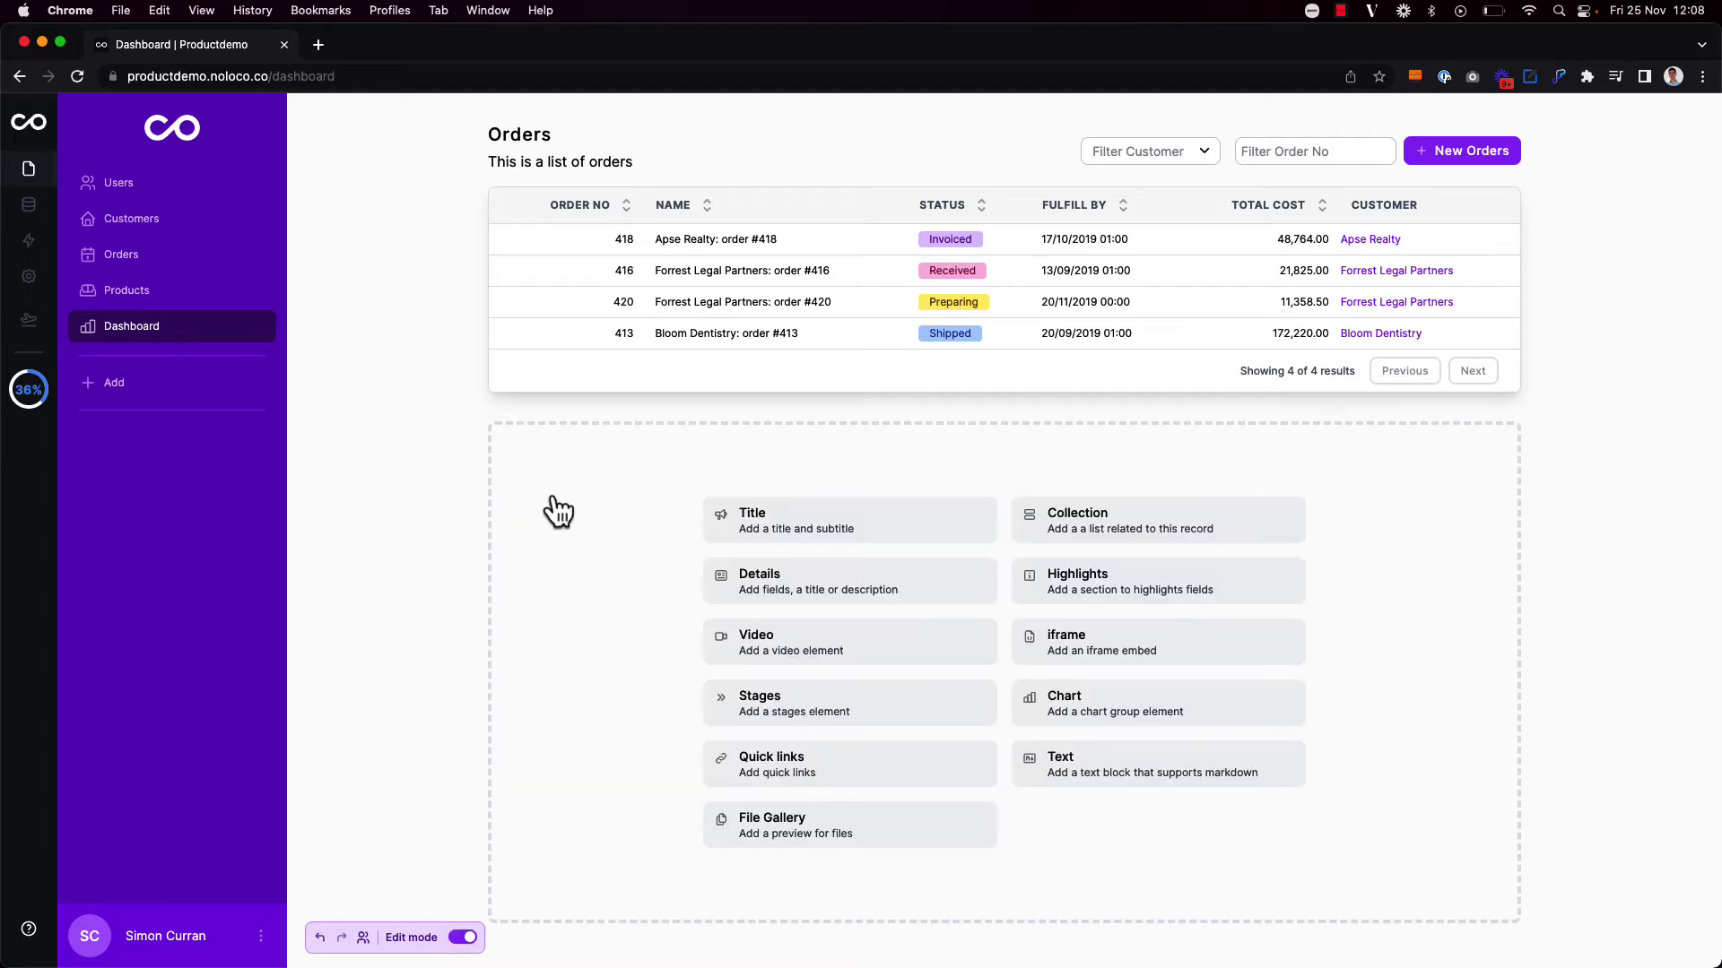
left_click(1068, 517)
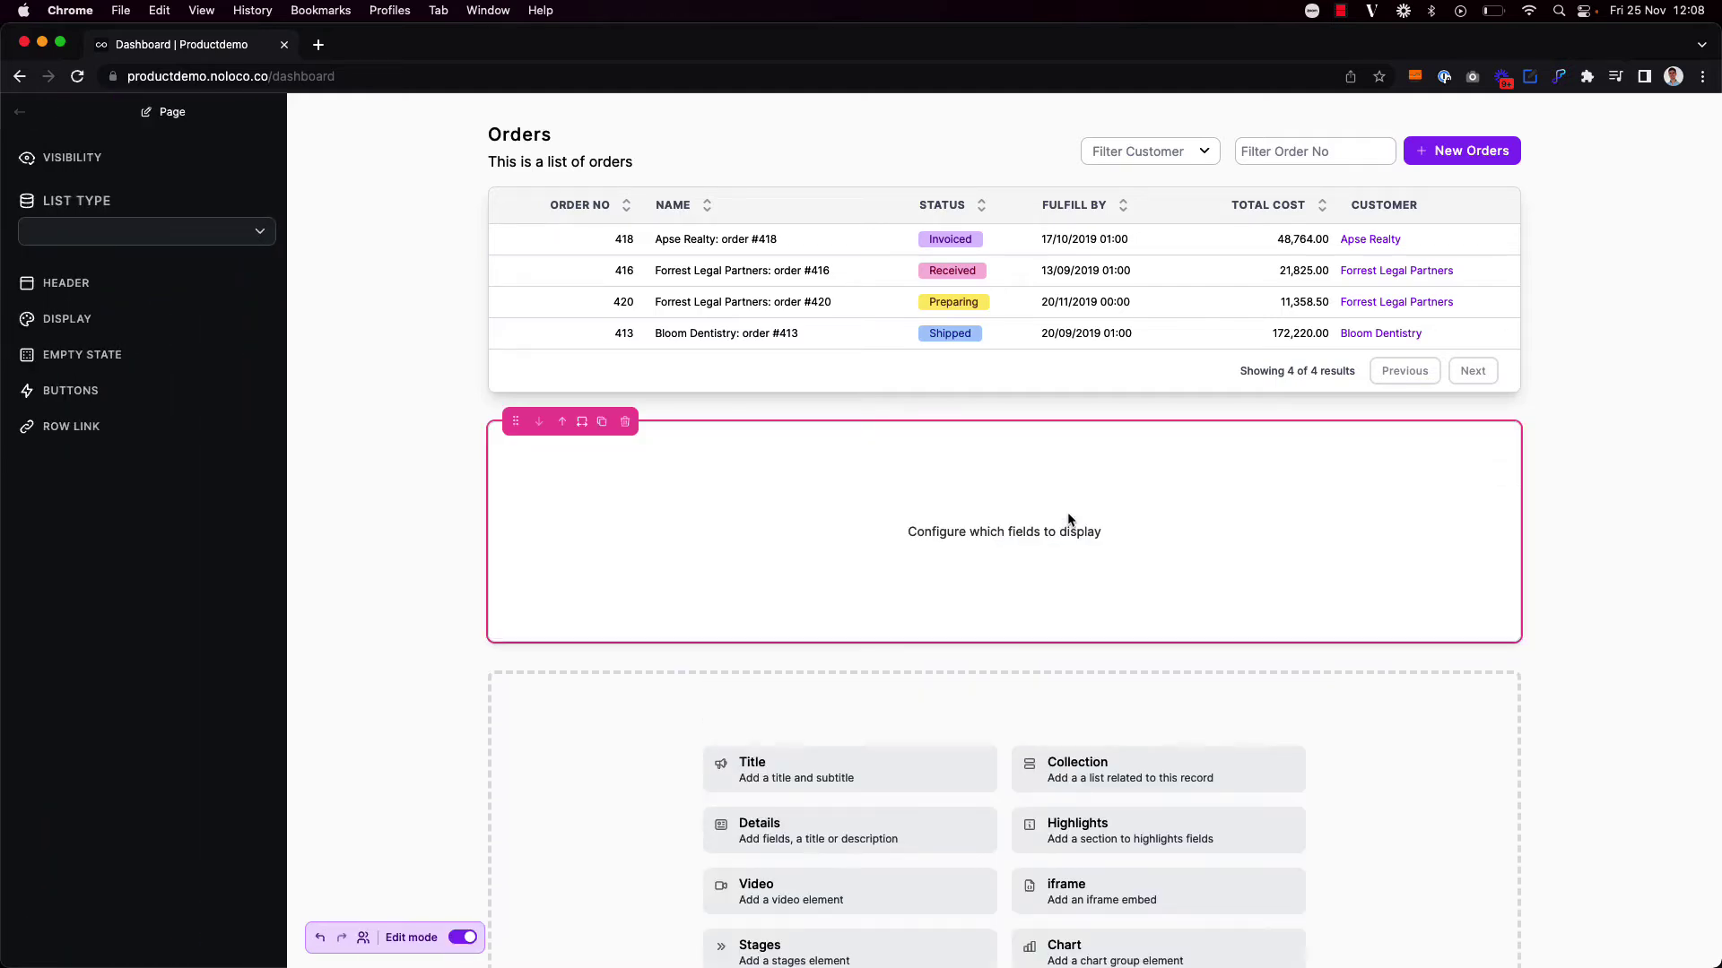
left_click(239, 239)
scroll(172, 448, "down", 2)
scroll(170, 443, "down", 1)
left_click(115, 434)
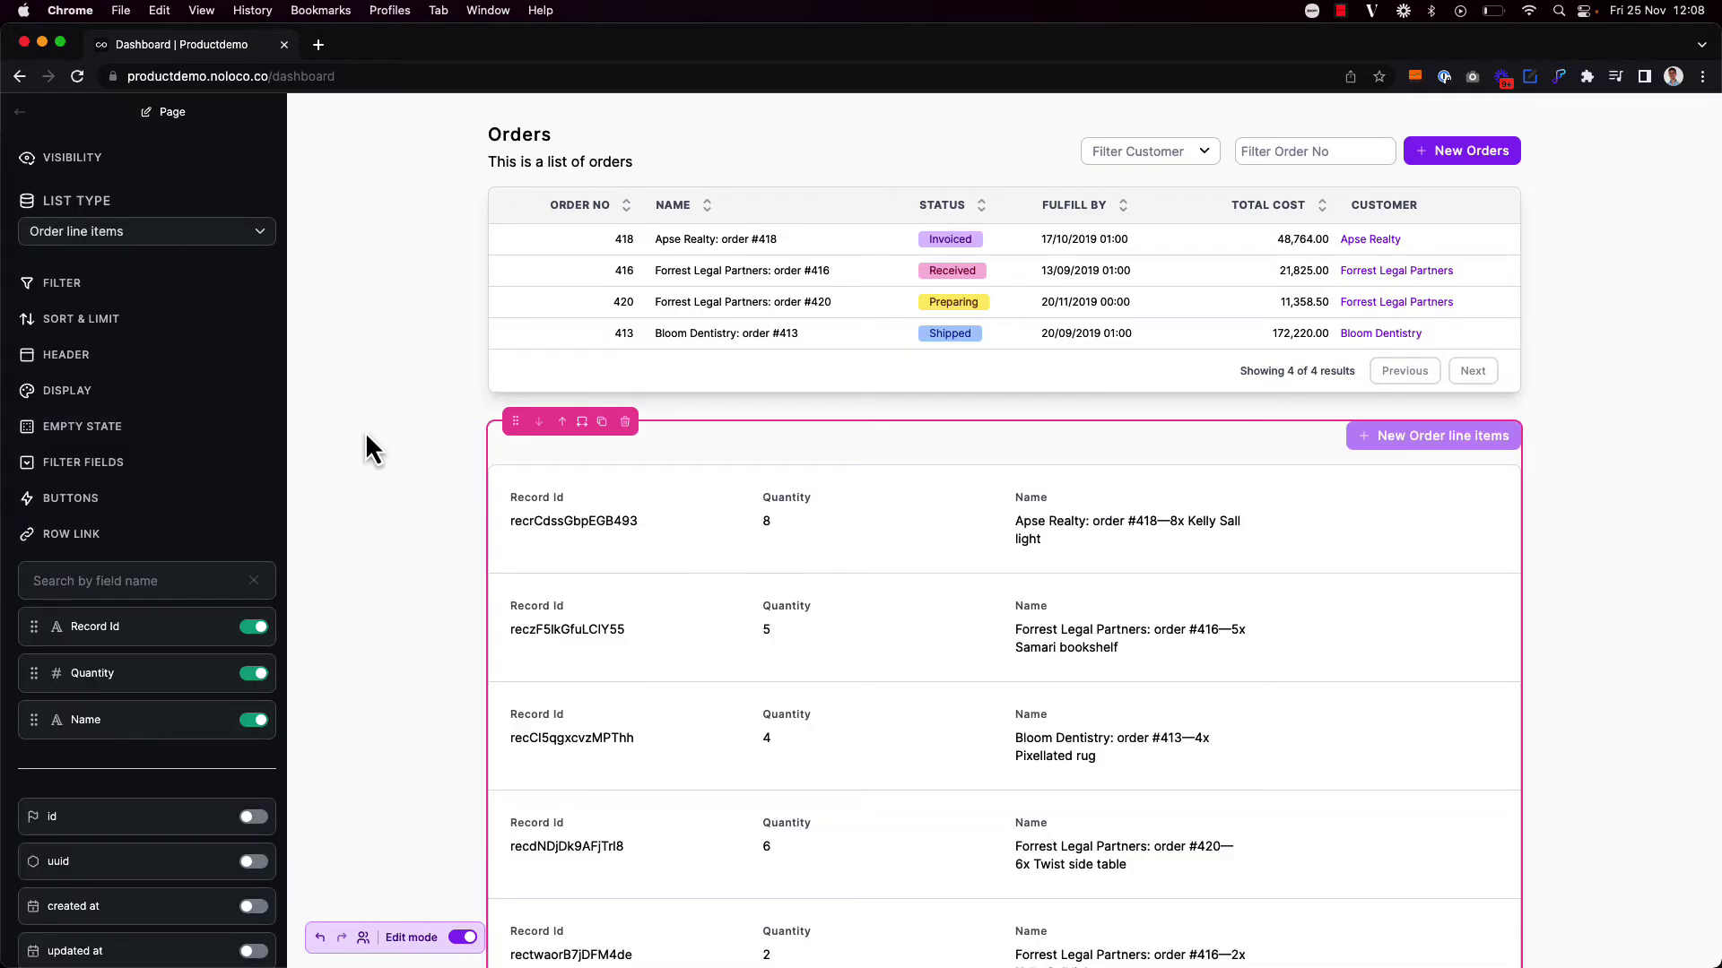
scroll(190, 658, "down", 3)
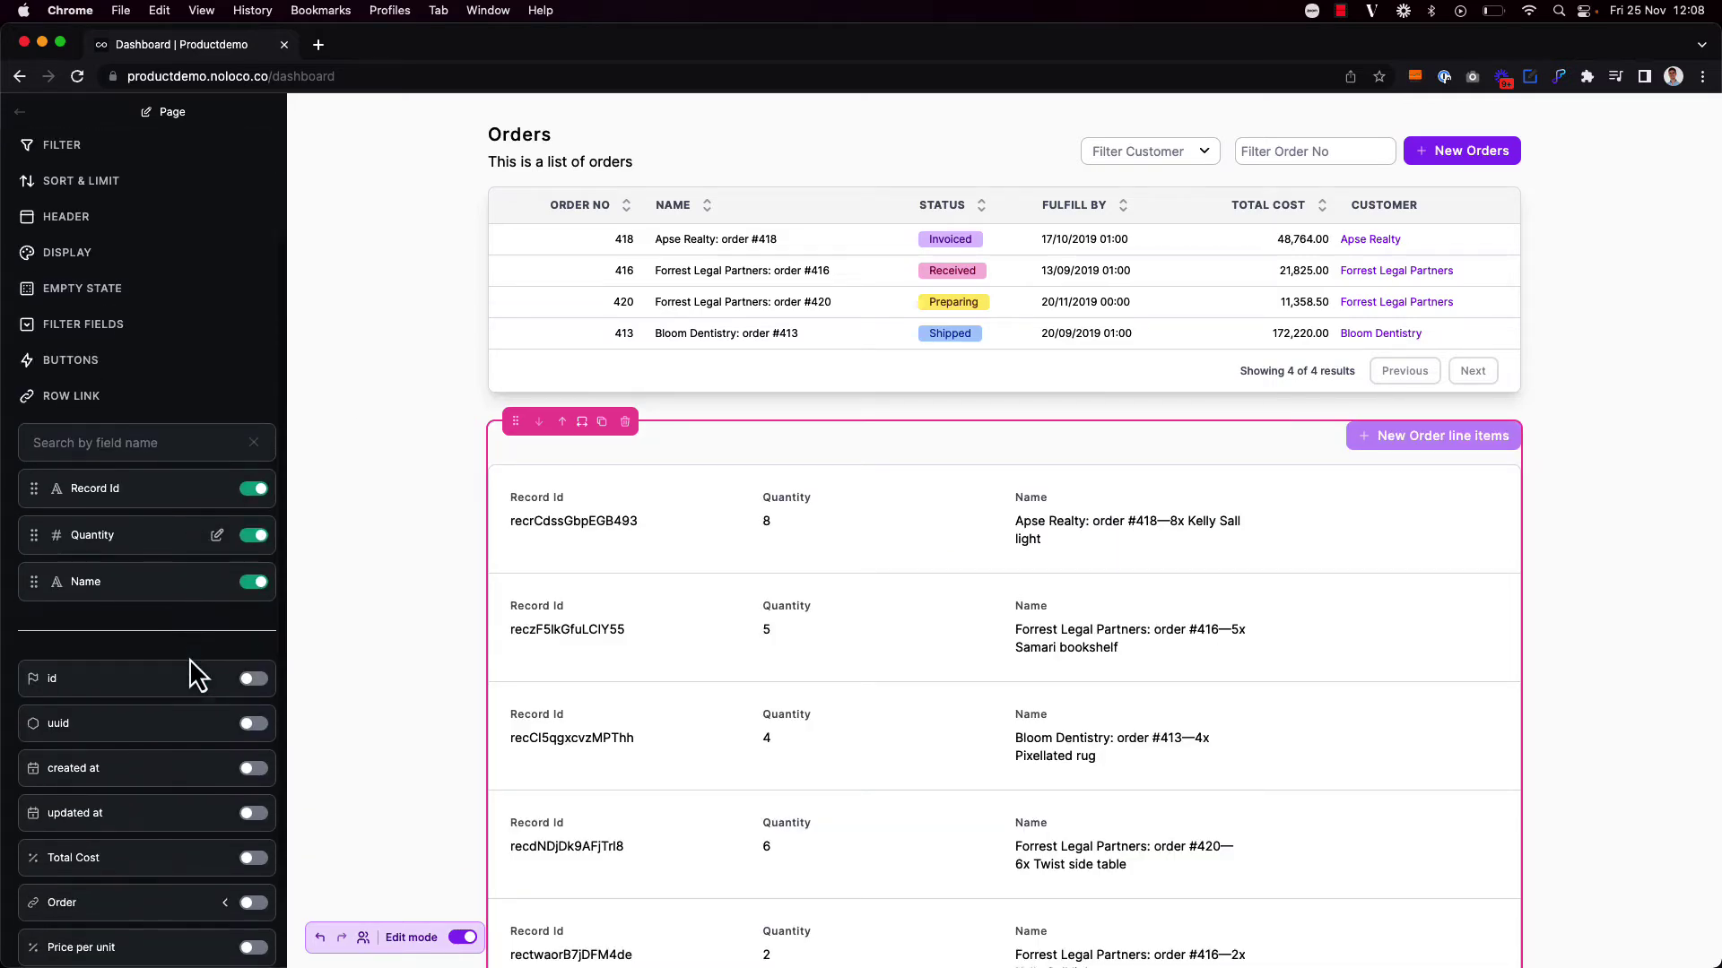
Hide Record Id and show the linked Order No, Total Cost, Price per unit and product.
scroll(190, 658, "down", 2)
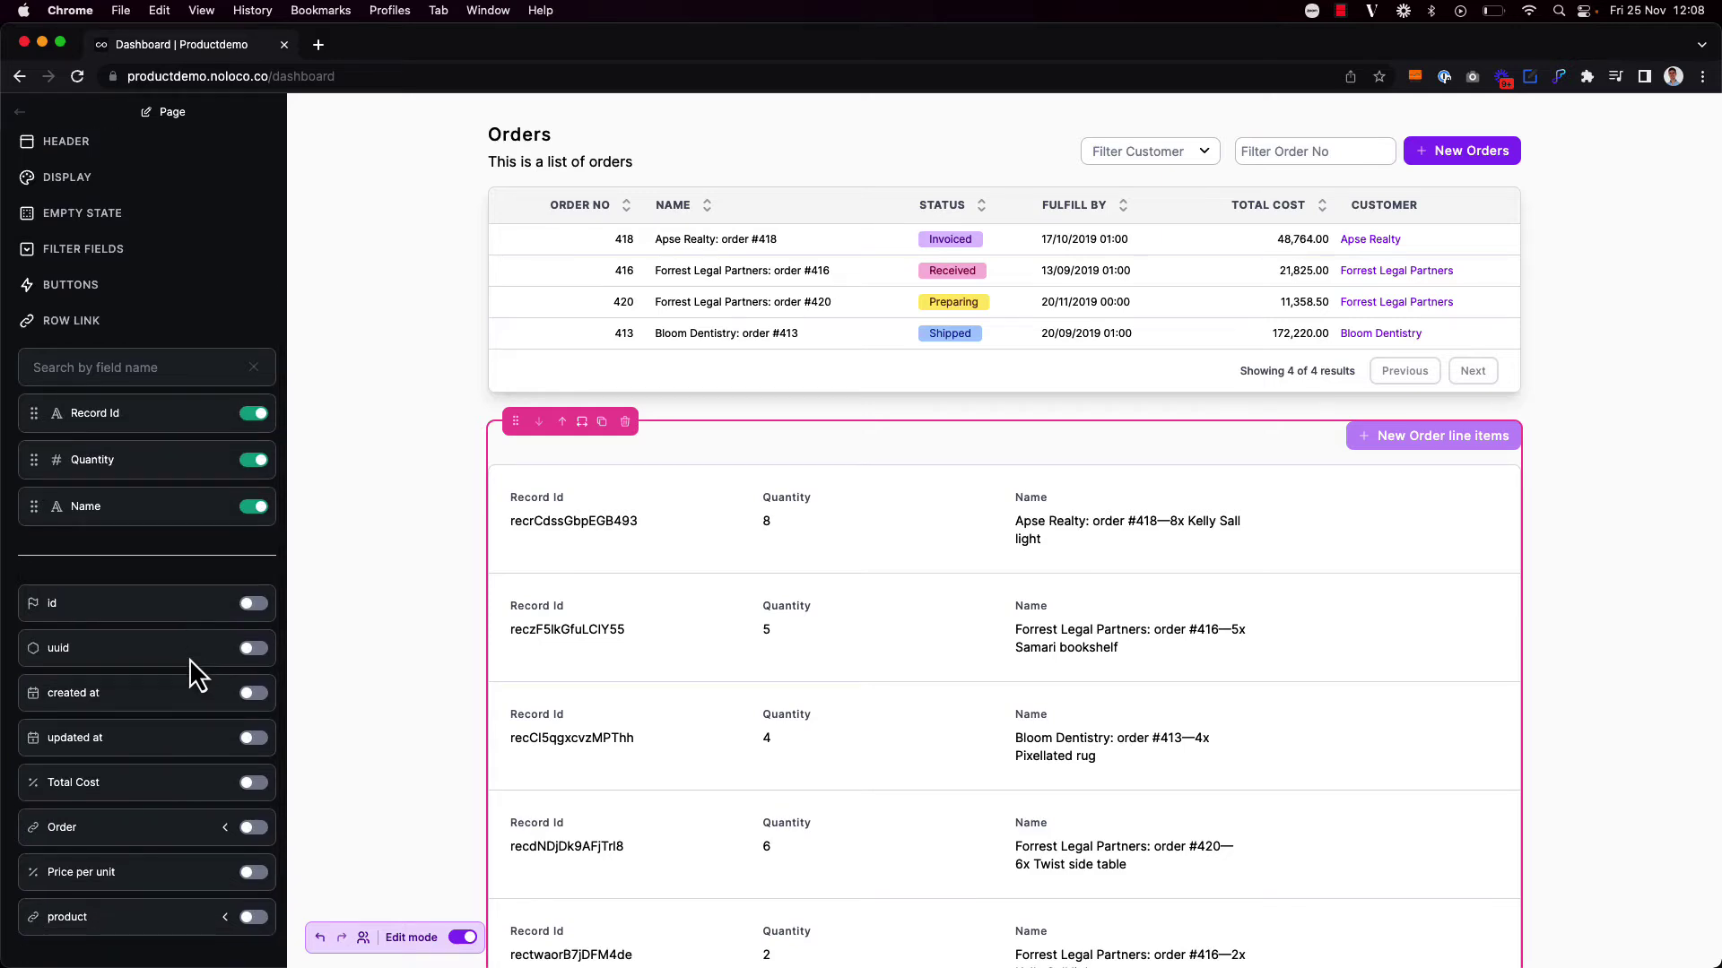
left_click(256, 417)
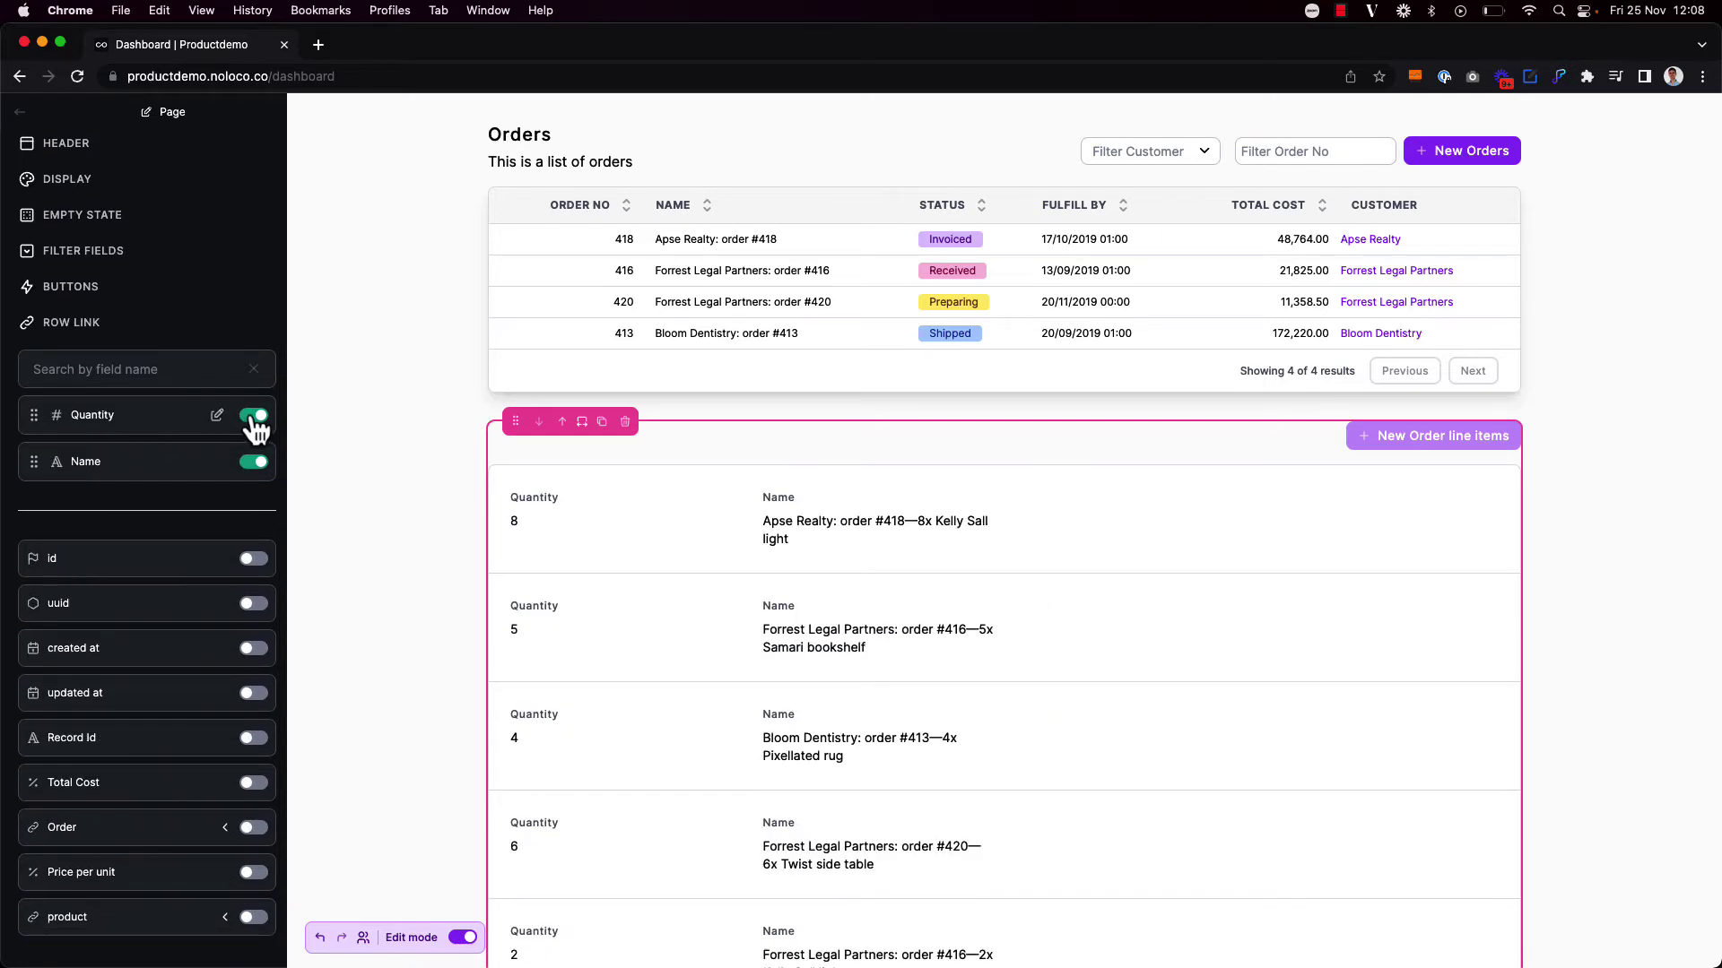
left_click(225, 826)
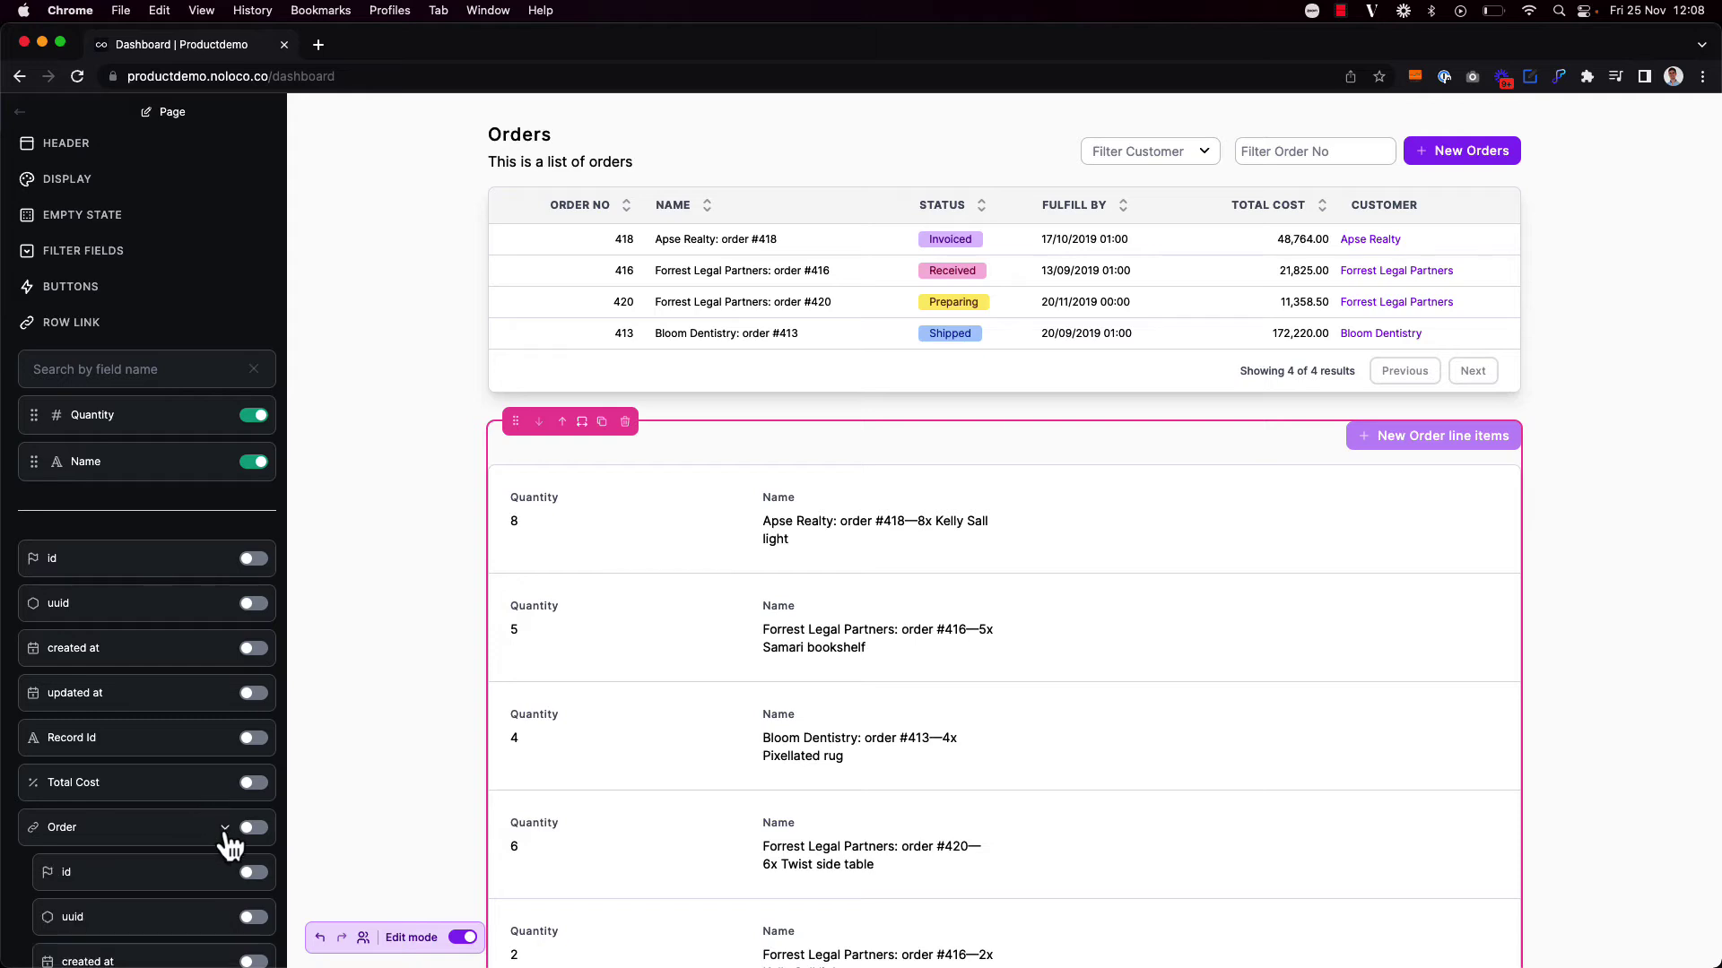
scroll(231, 845, "down", 1)
scroll(230, 846, "down", 6)
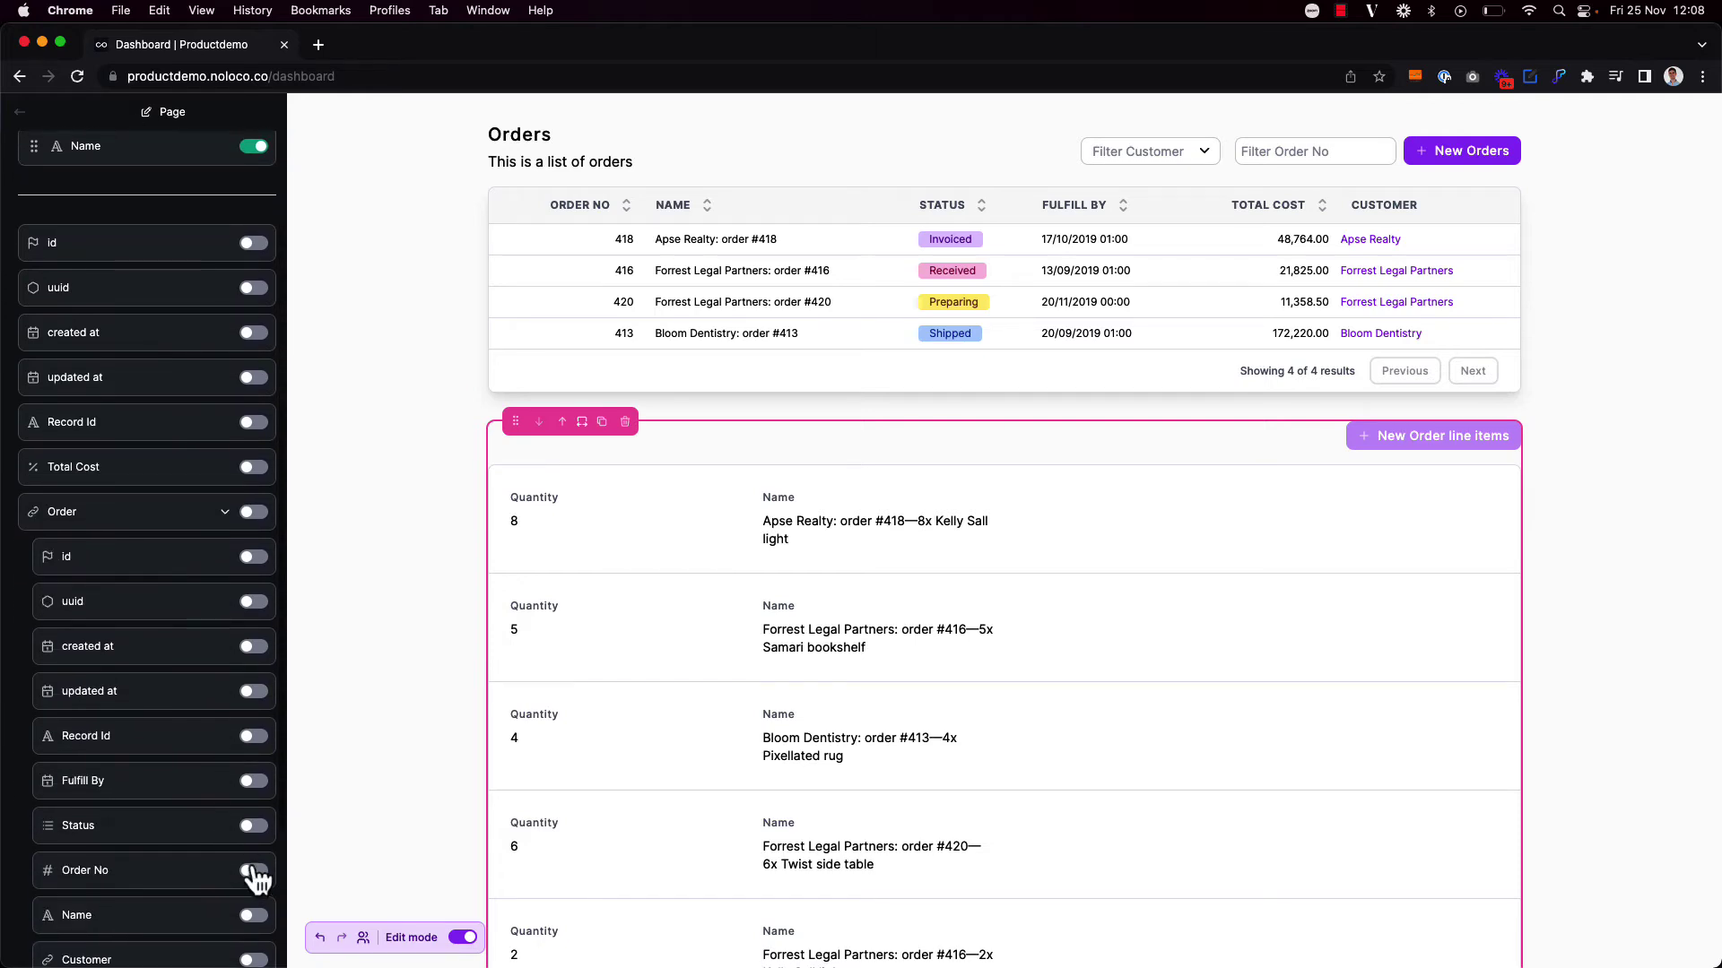
left_click(253, 872)
scroll(153, 664, "up", 4)
scroll(152, 664, "up", 7)
scroll(152, 665, "down", 13)
left_click(254, 423)
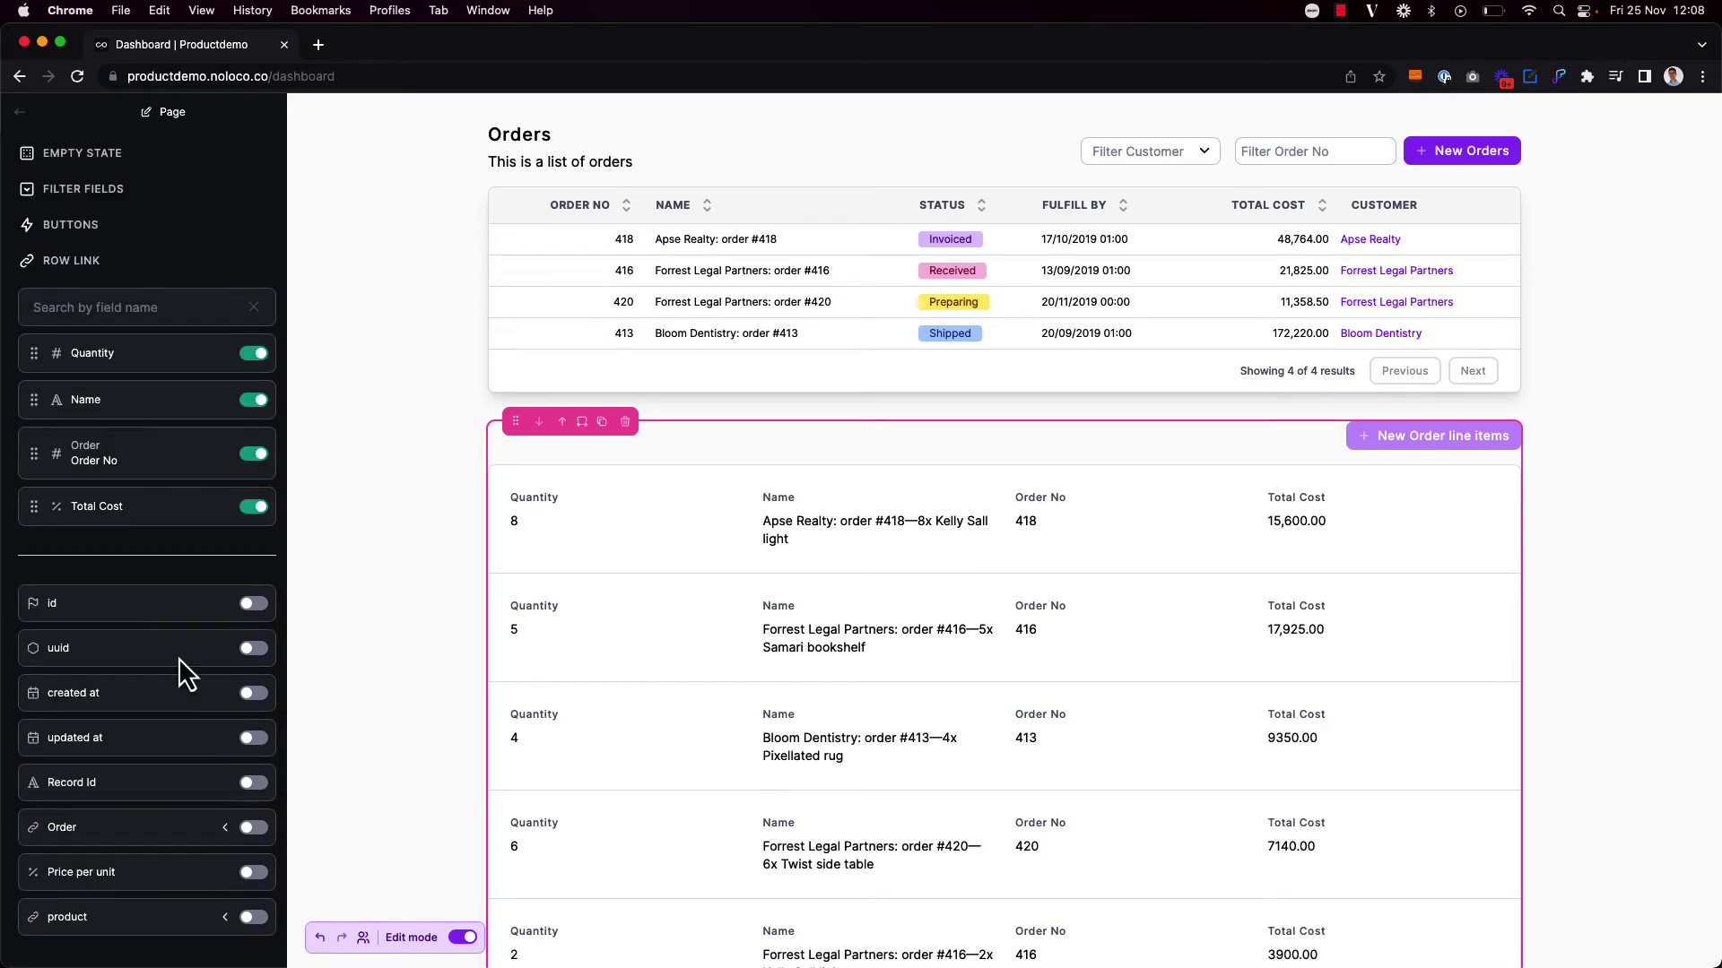
left_click(254, 875)
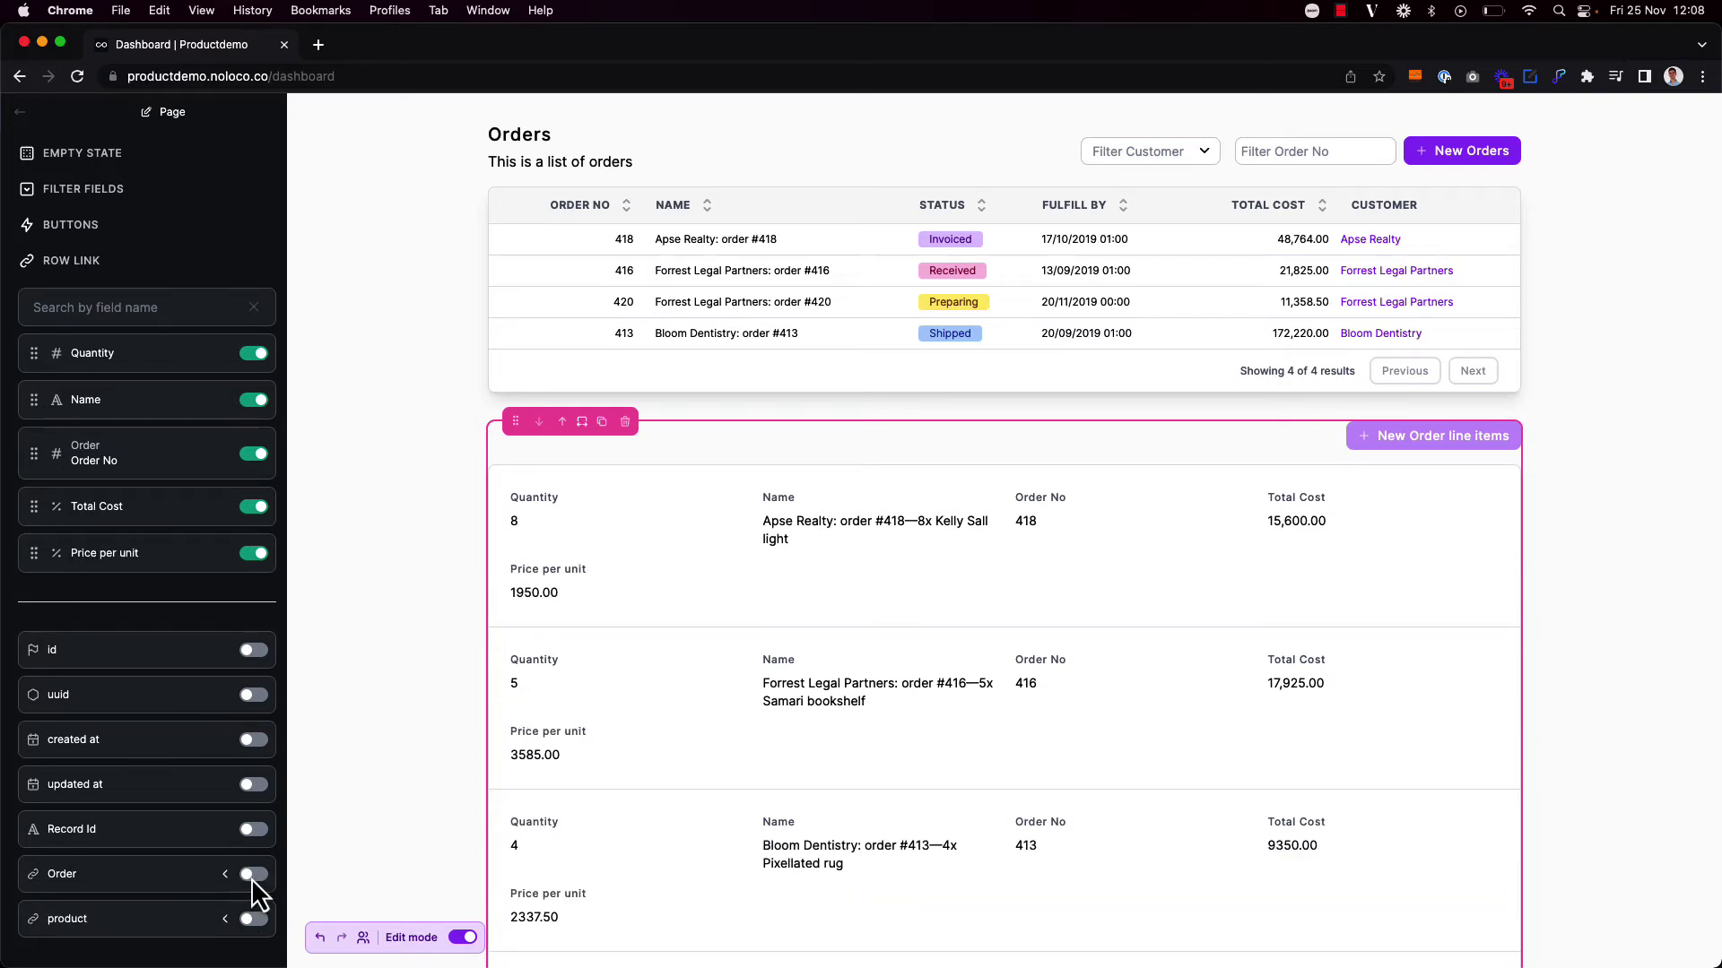
left_click(255, 925)
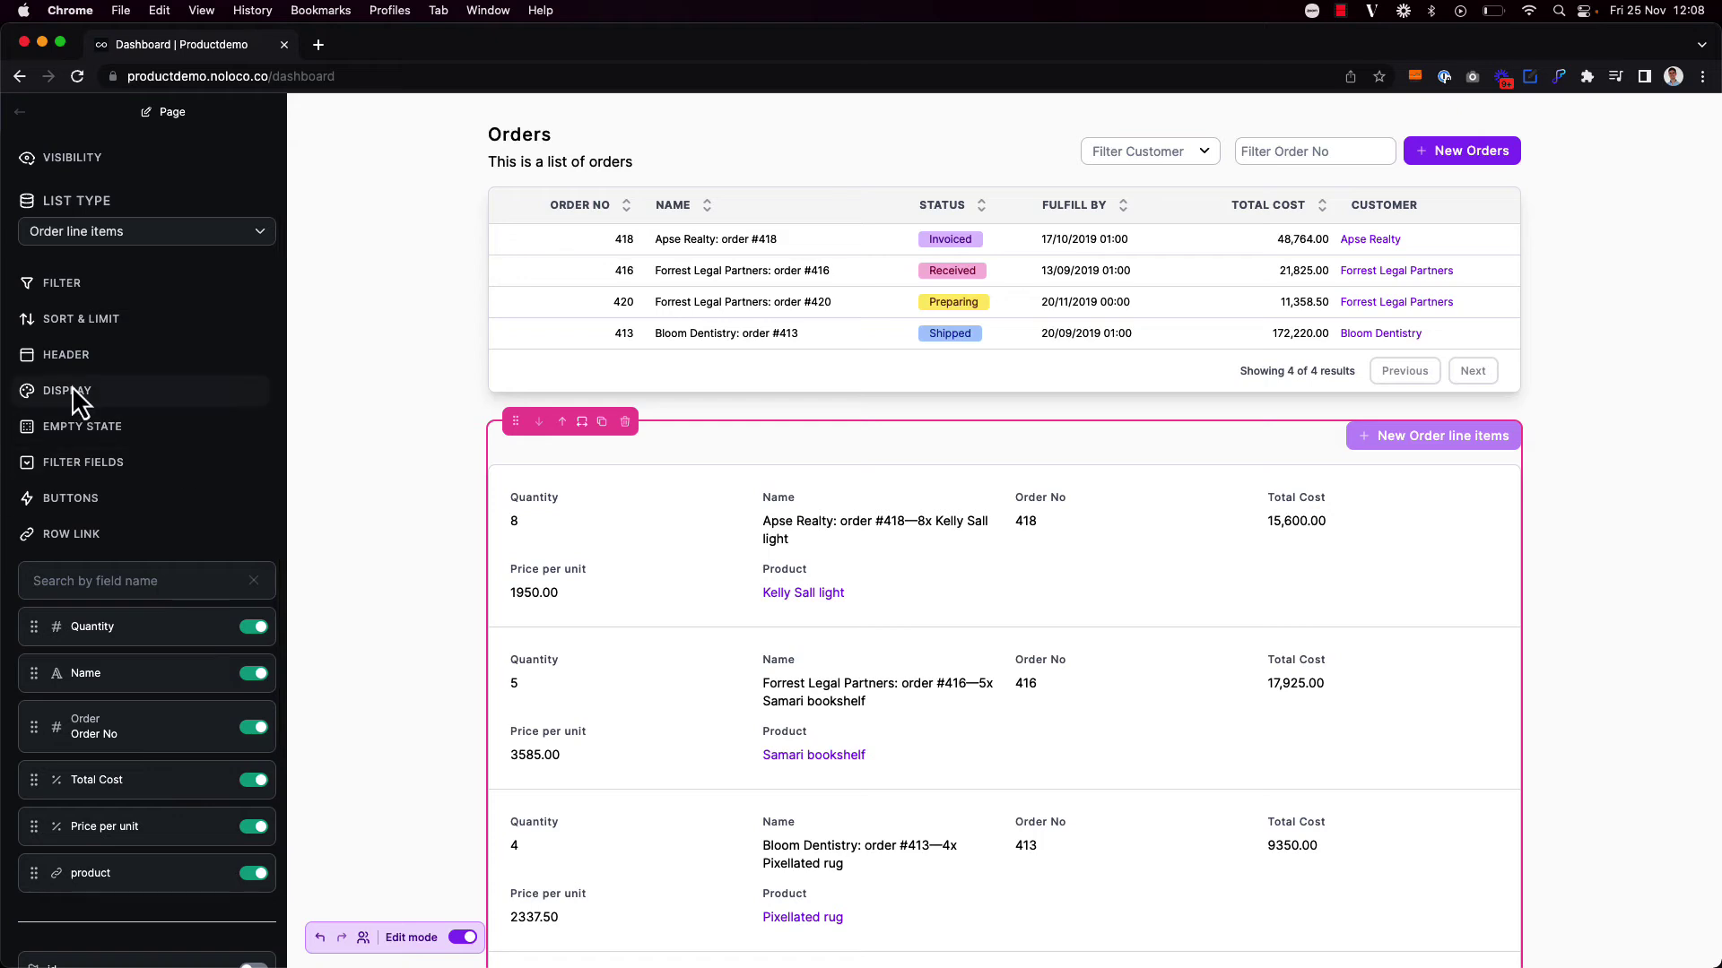
Switch the line items to a Table layout with the header title 'Order Line Items'.
left_click(68, 390)
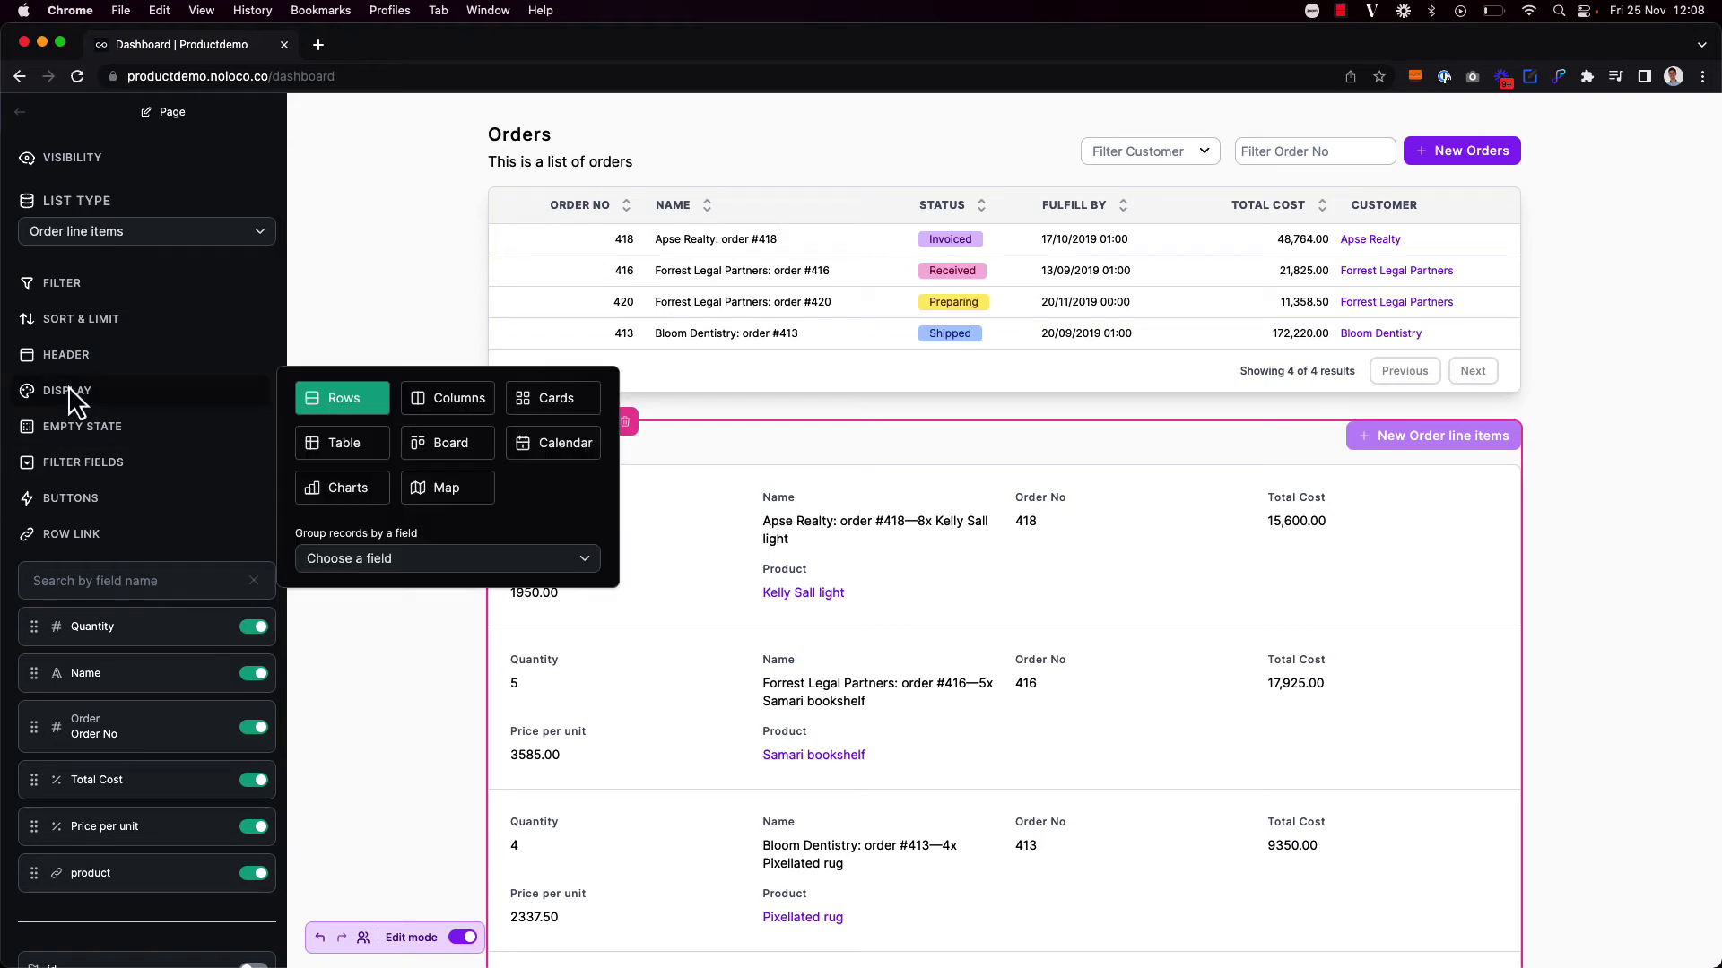
left_click(355, 457)
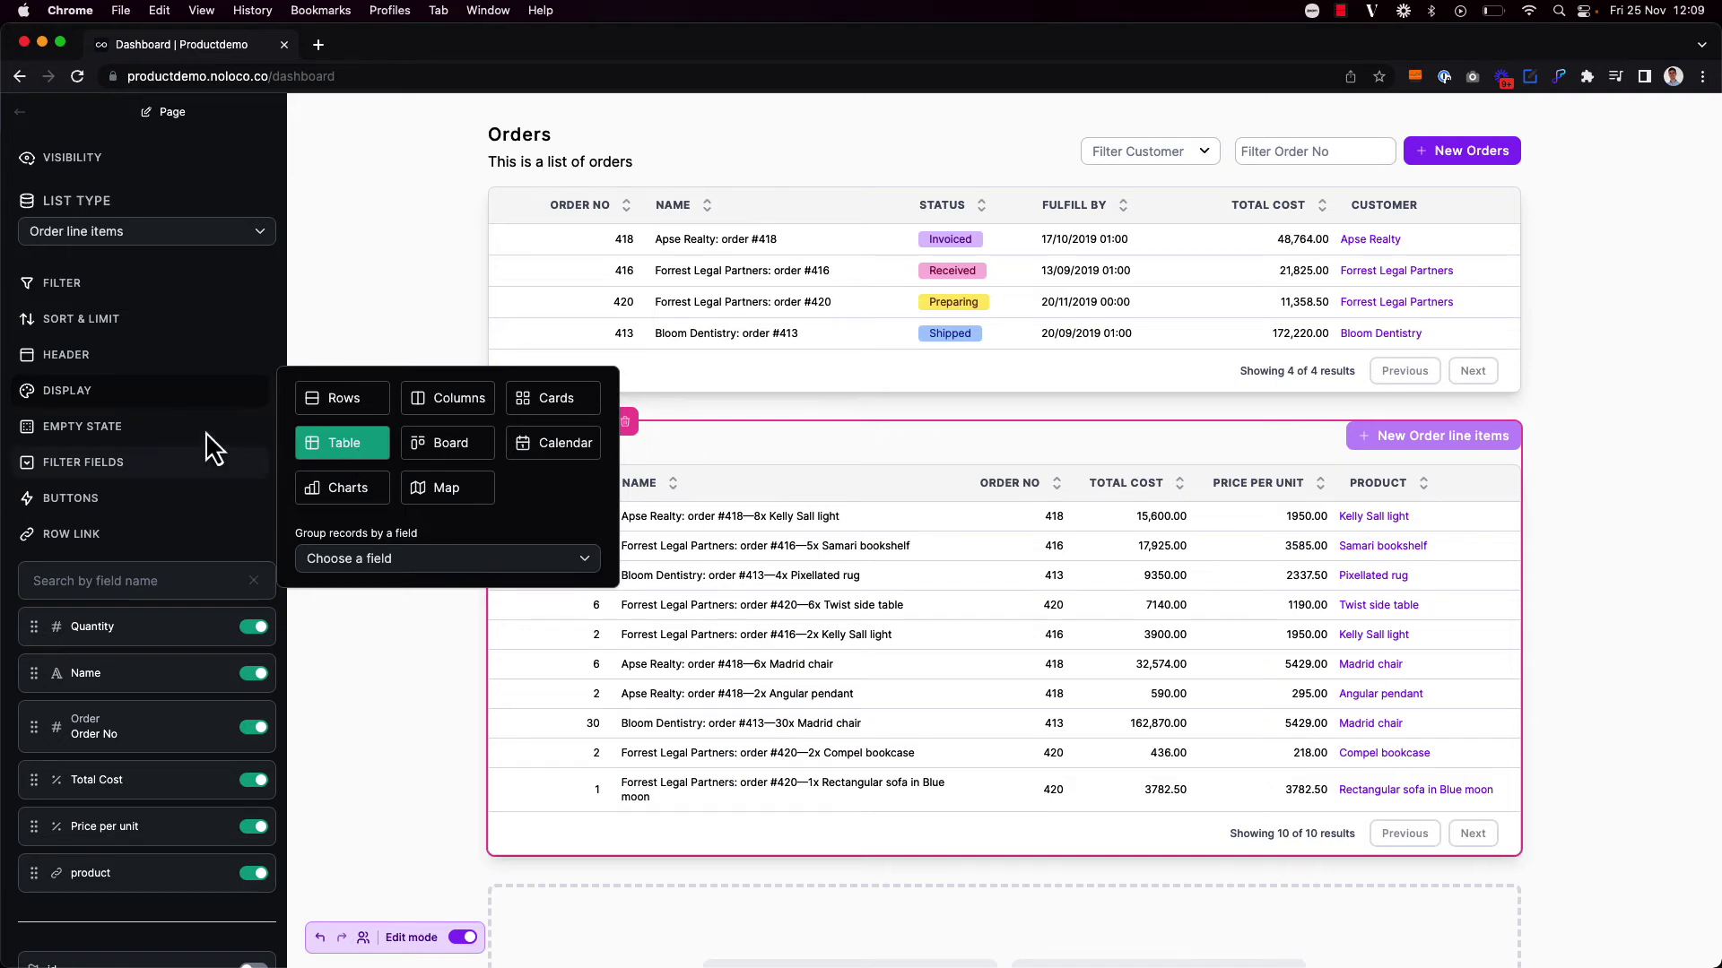
left_click(73, 357)
type("Order Line Items")
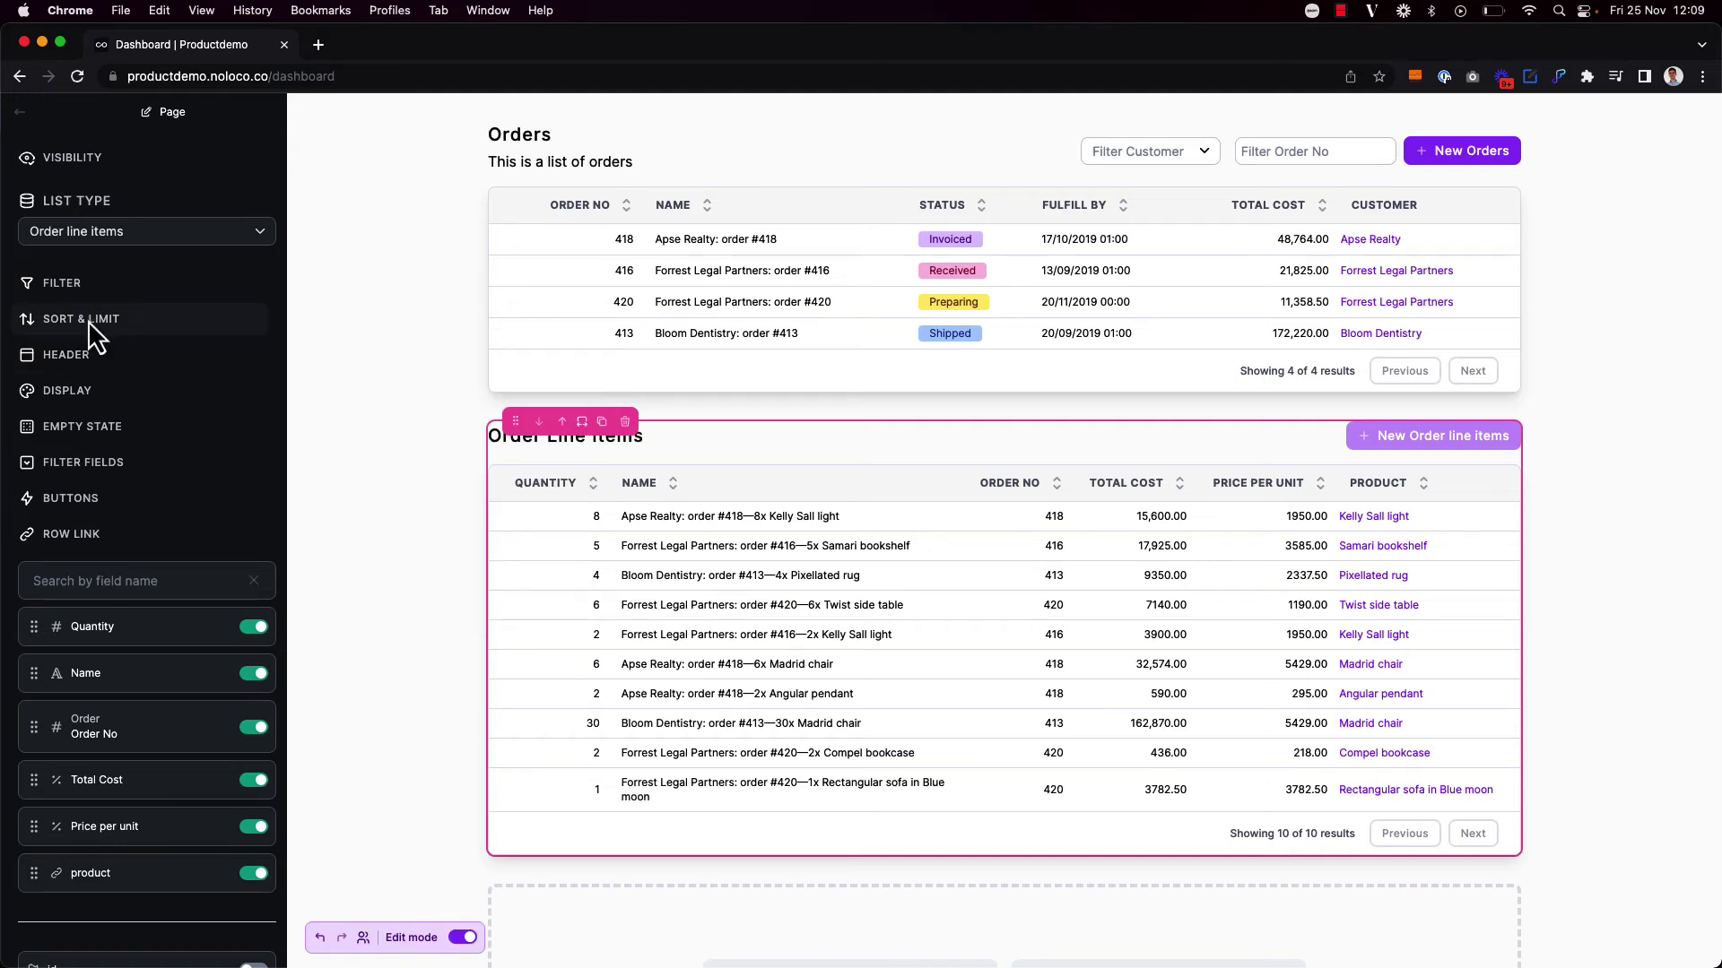
Limit the line items table to 5 rows and add Order as a filter field.
left_click(88, 320)
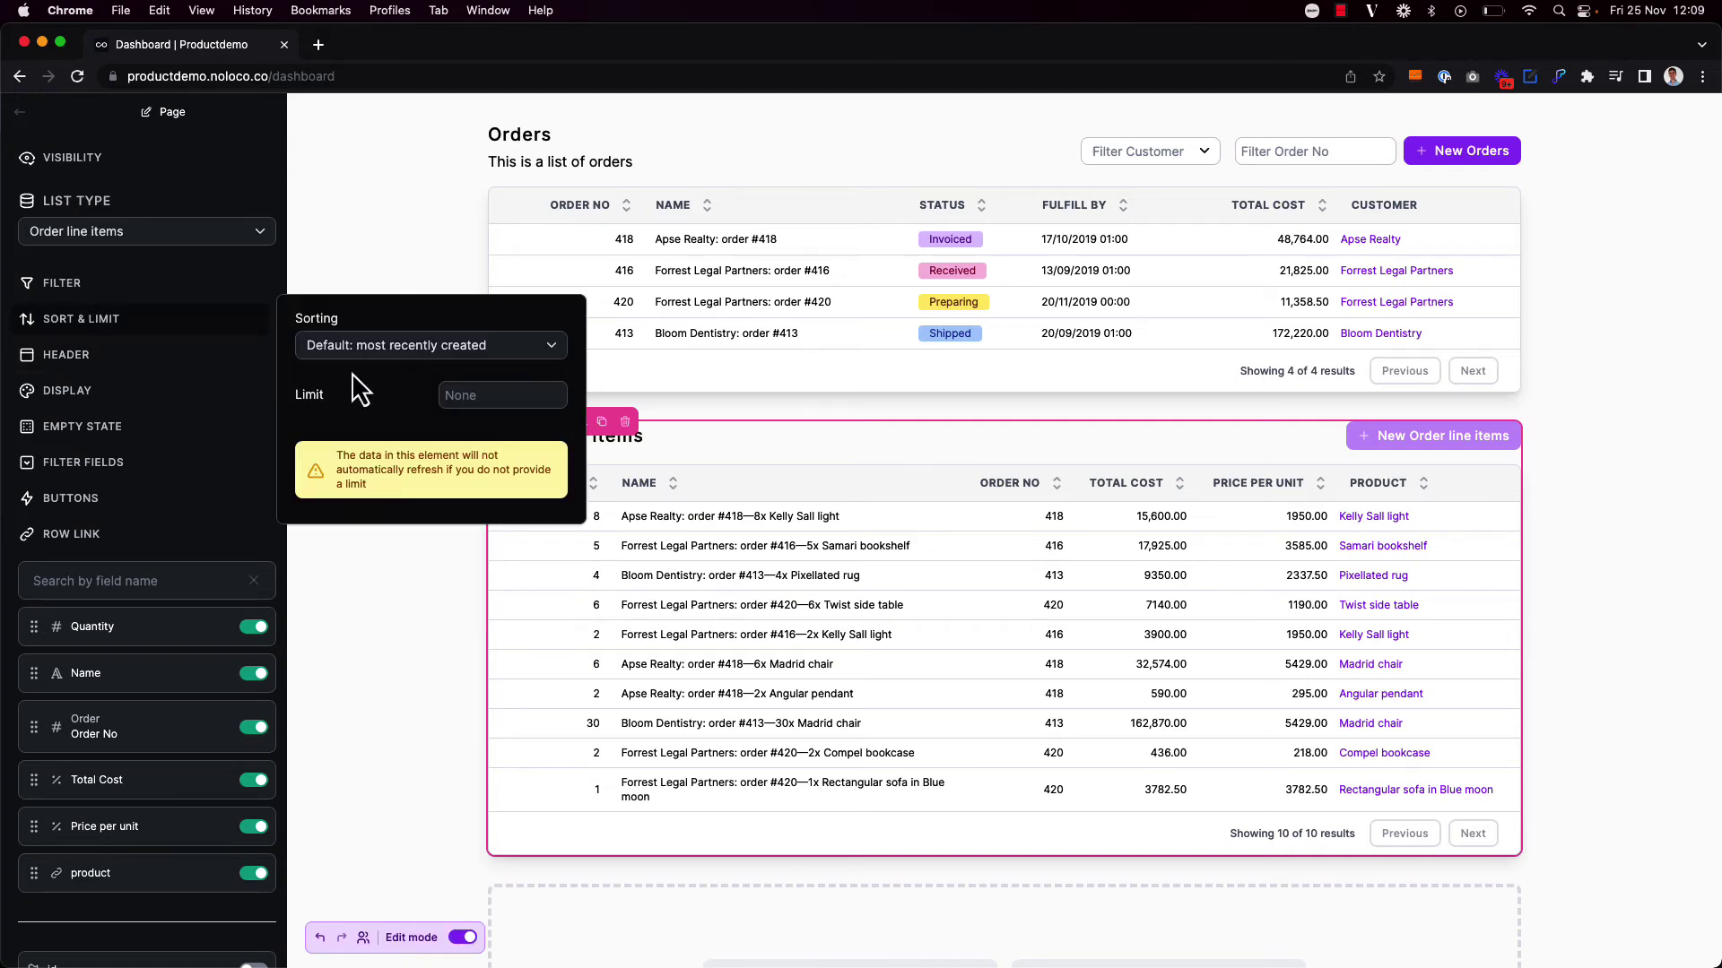
left_click(461, 396)
type("5")
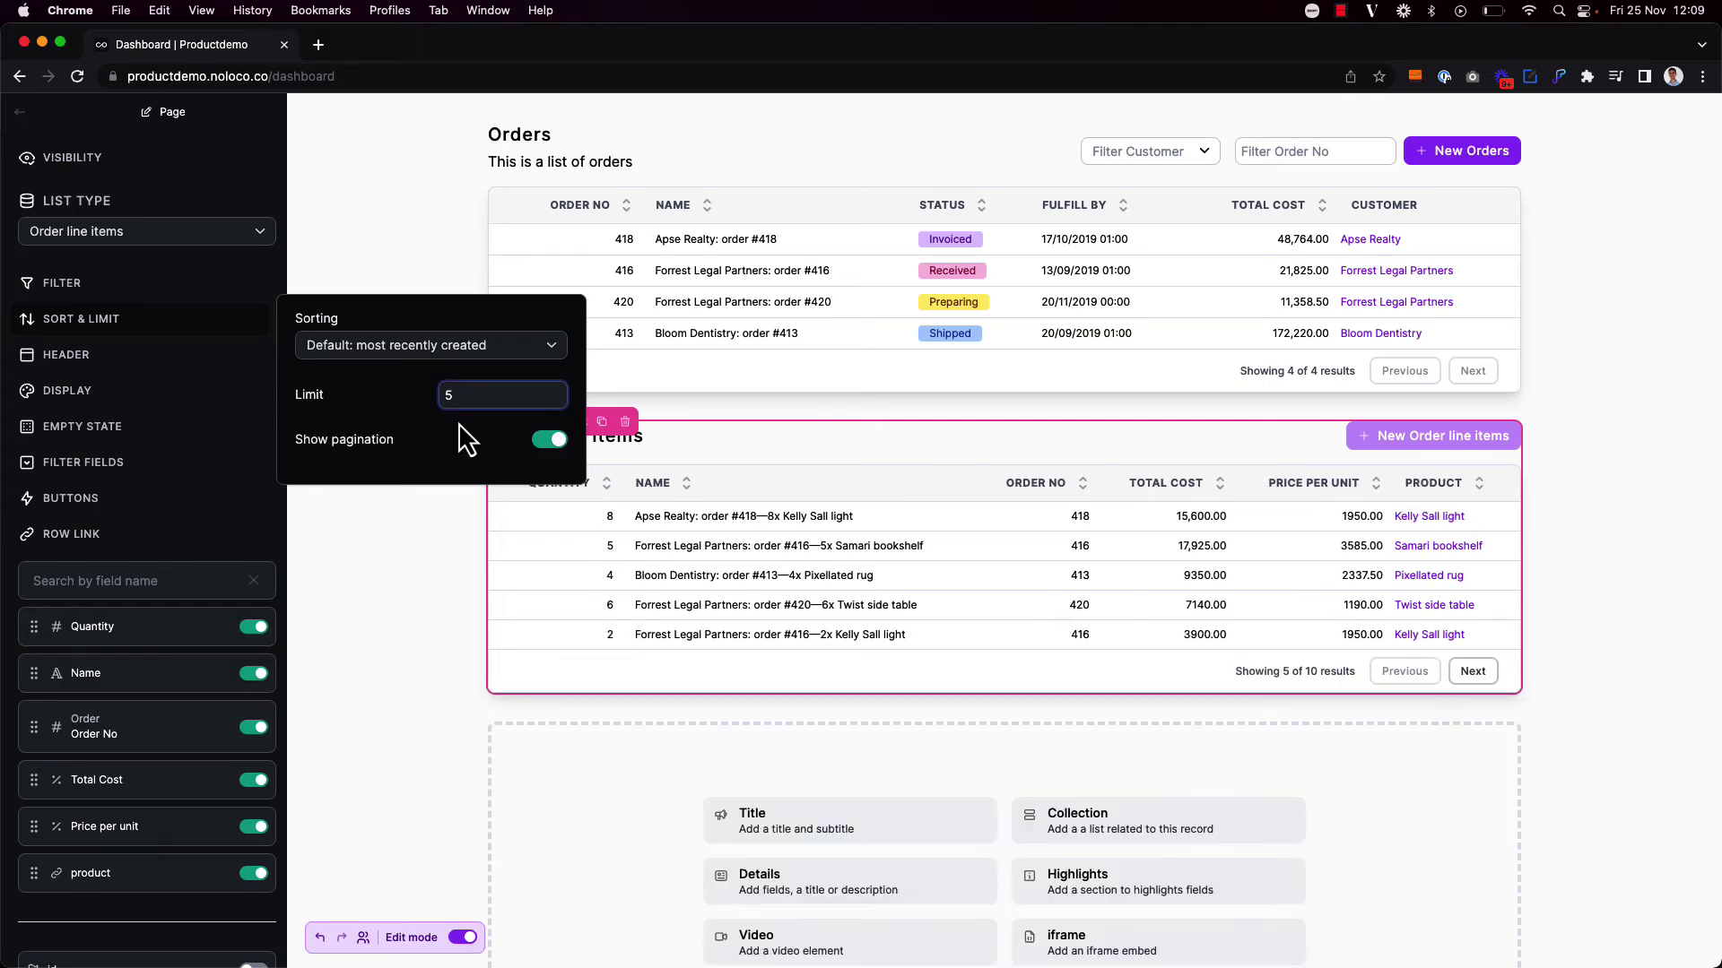
left_click(431, 558)
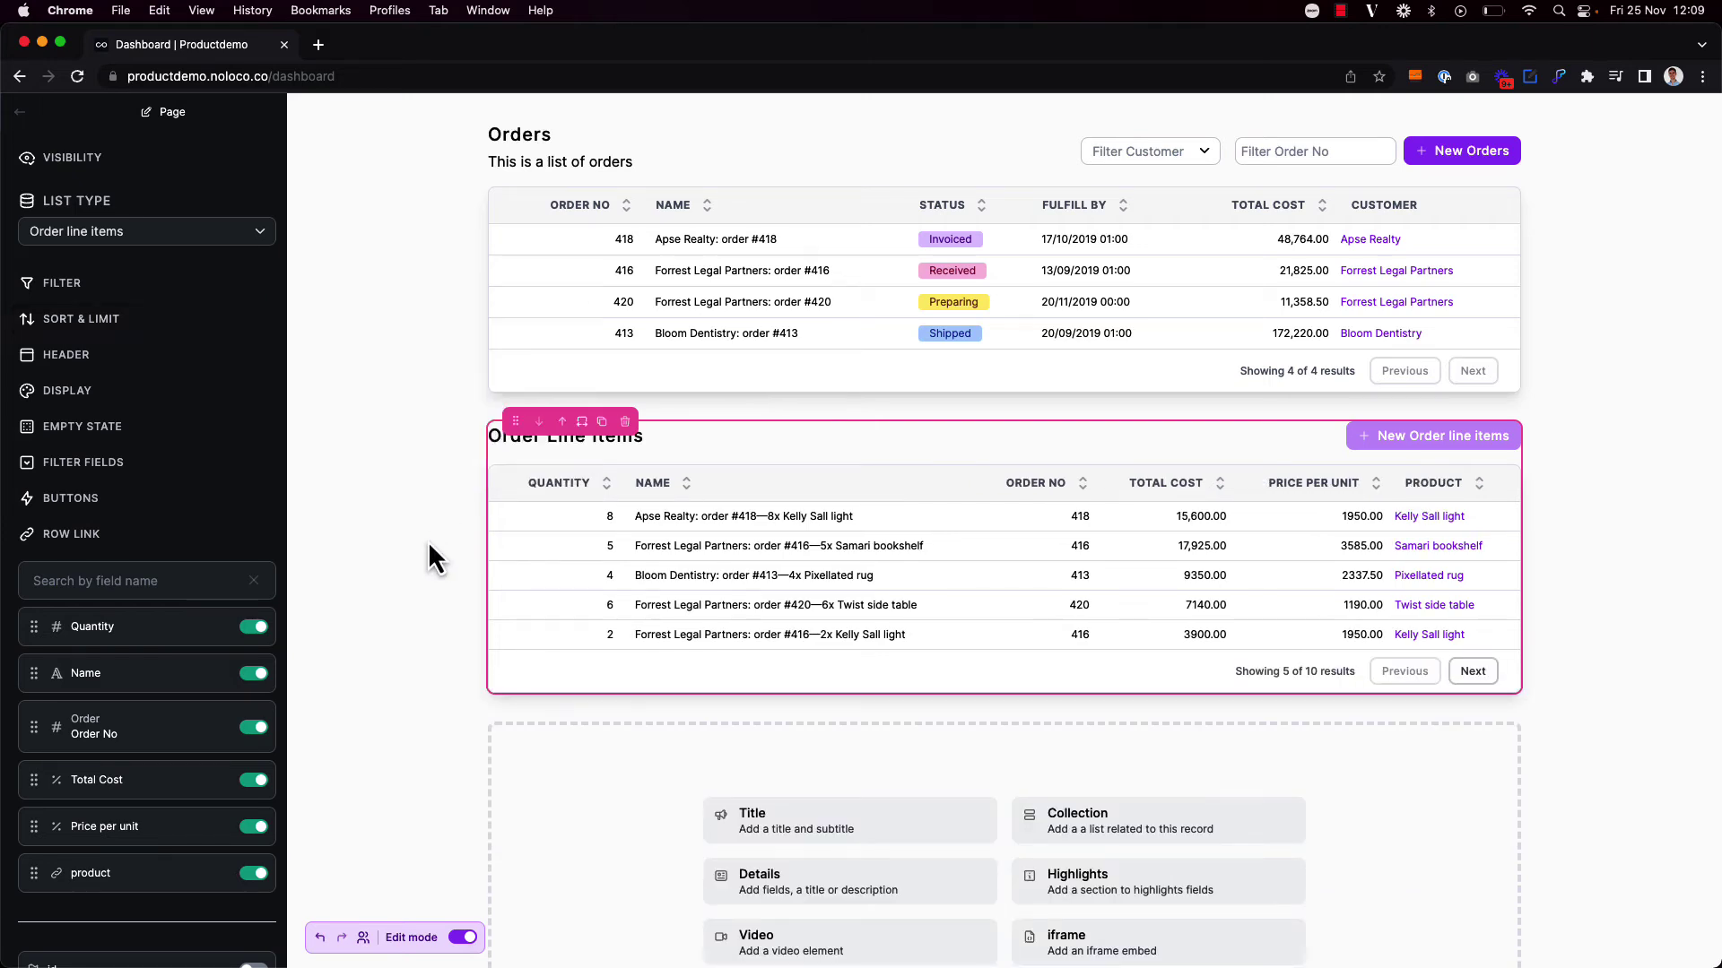
left_click(123, 468)
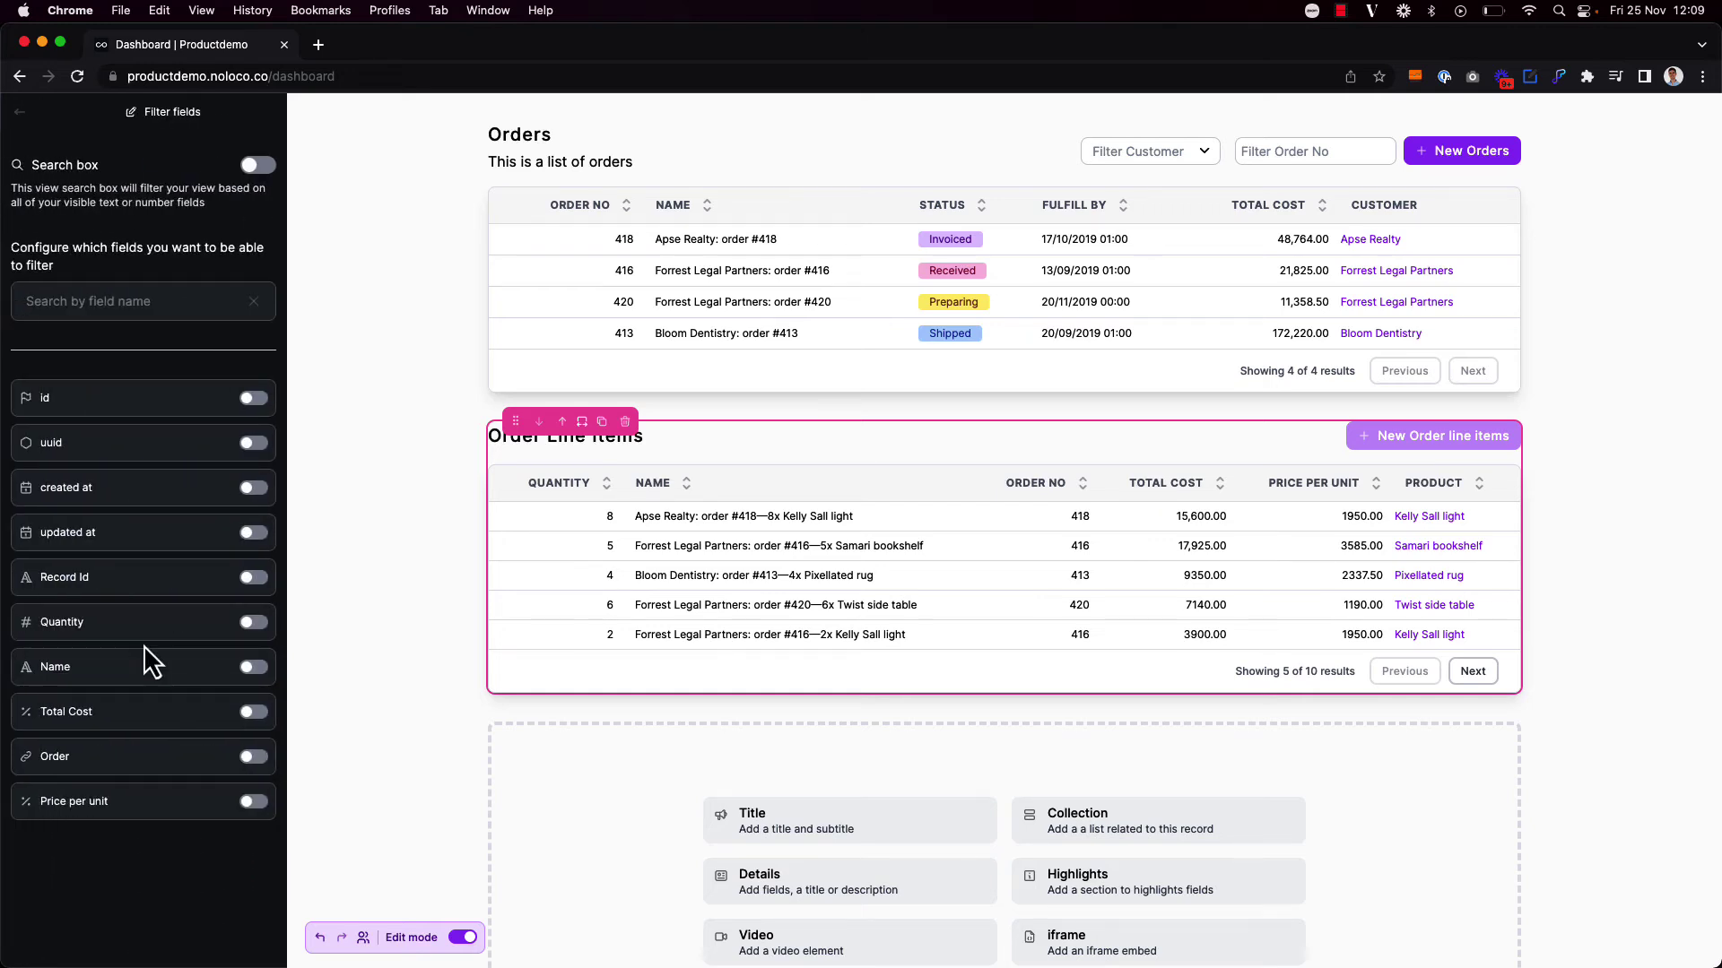
left_click(254, 773)
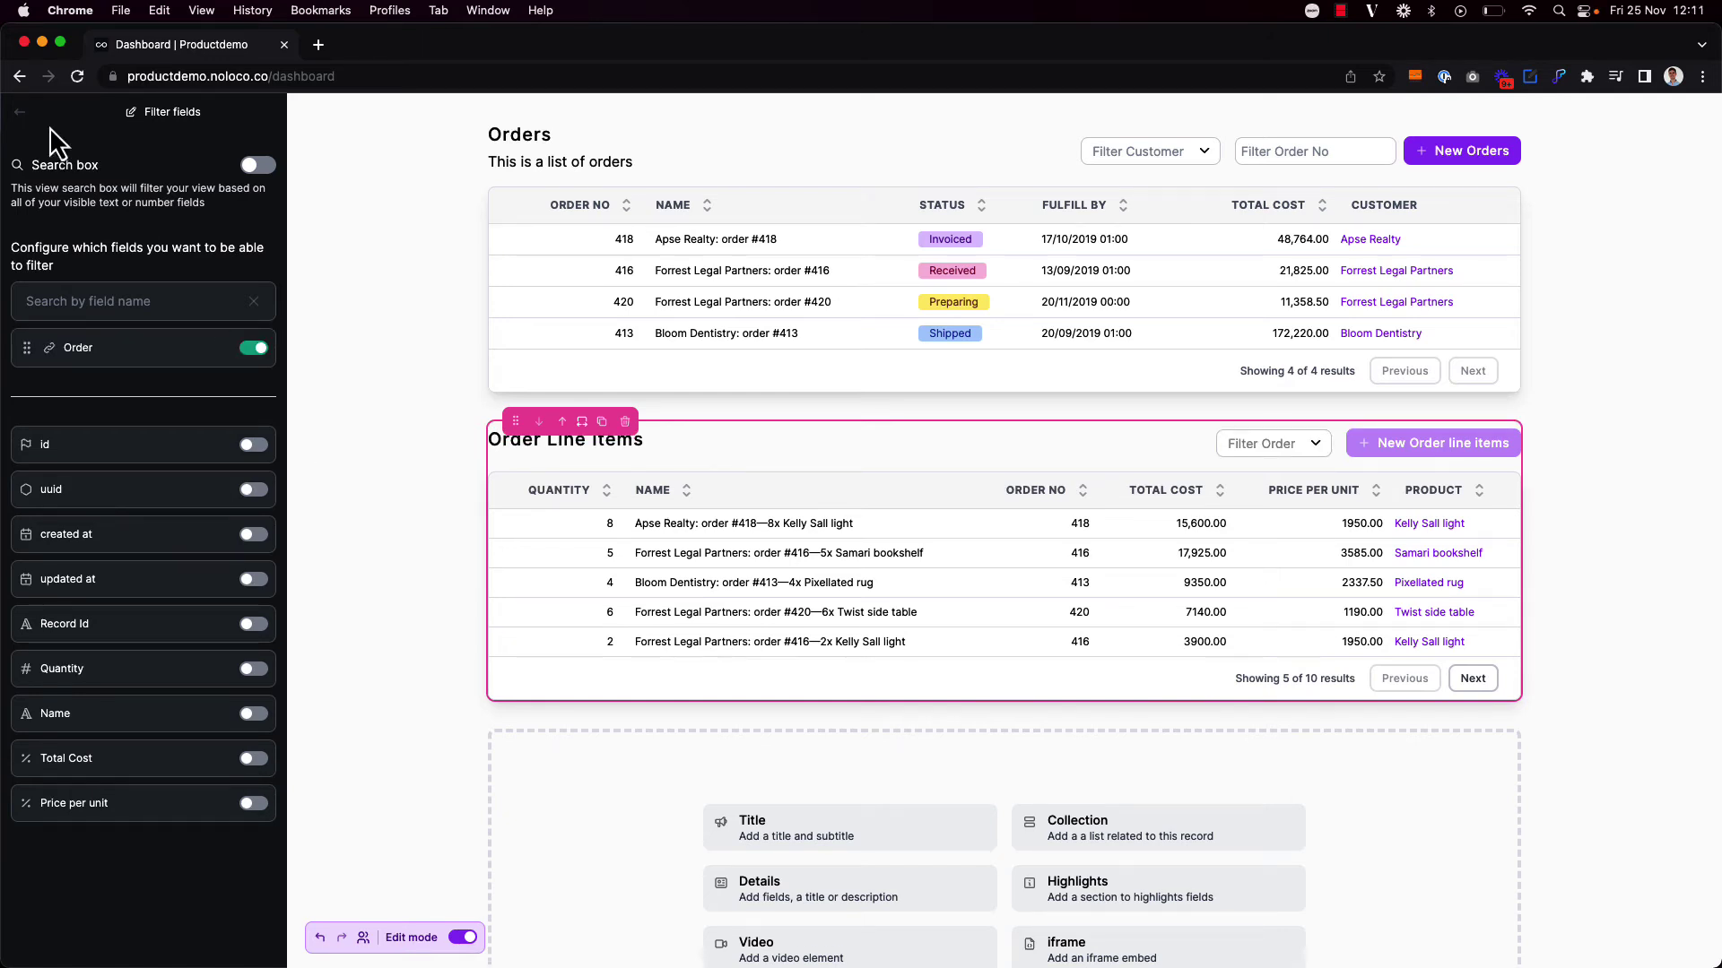
Drag the columns into the order Order No, Name, Product, Price per unit, Quantity, Total Cost, then exit edit mode.
left_click(19, 113)
scroll(147, 619, "down", 2)
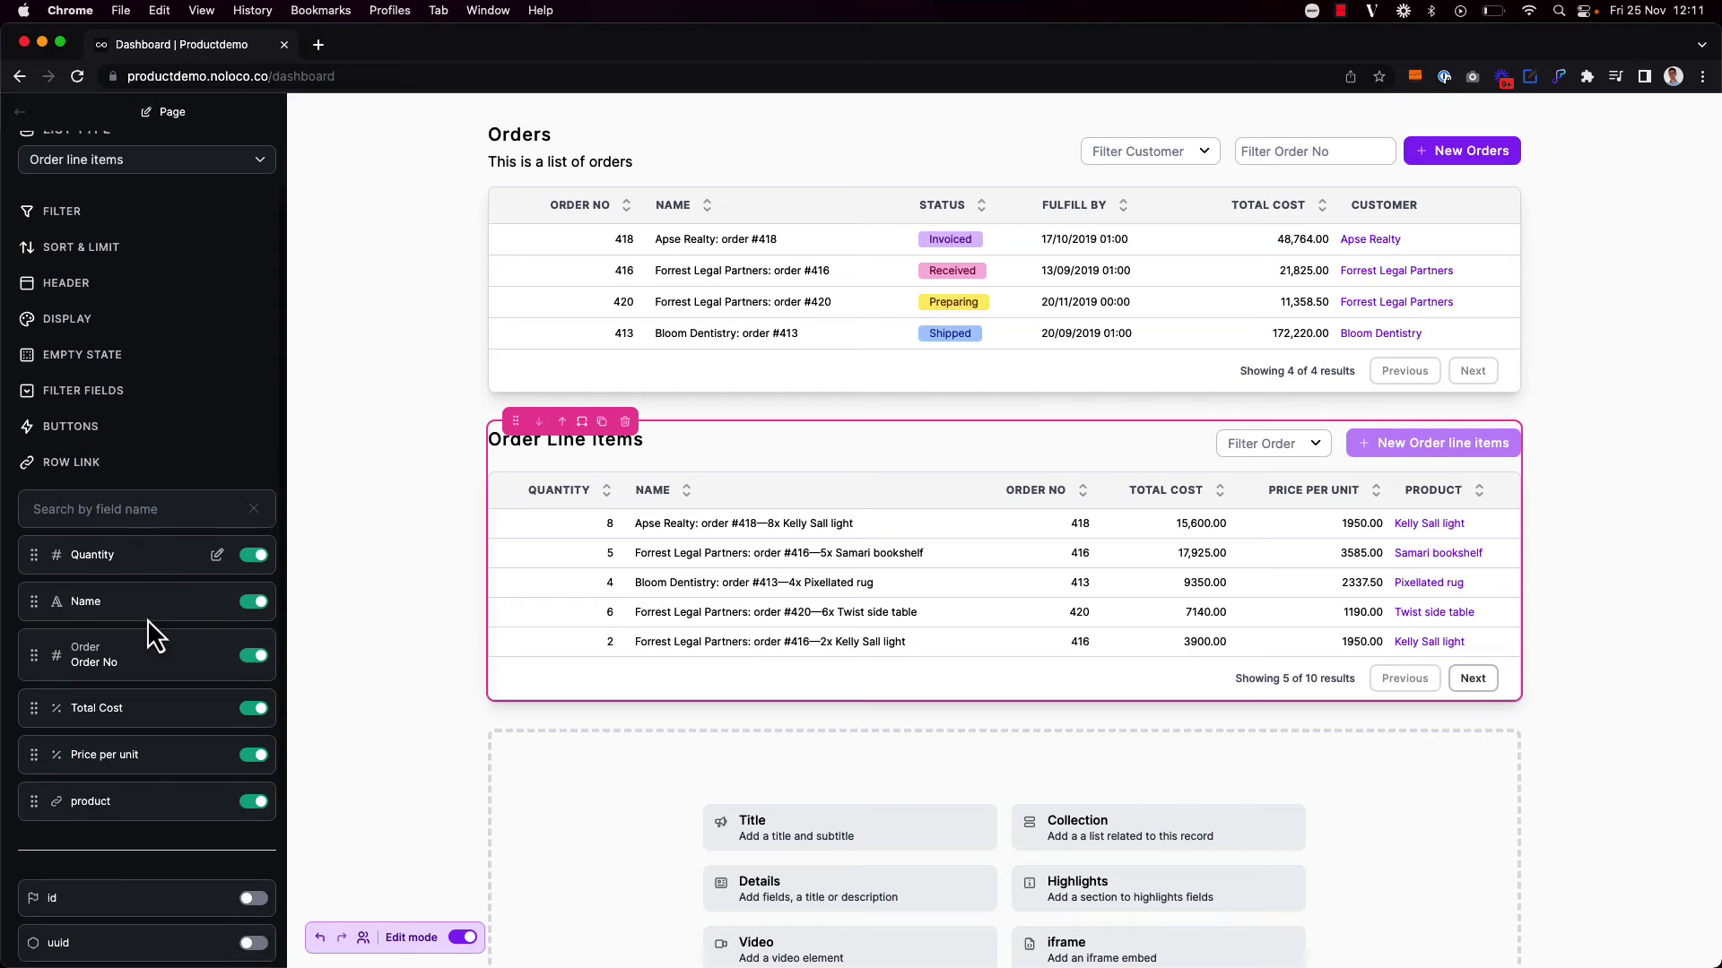
mouse_move(147, 619)
left_mouse_down()
mouse_move(117, 603)
mouse_move(100, 529)
left_mouse_up()
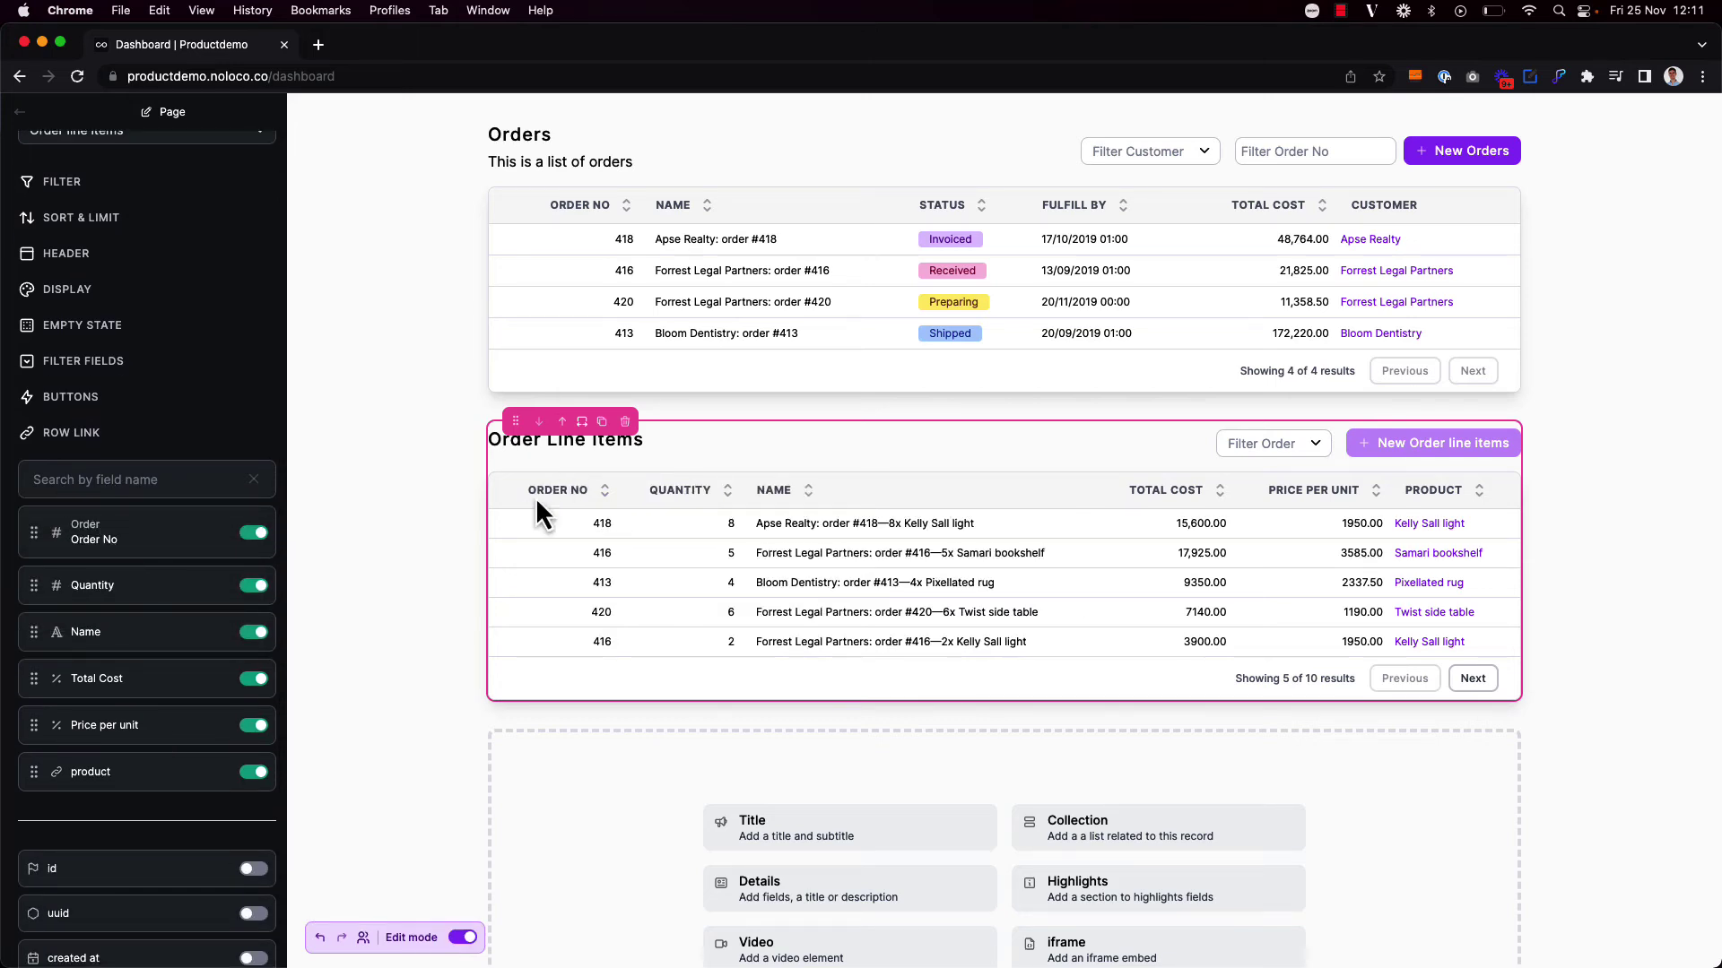
left_click_drag(142, 636, 141, 585)
left_click_drag(142, 729, 131, 636)
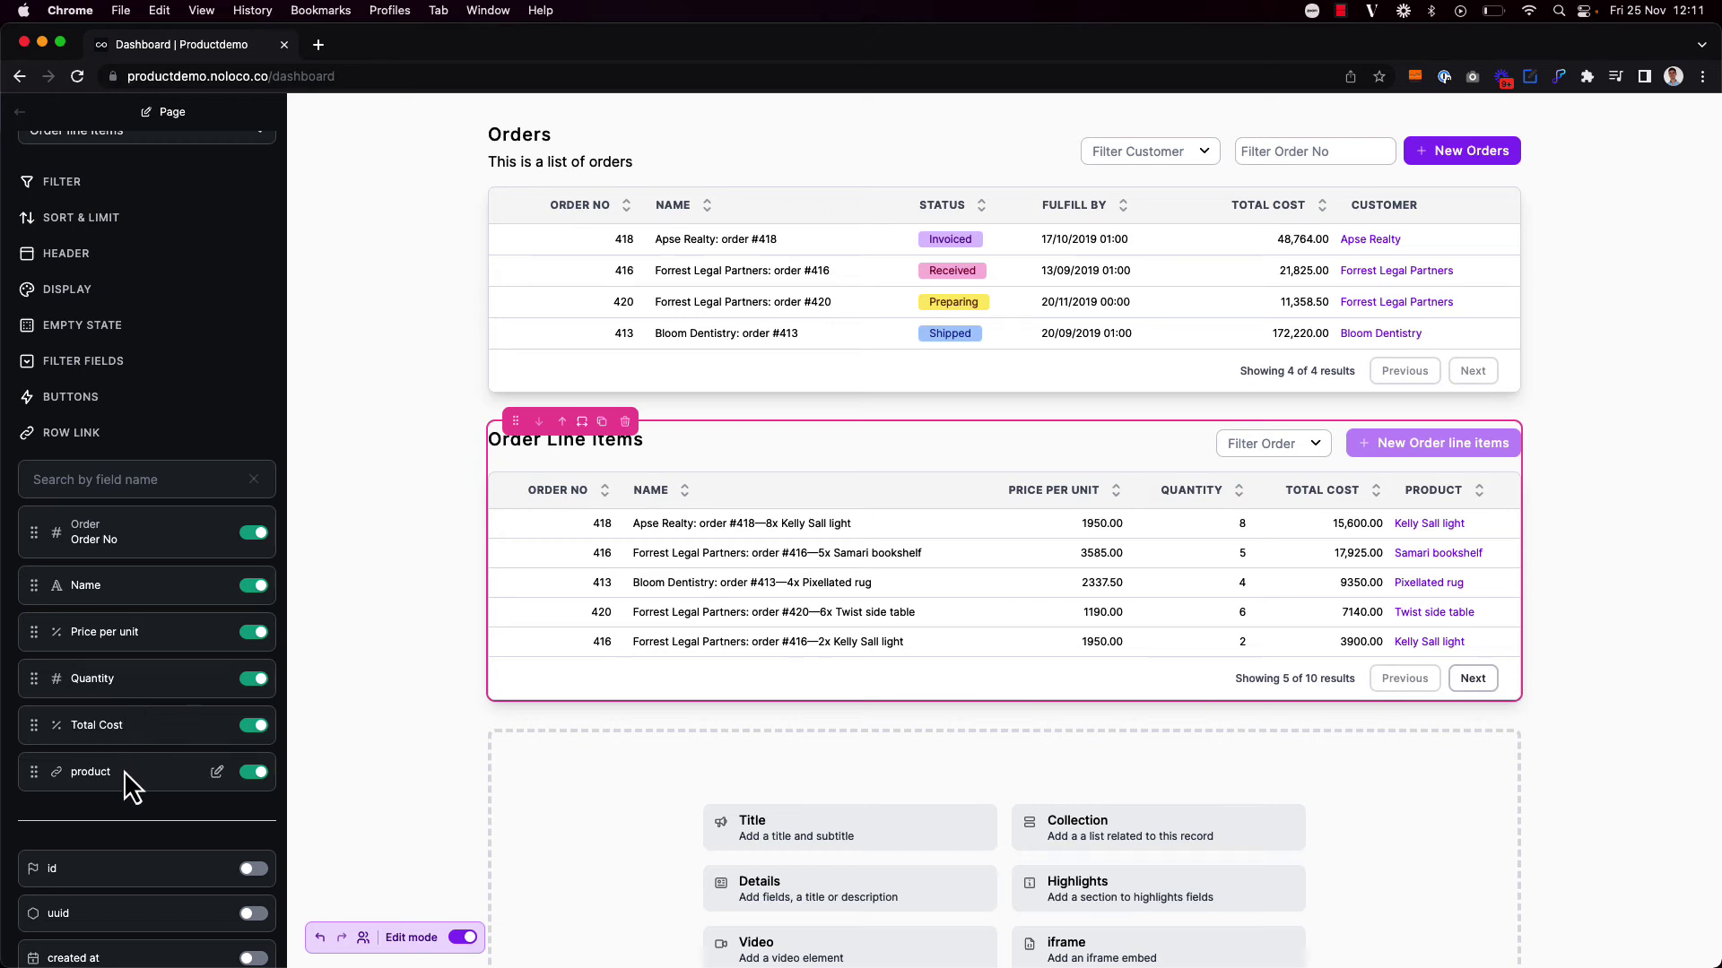
left_click_drag(124, 771, 101, 609)
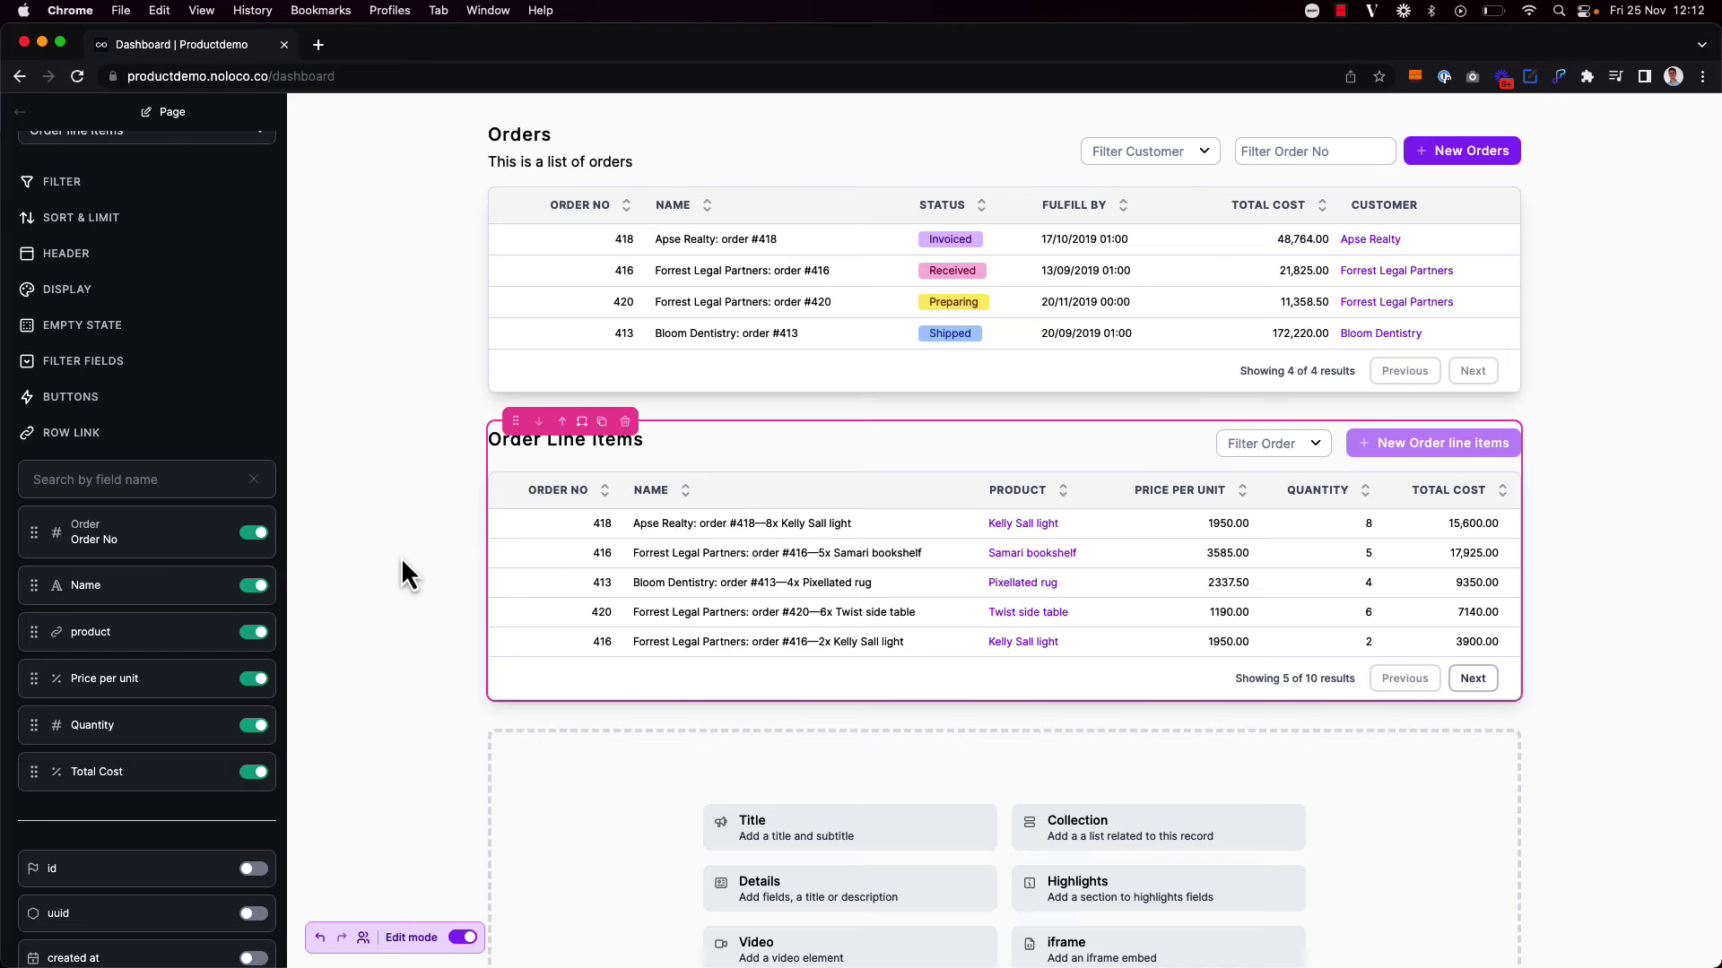
key("super+e")
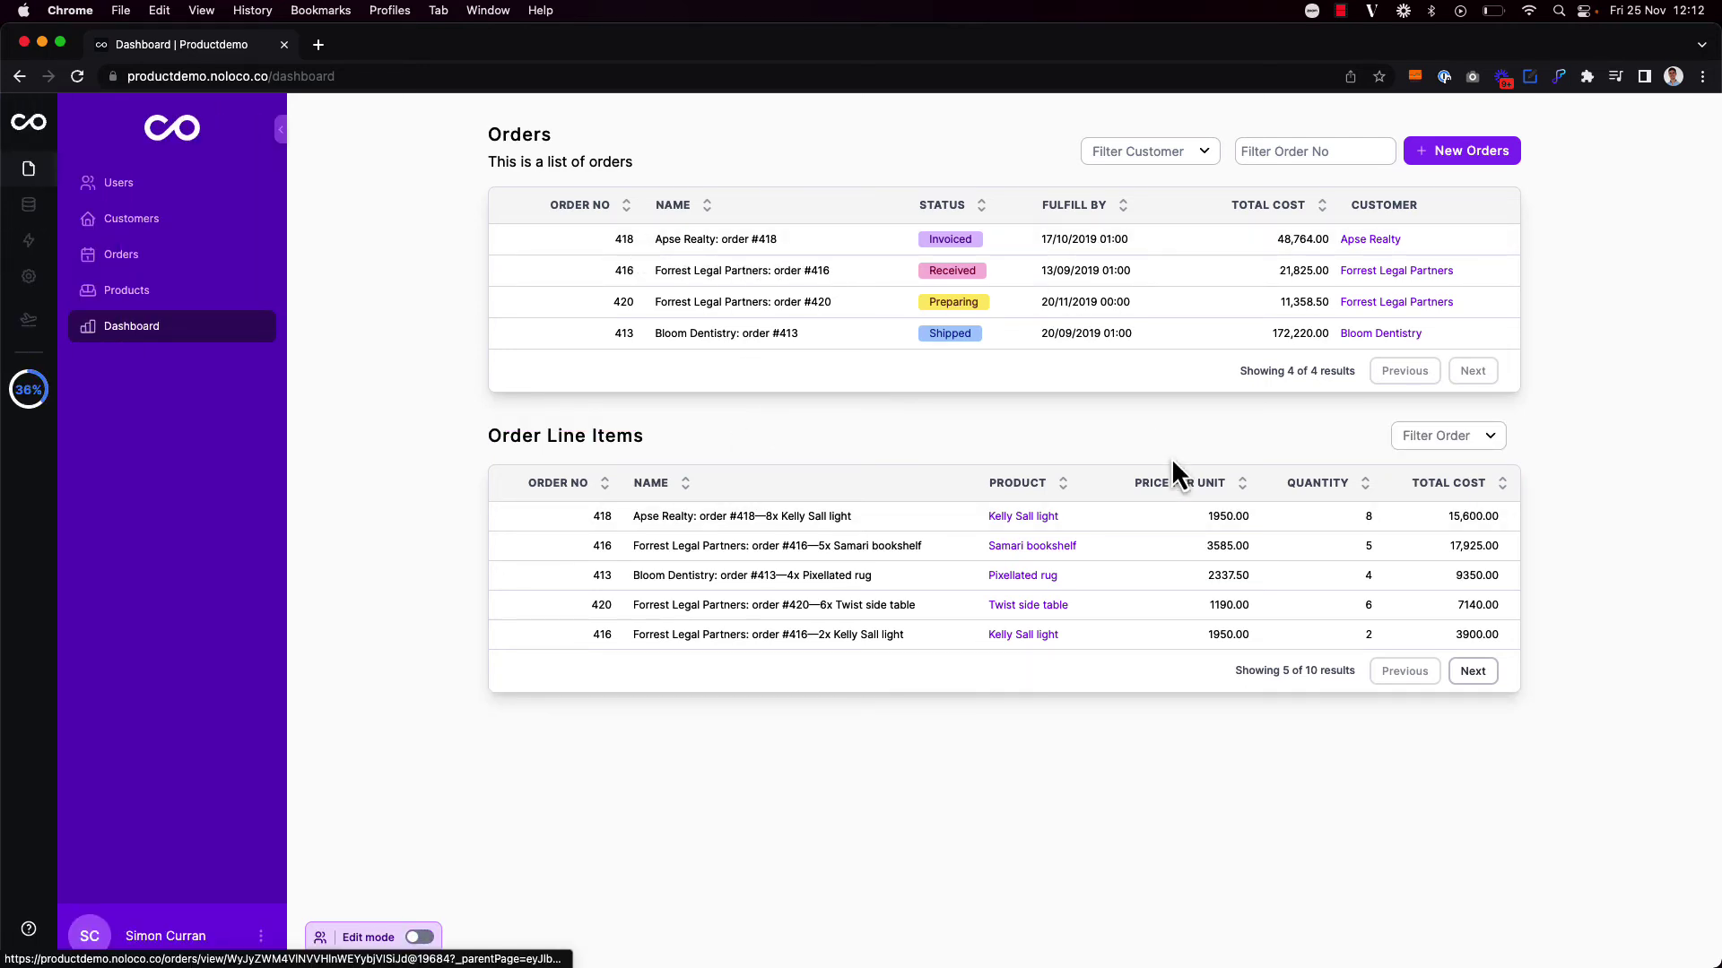
Filter the Order Line Items by order '418', selecting Apse Realty: order #418.
left_click(1411, 444)
type("418")
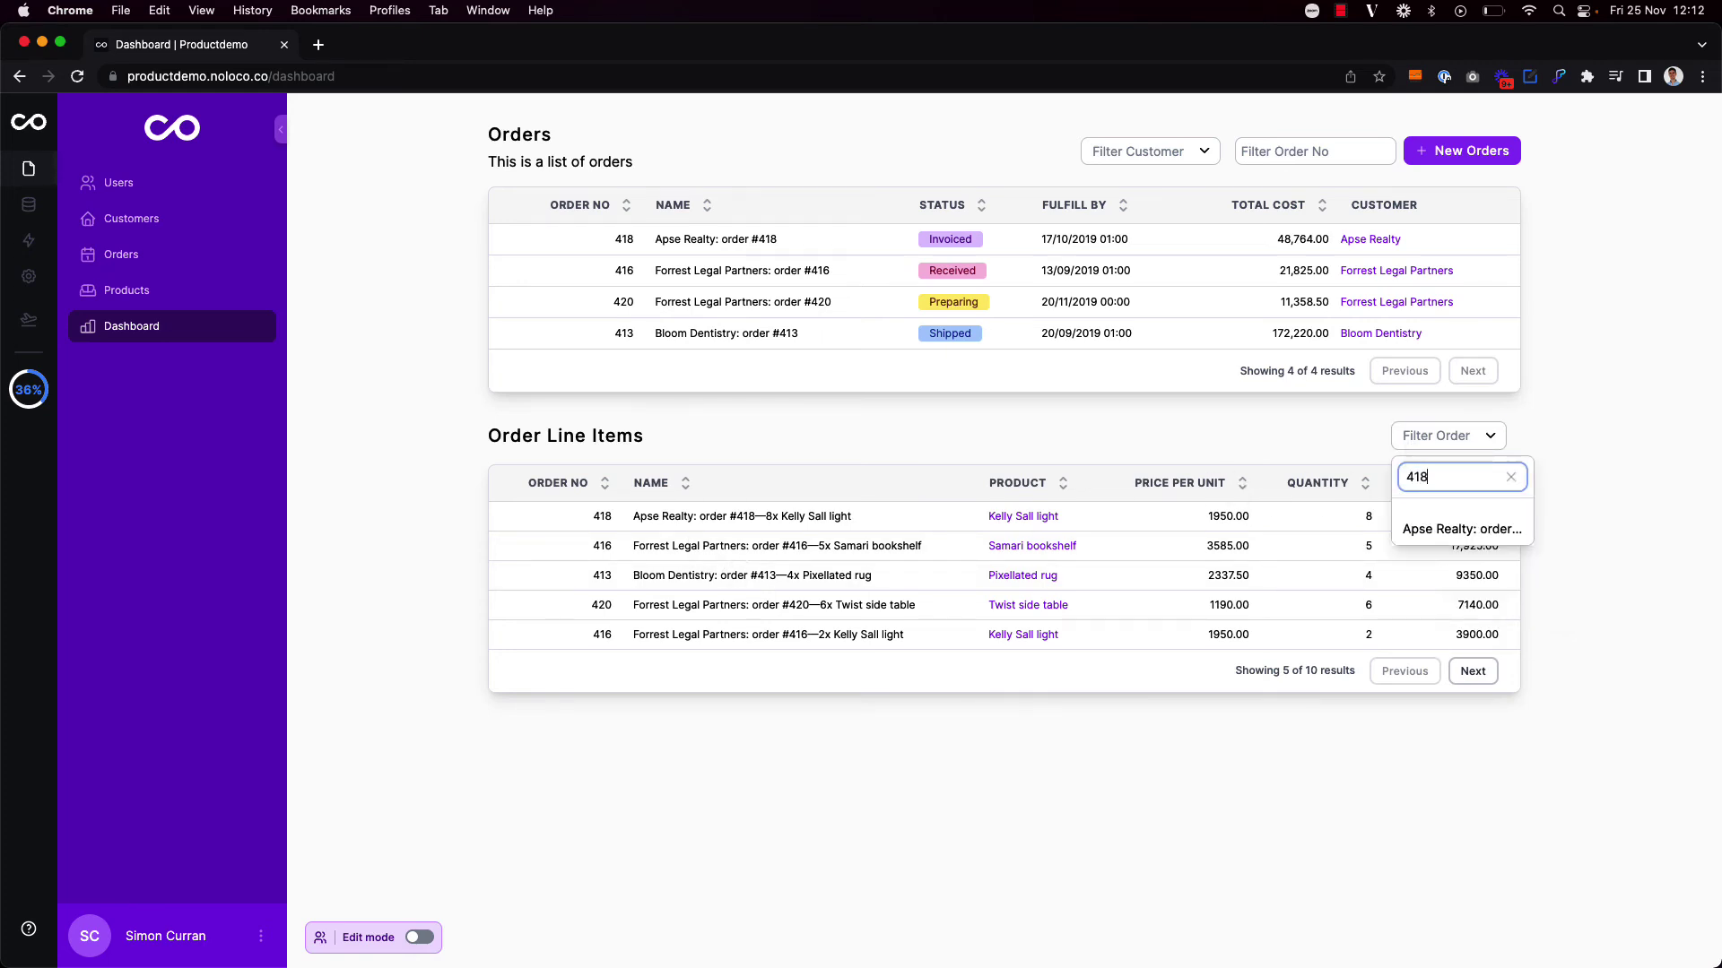
left_click(1462, 528)
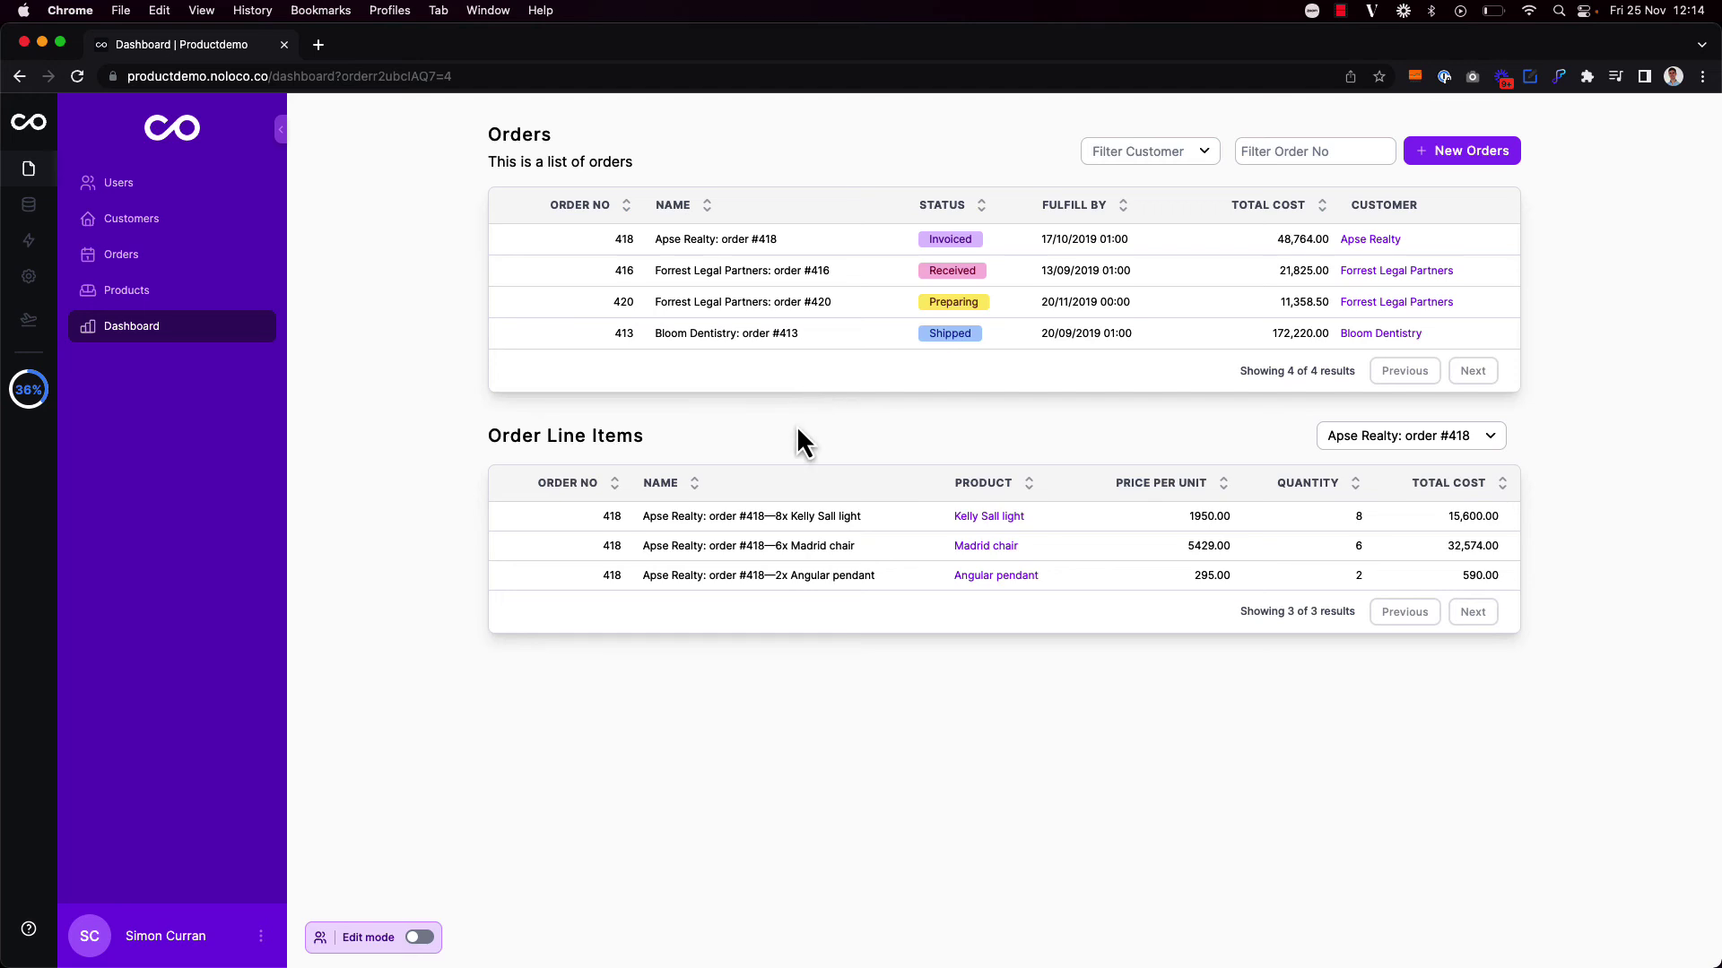
In edit mode, add a Chart block below the tables based on the Orders collection.
key("e")
scroll(1017, 656, "down", 2)
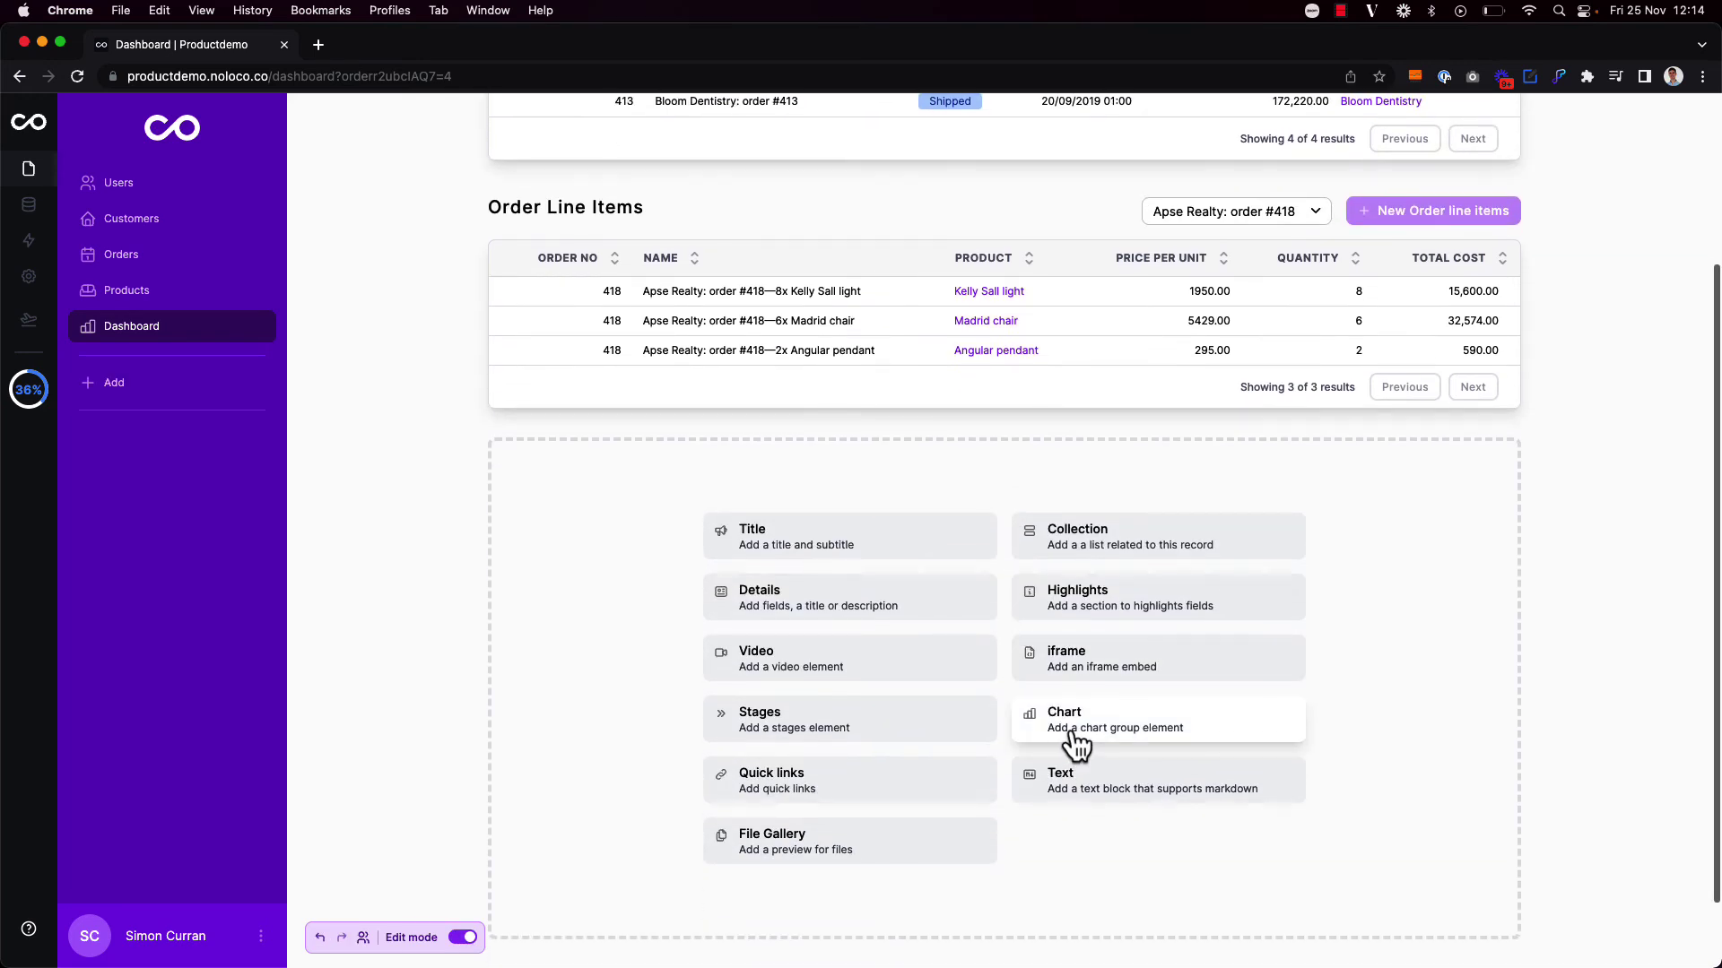
left_click(1076, 739)
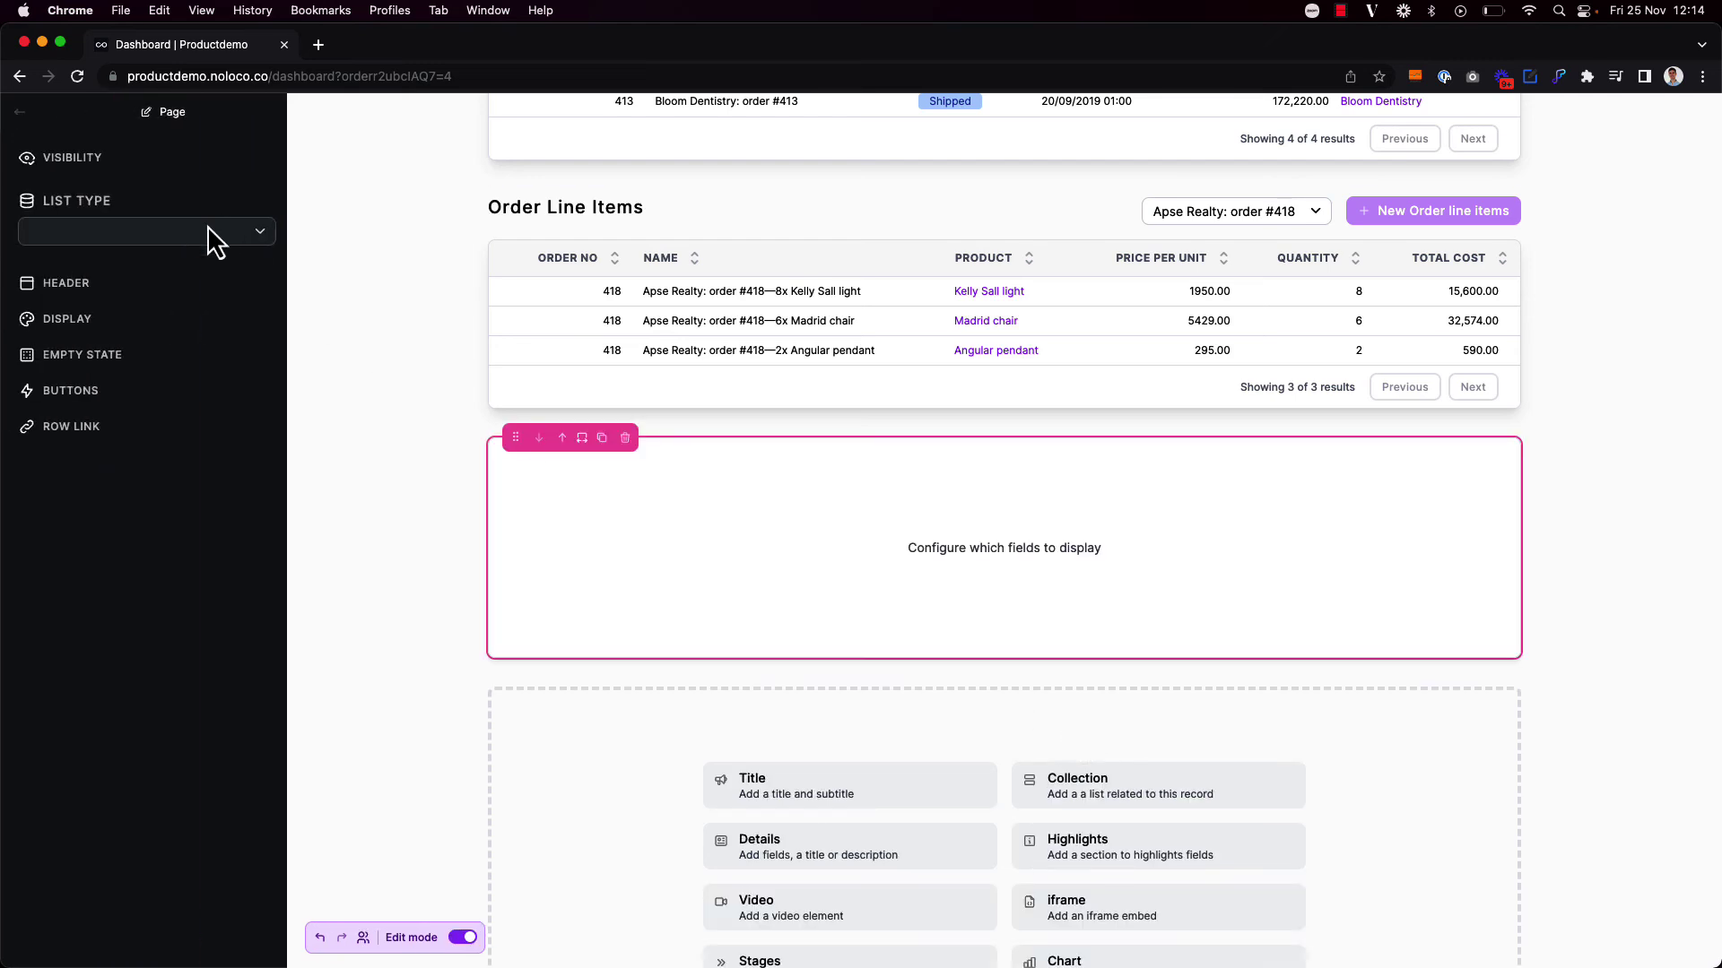
left_click(208, 233)
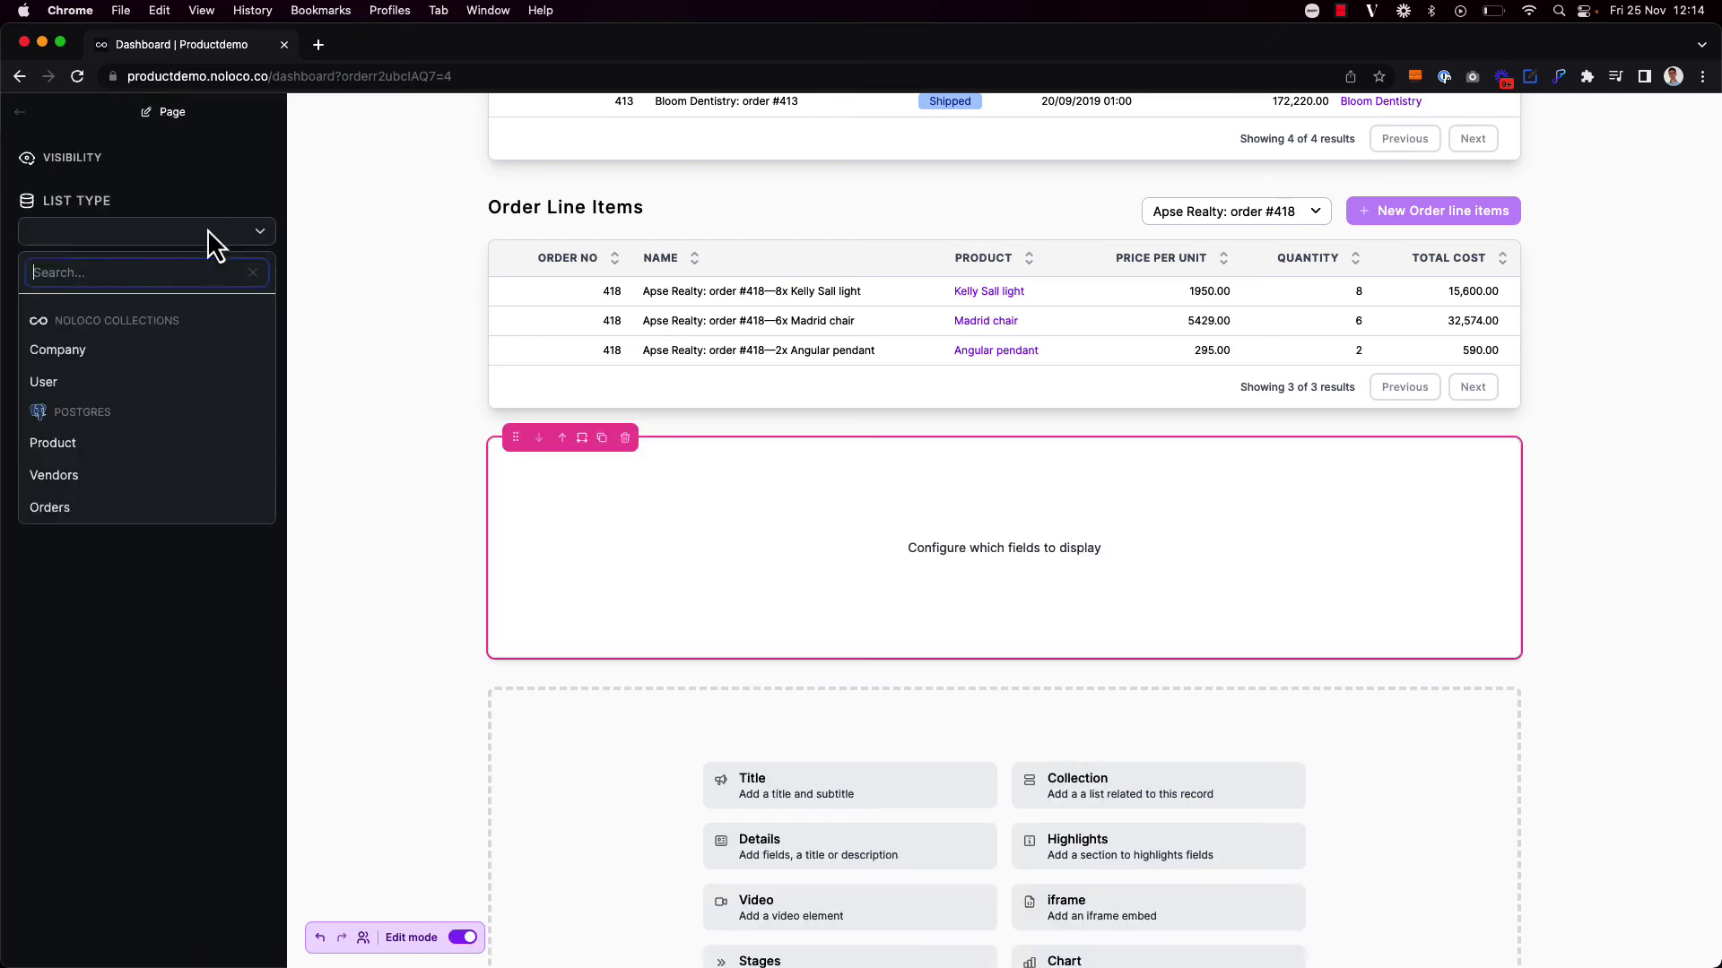
left_click(171, 508)
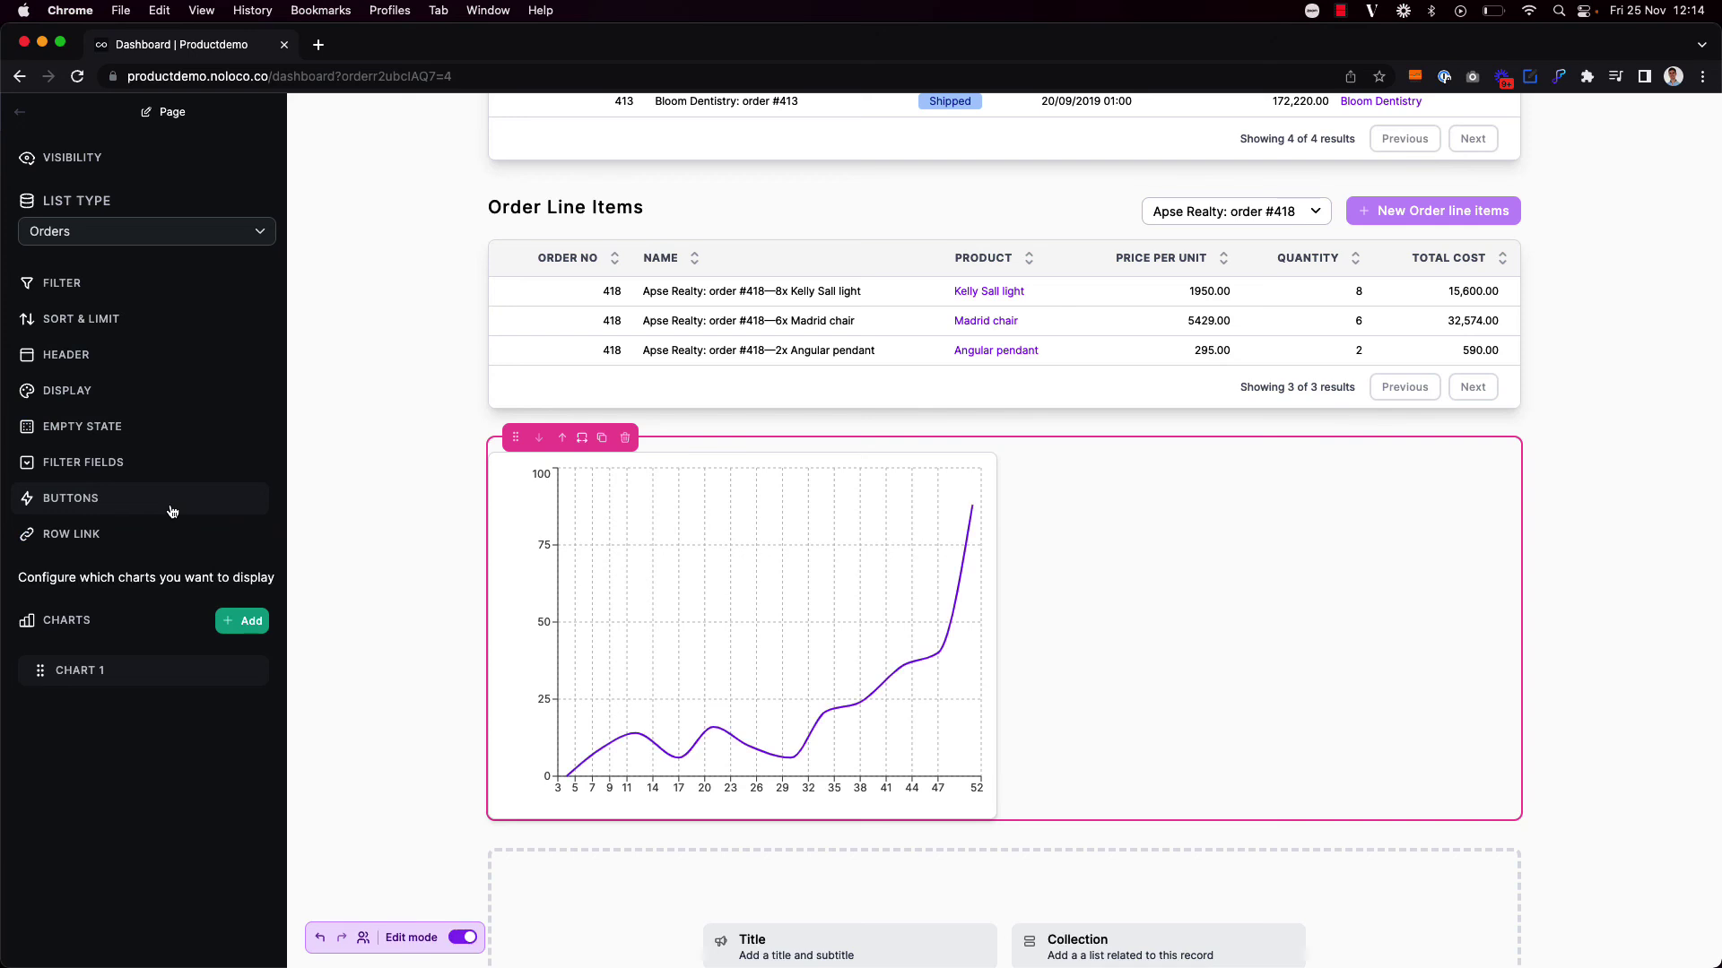
Set Chart 1's X-axis to Fulfill By and Series 1's Y-axis to Total Cost.
left_click(249, 673)
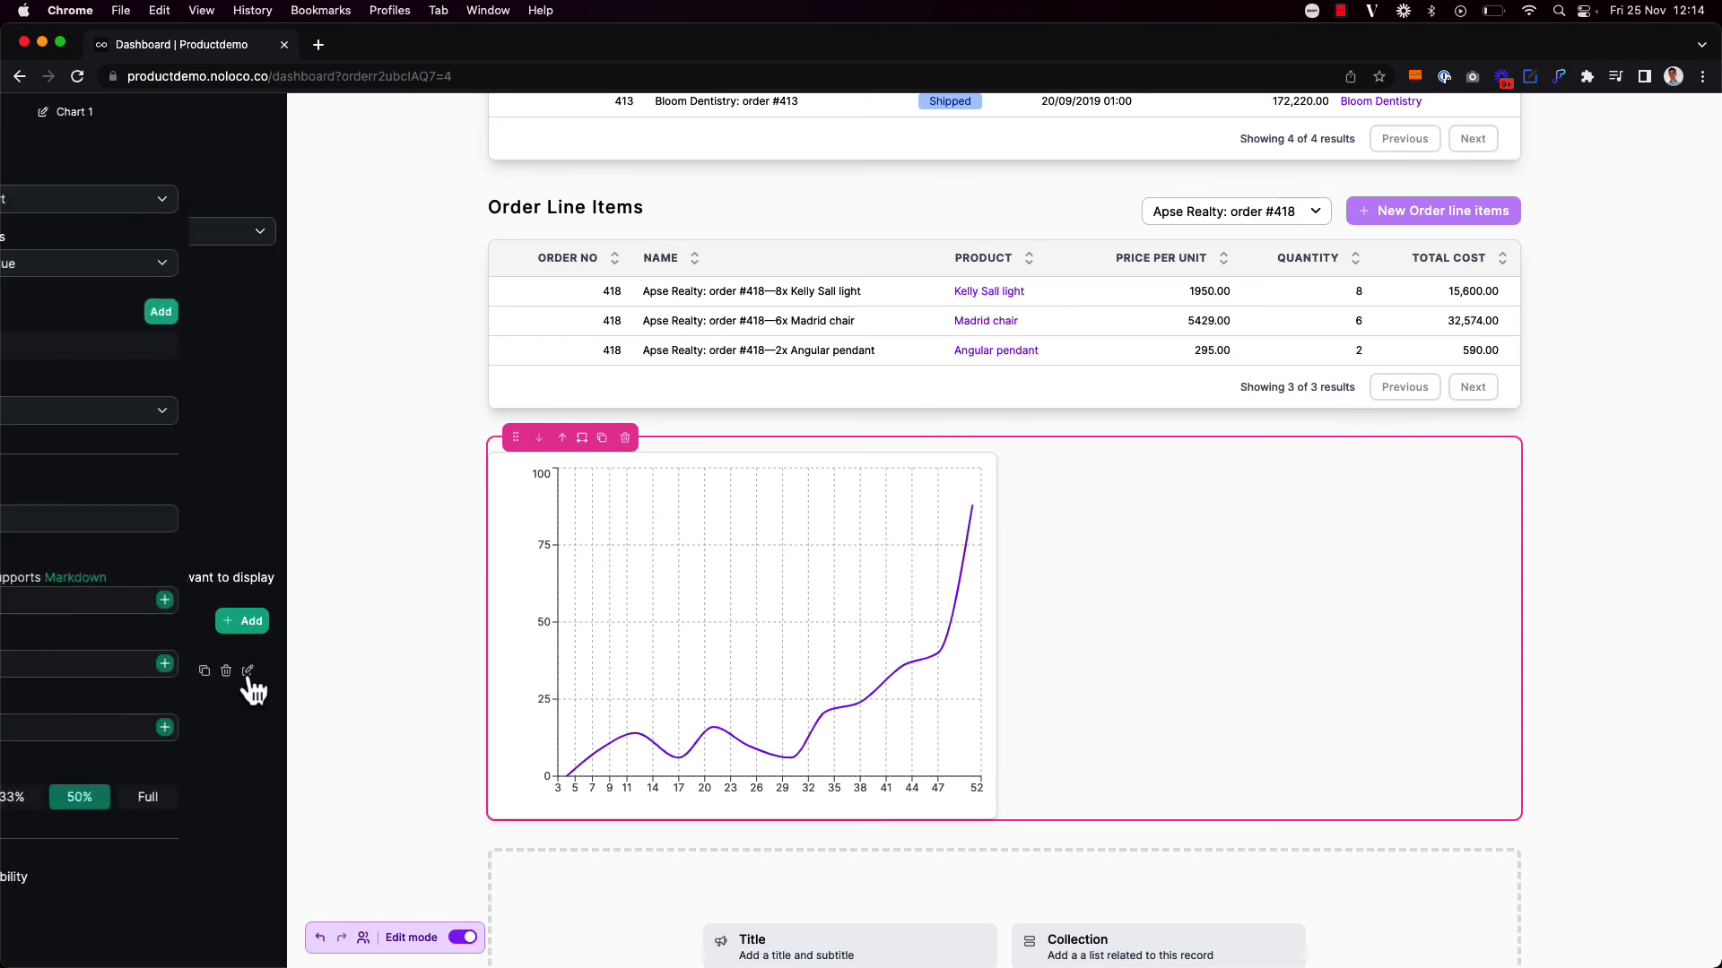
left_click(136, 266)
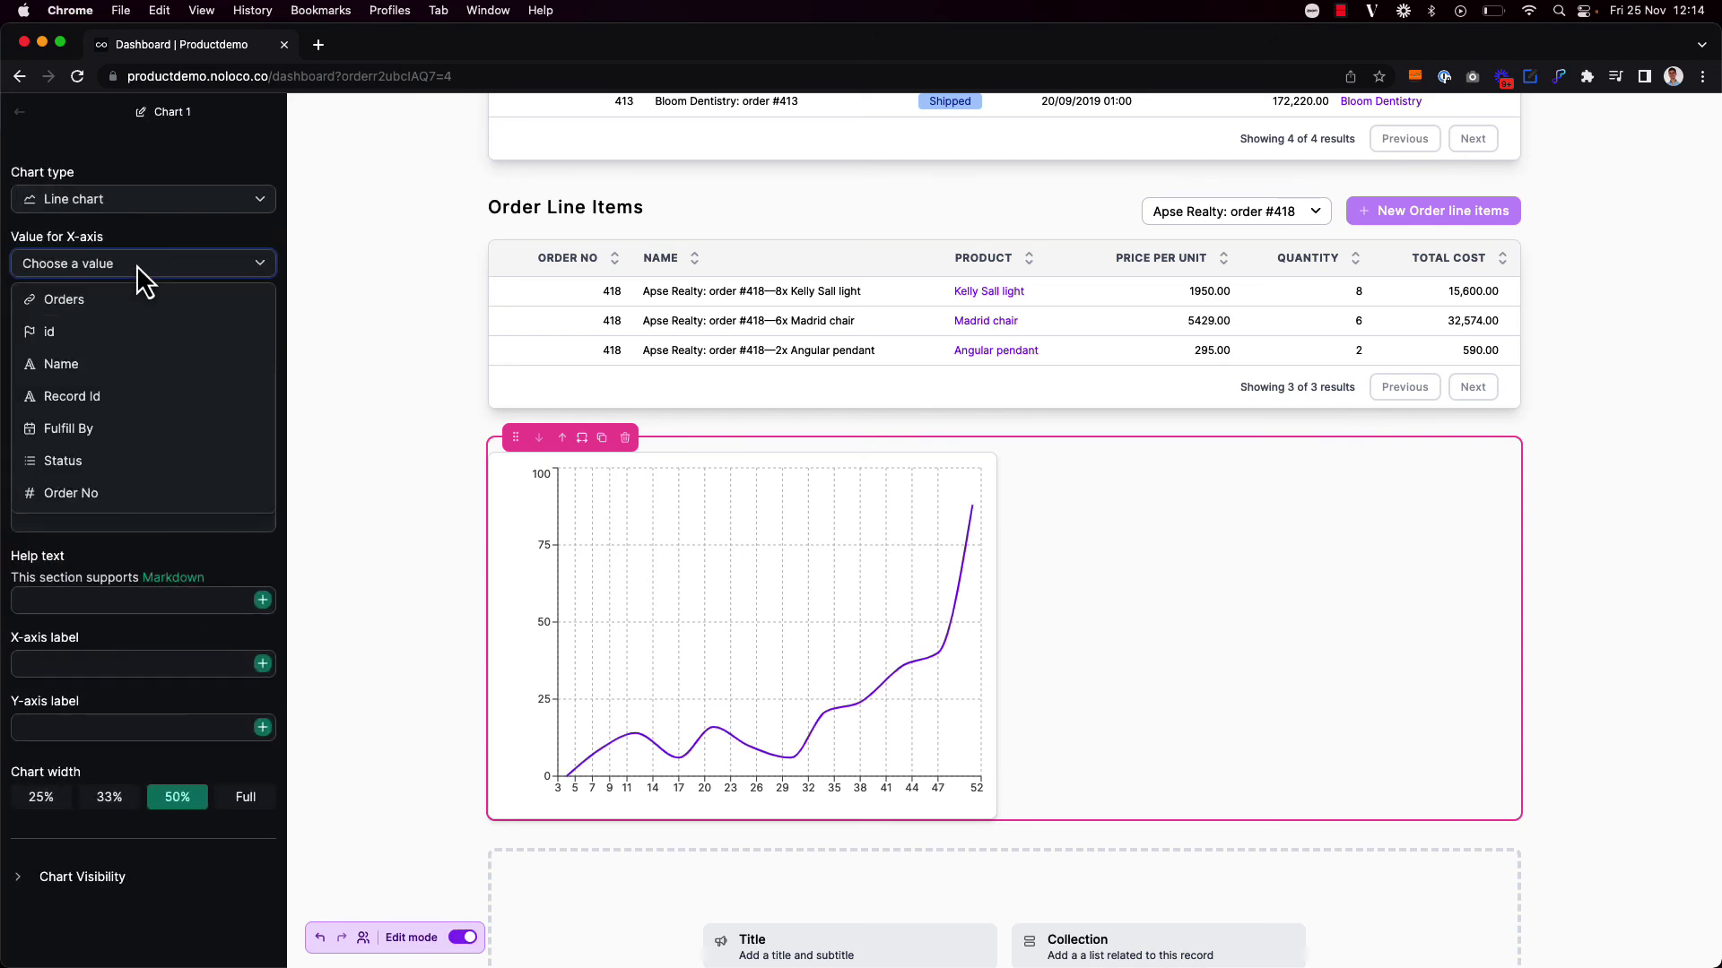
left_click(138, 433)
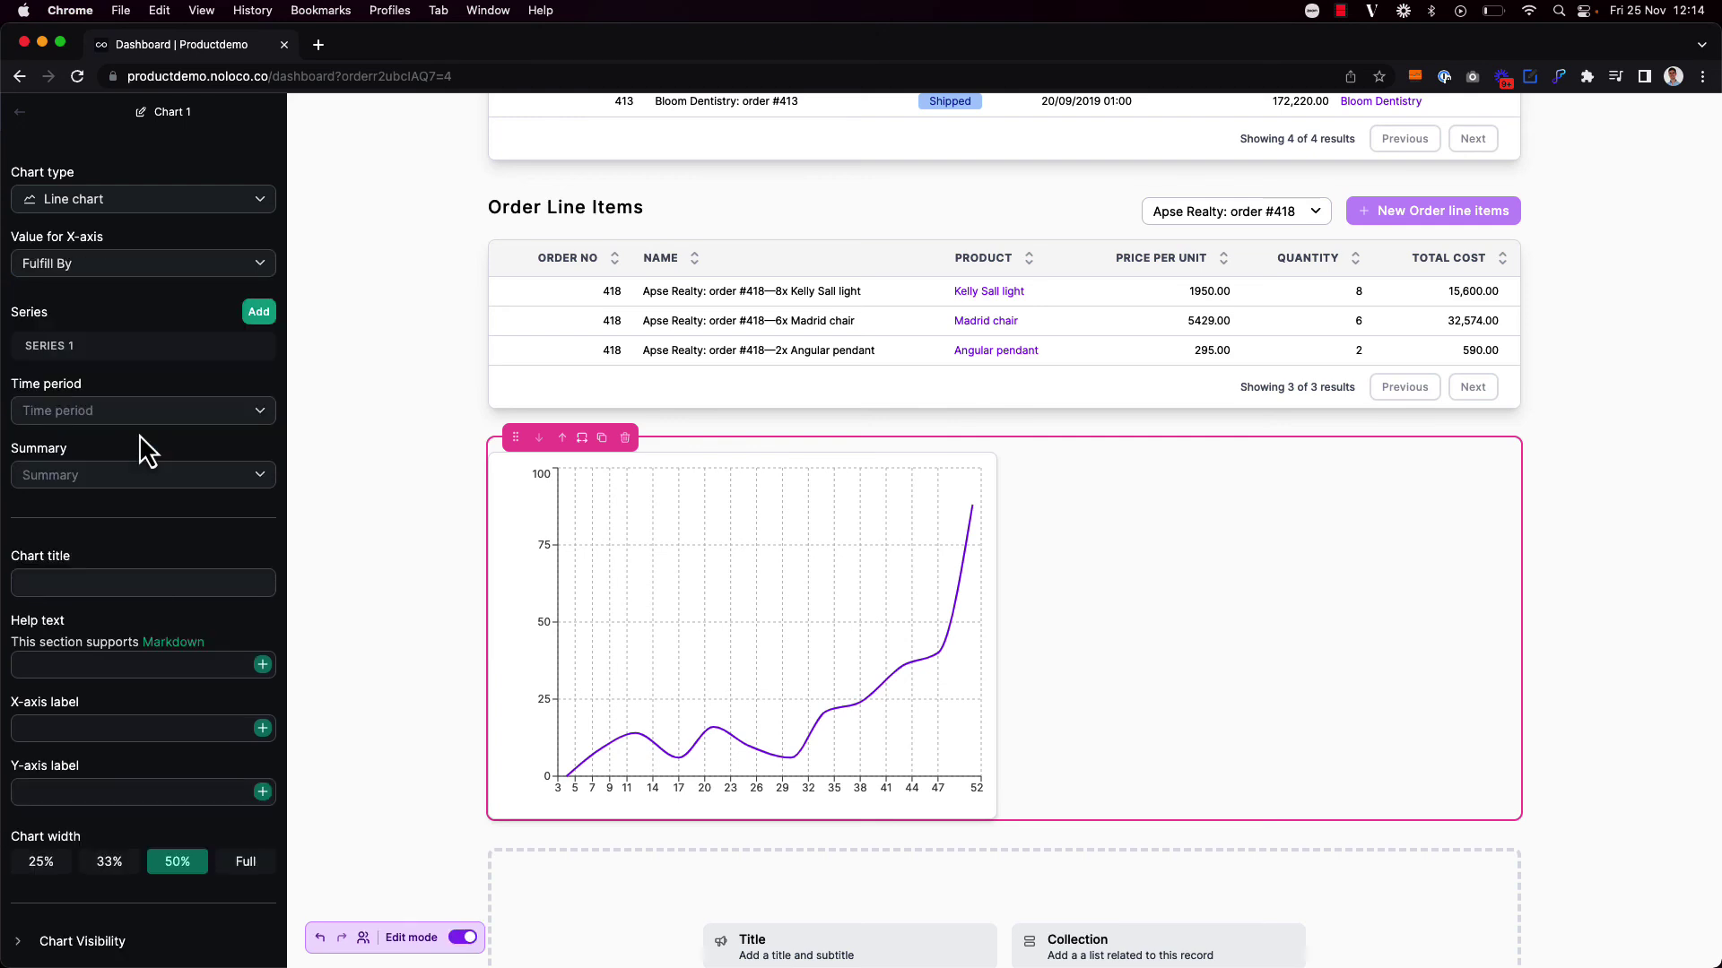
left_click(255, 348)
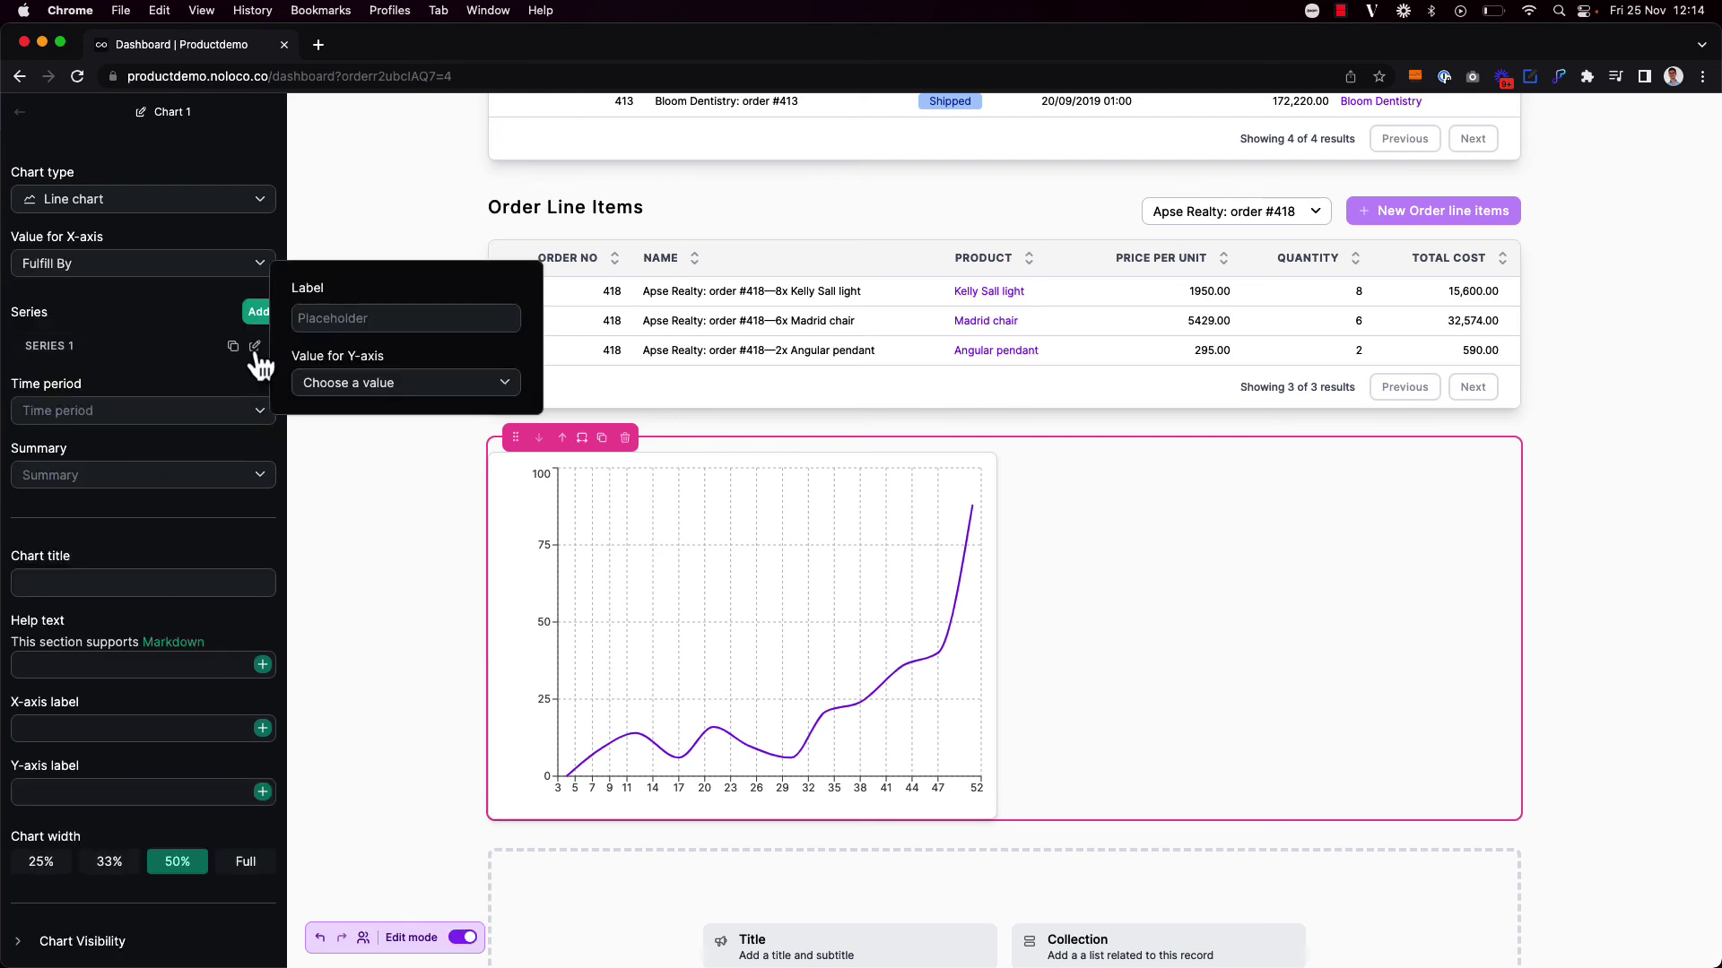
left_click(417, 385)
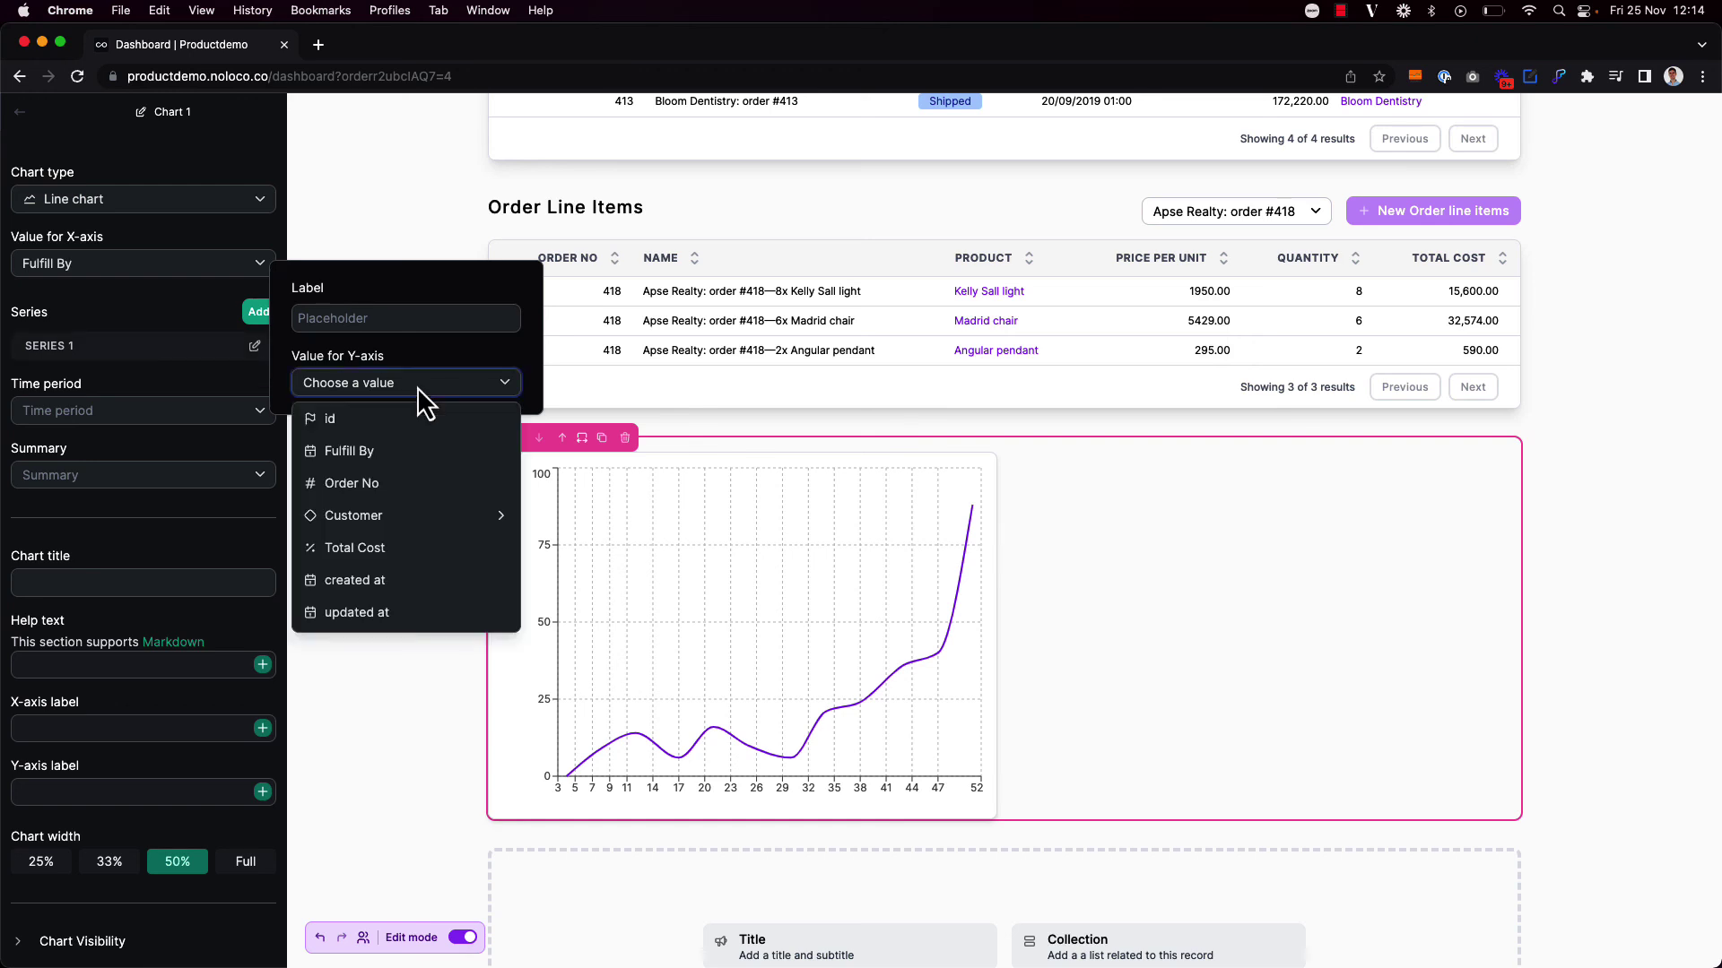
left_click(411, 551)
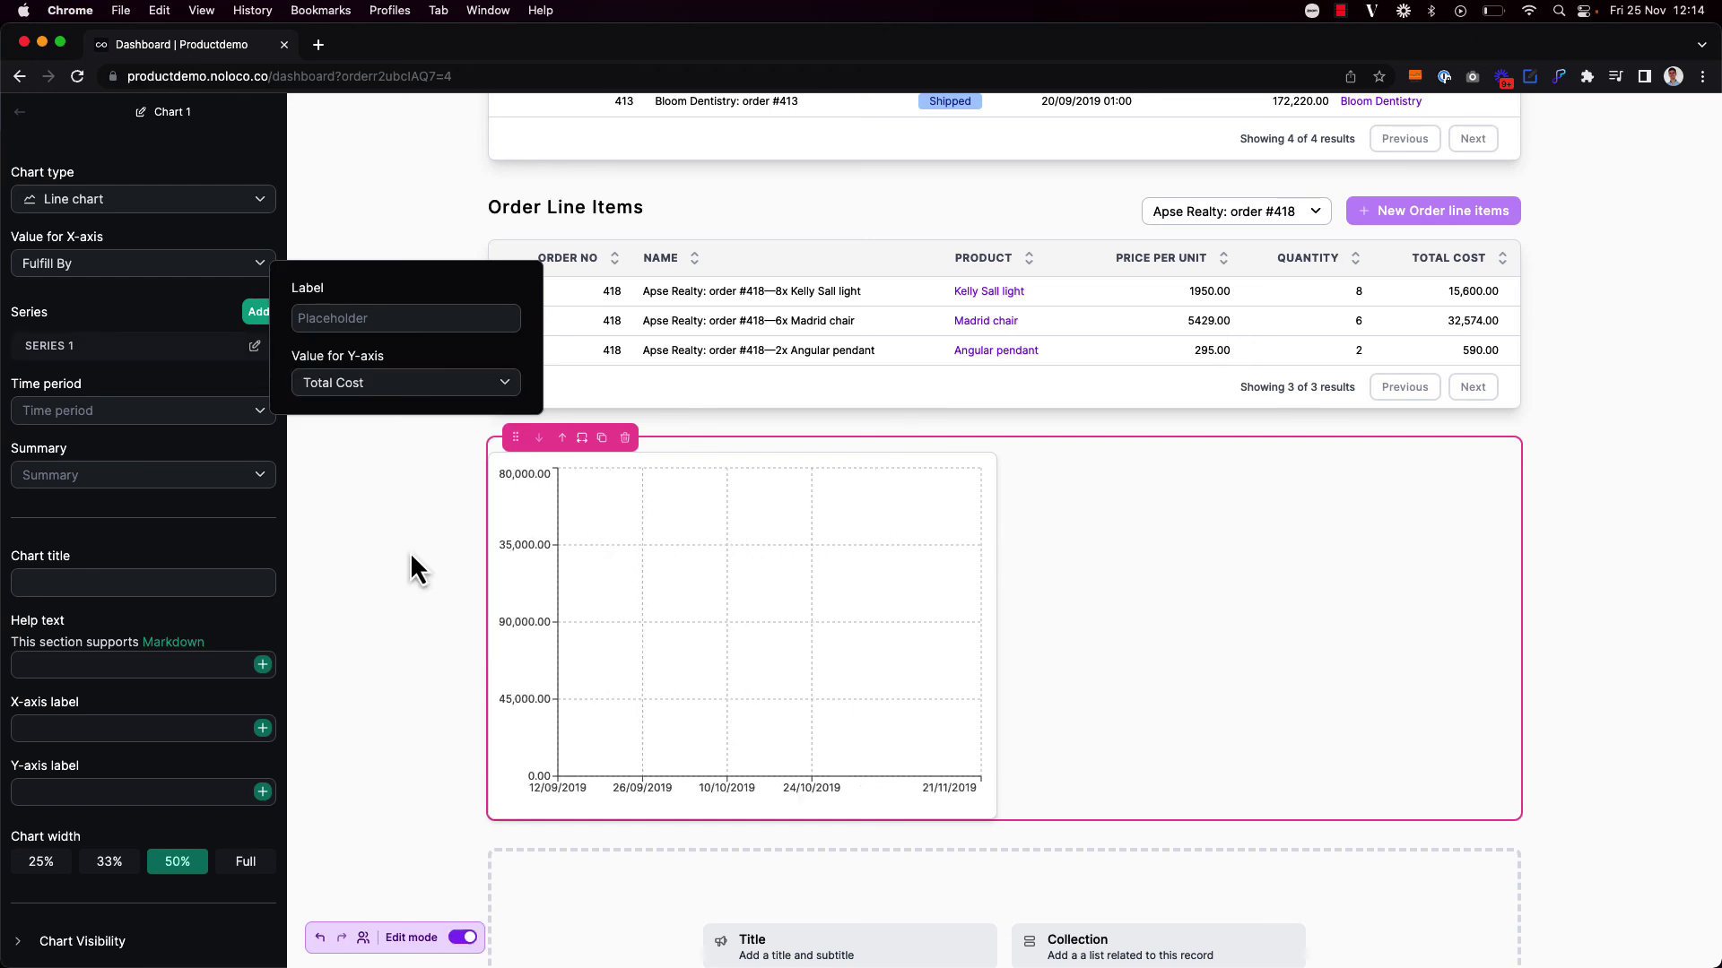
Group the chart by day, title it 'Cost of Orders by Date', and make it full width.
left_click(120, 414)
left_click(120, 481)
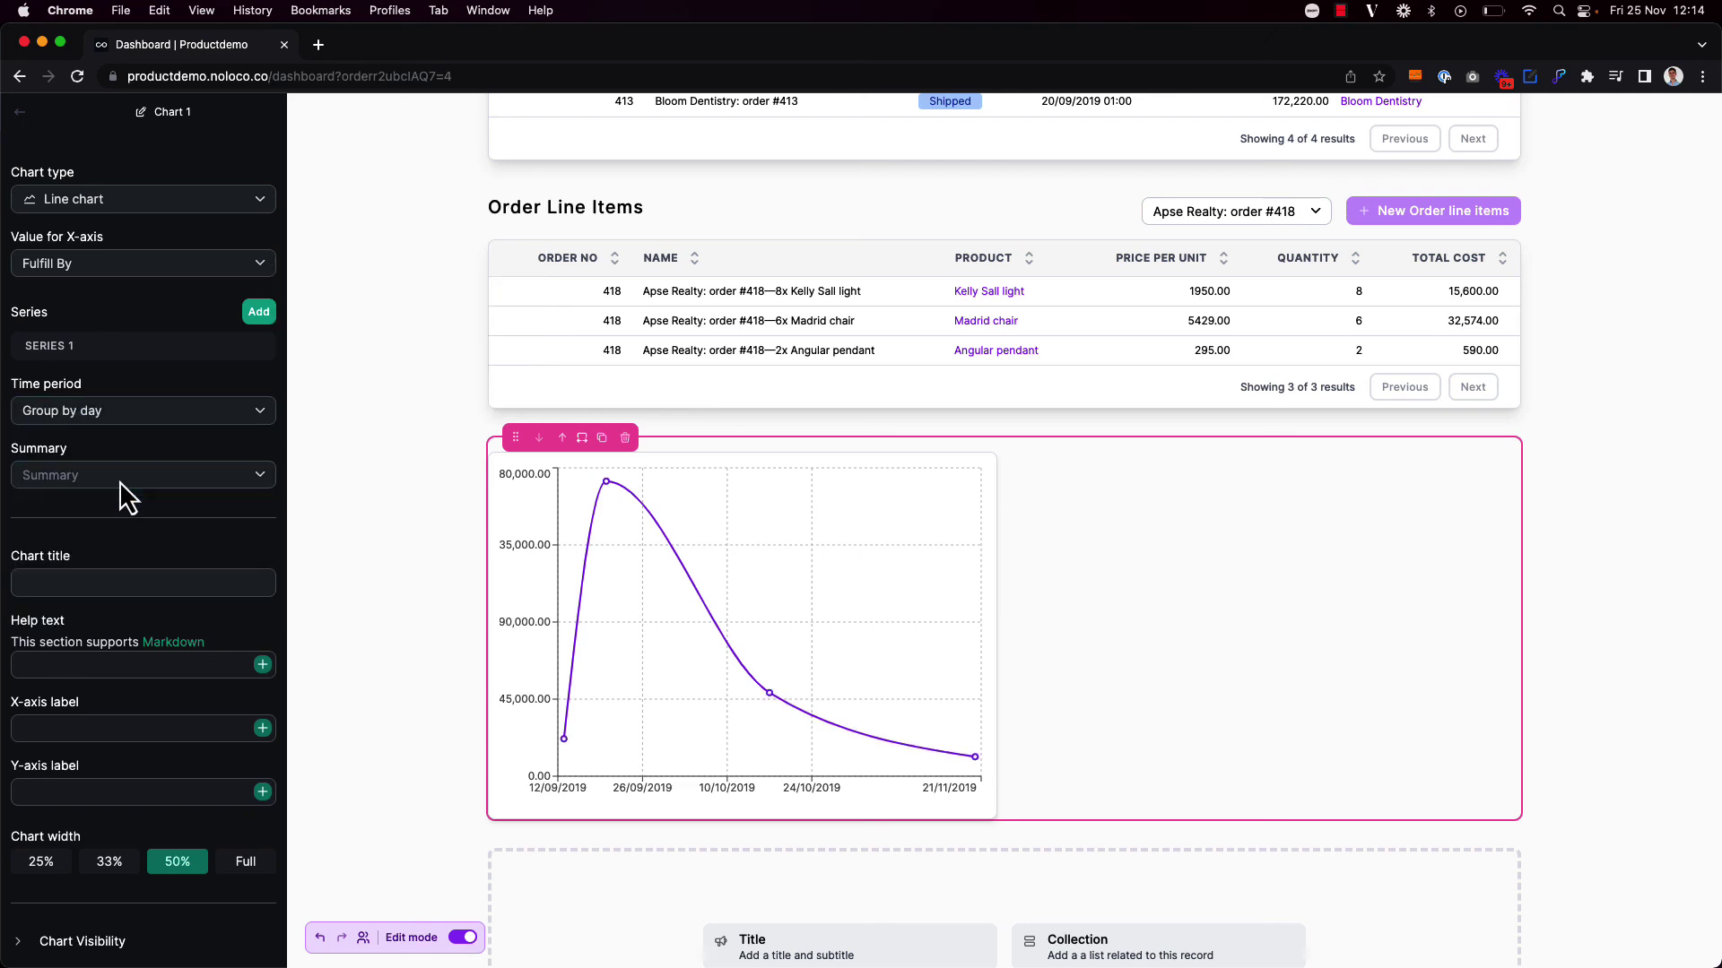
left_click(105, 584)
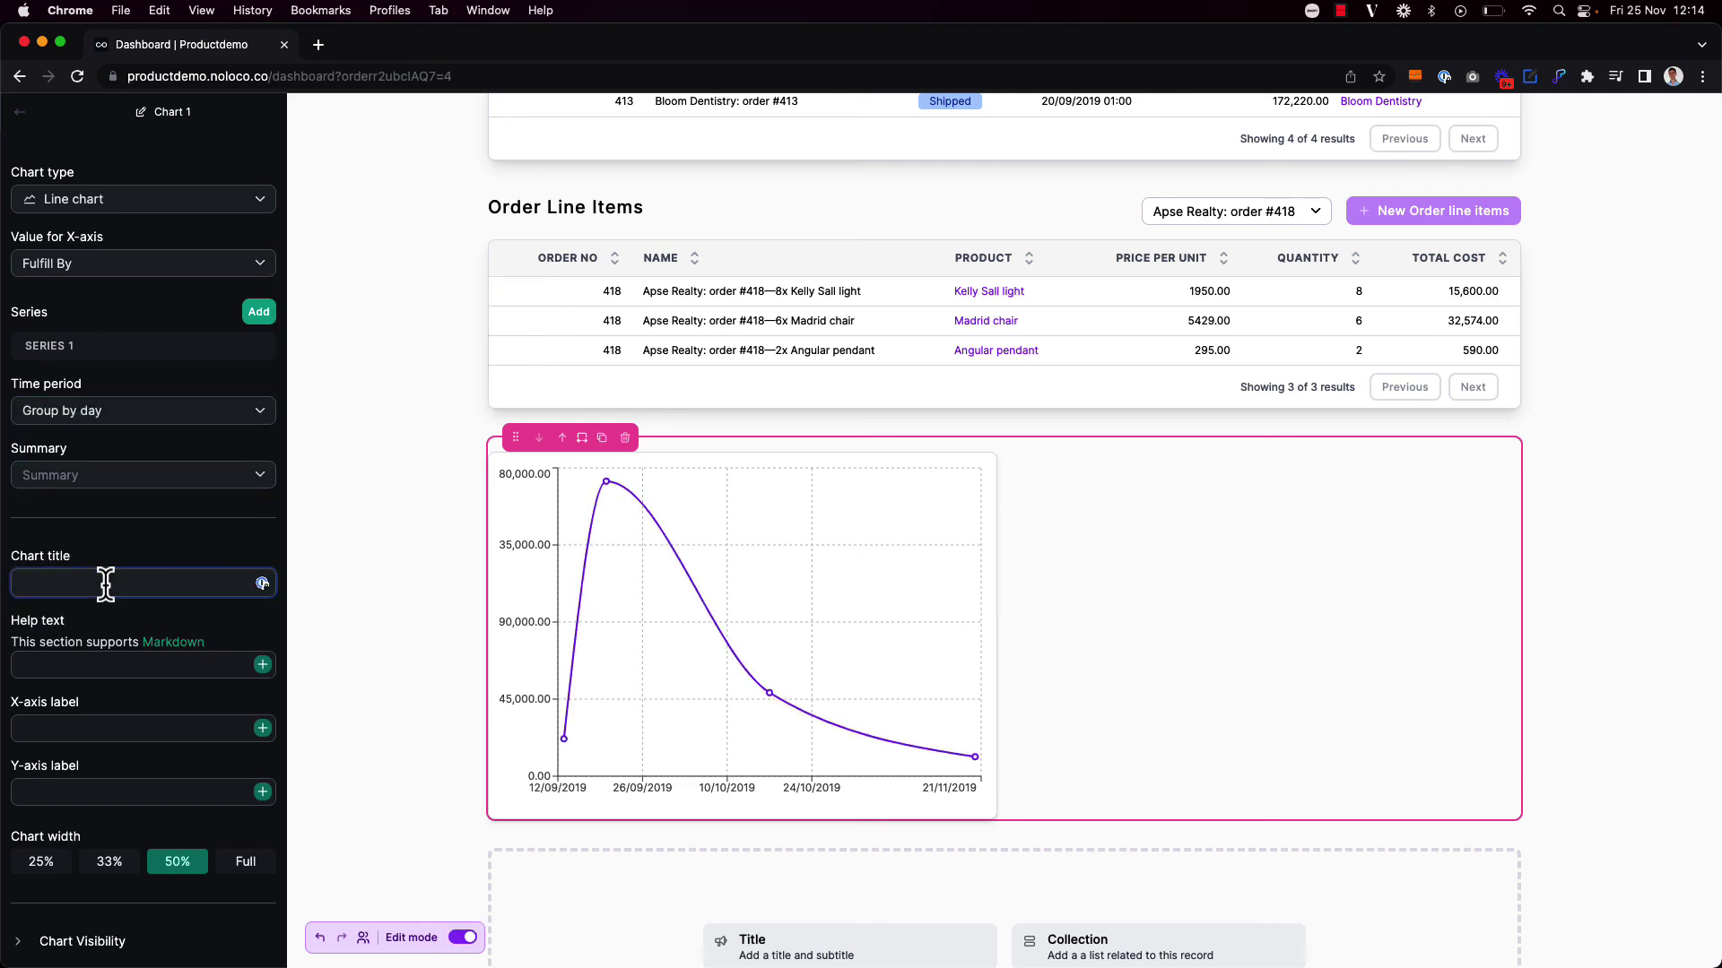
type("Cost of Orders by Date")
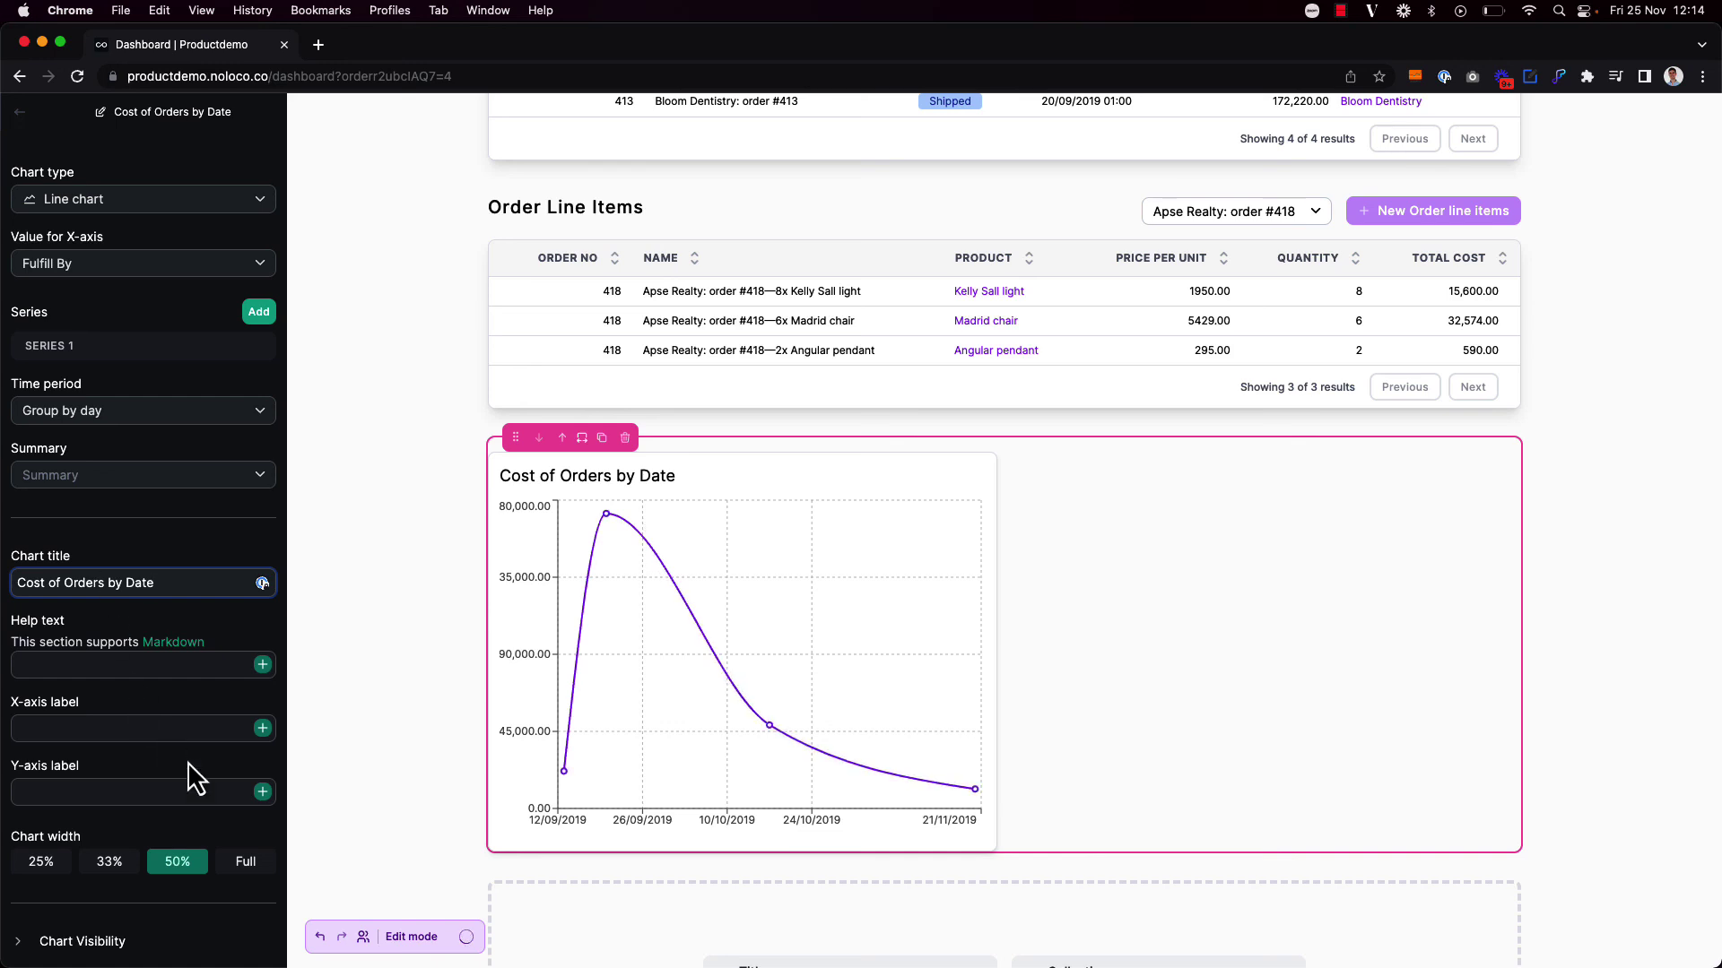
left_click(246, 866)
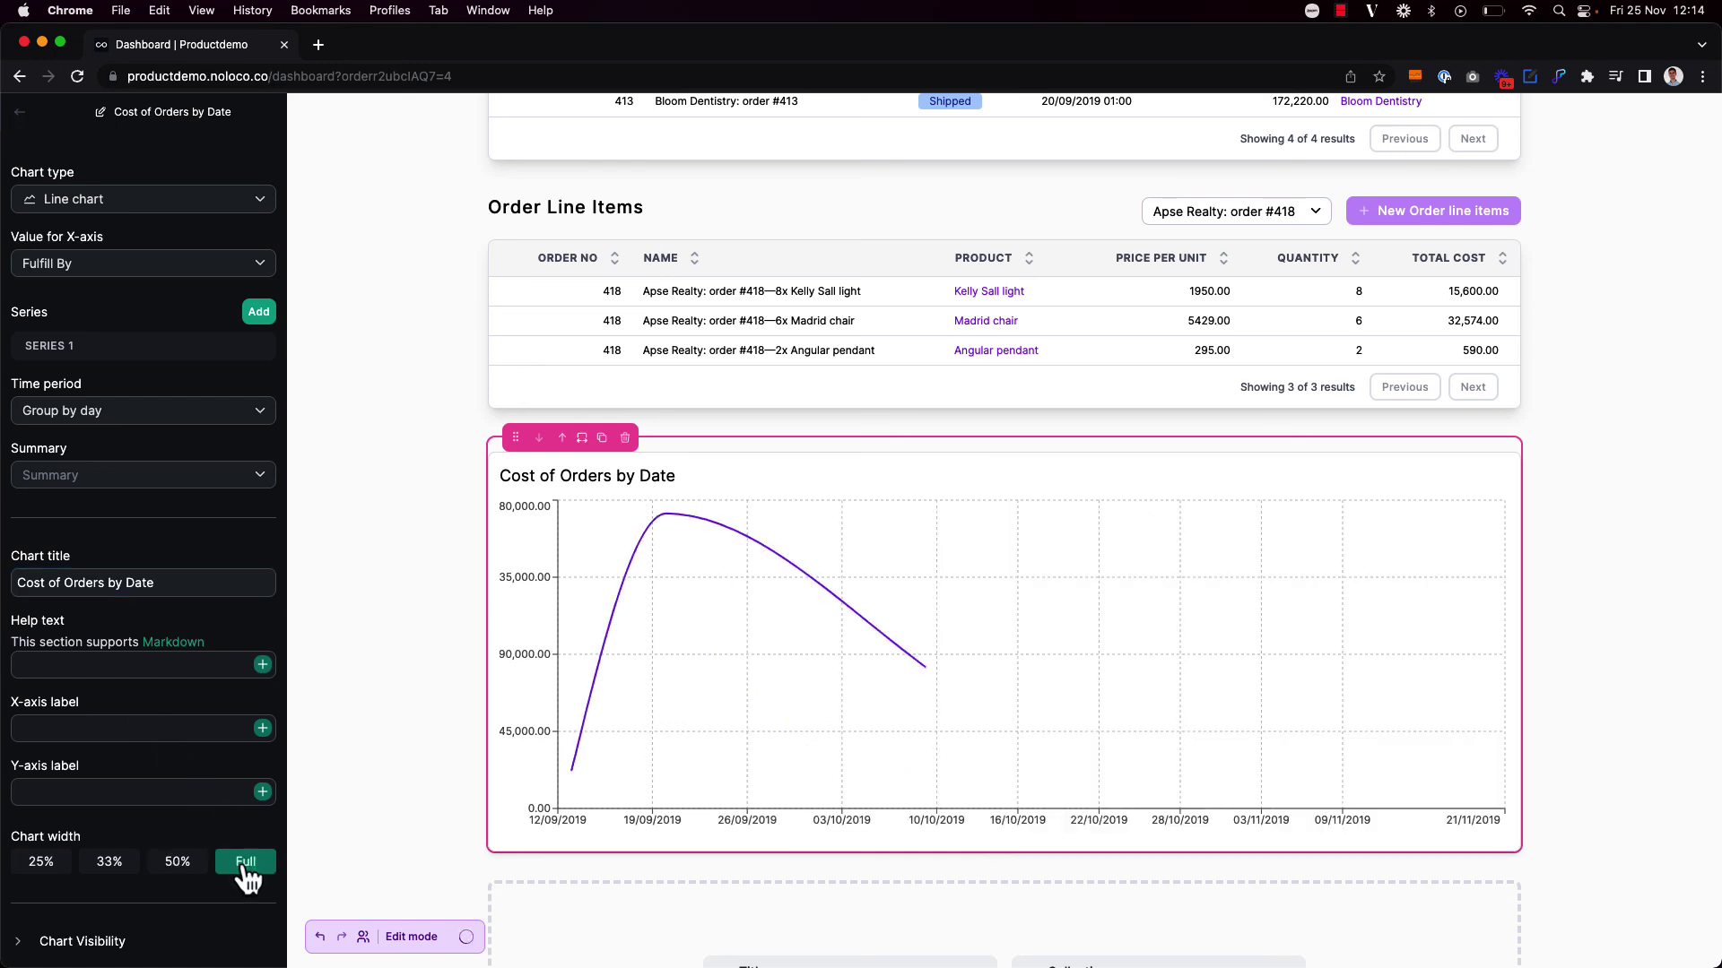